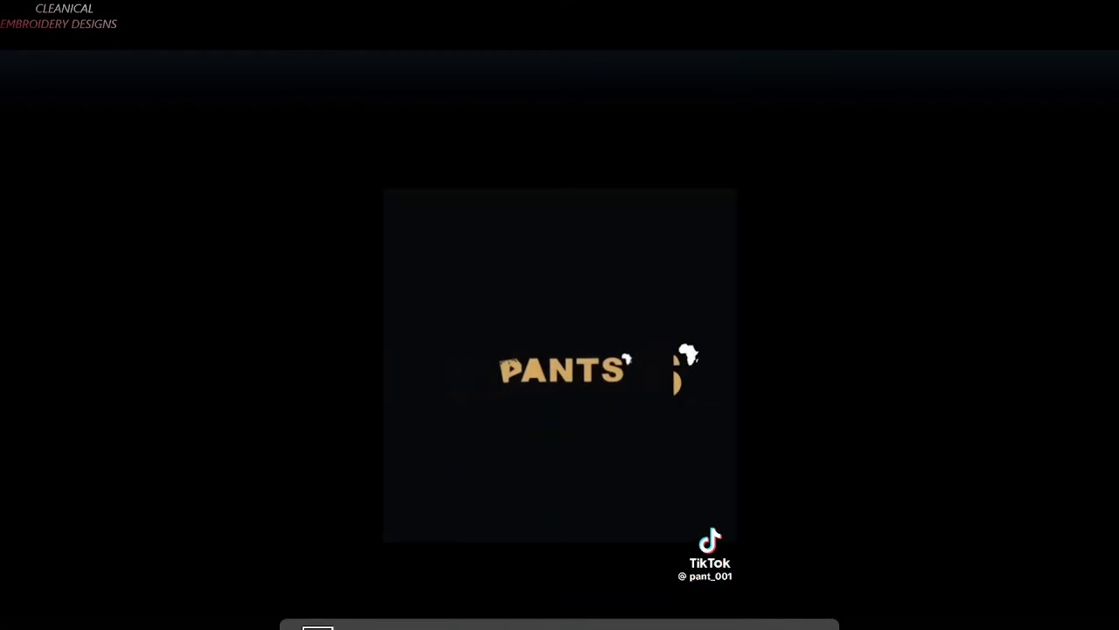
key(alt+Tab)
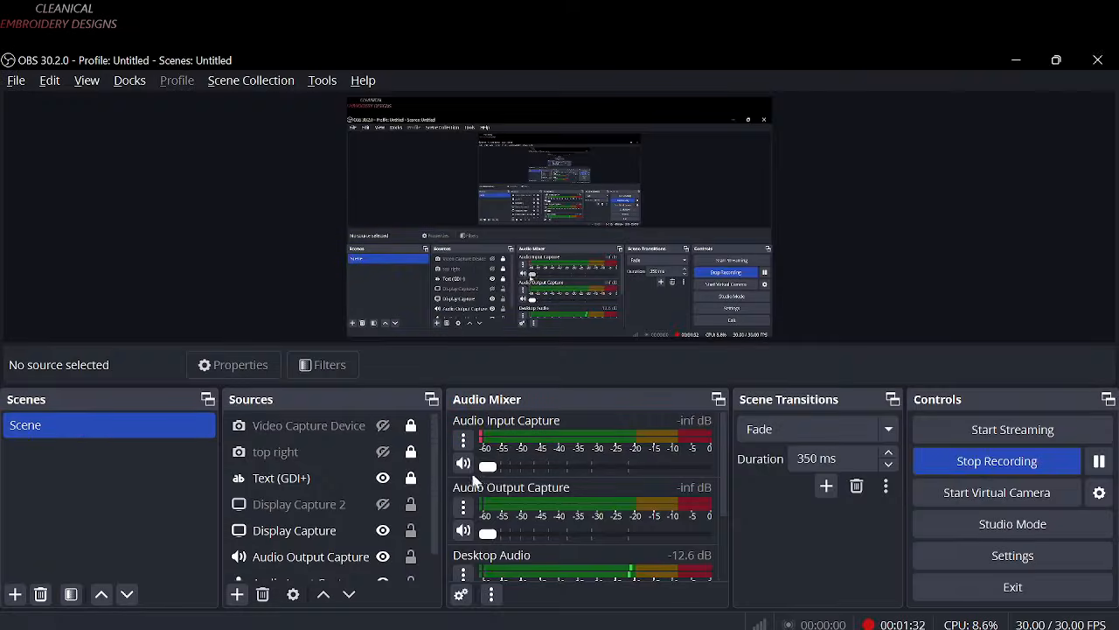
click(382, 425)
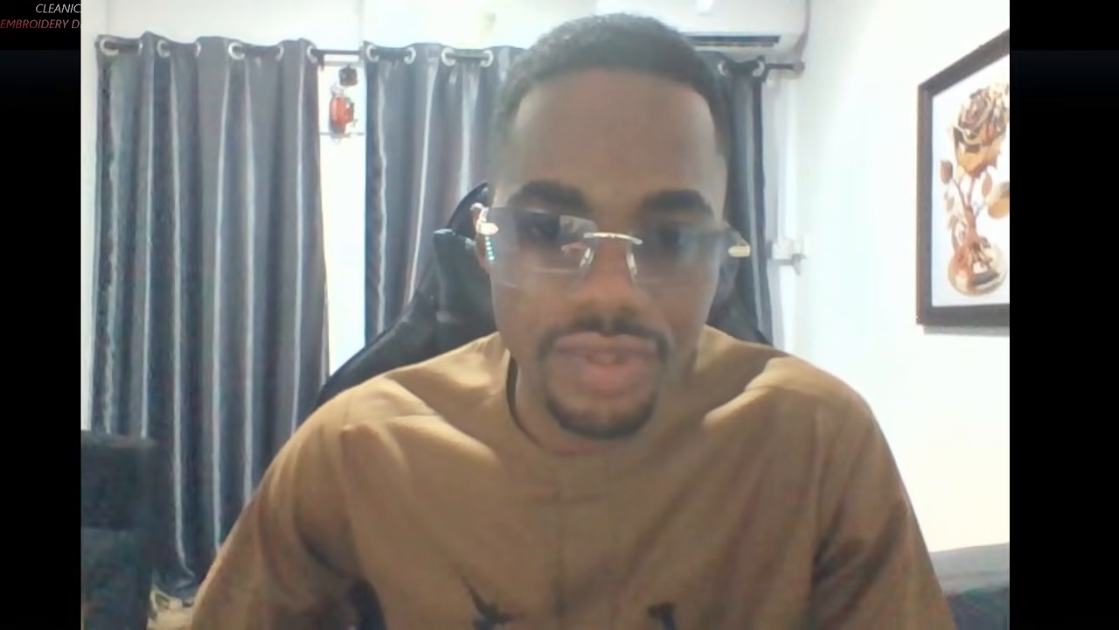
key(alt+Tab)
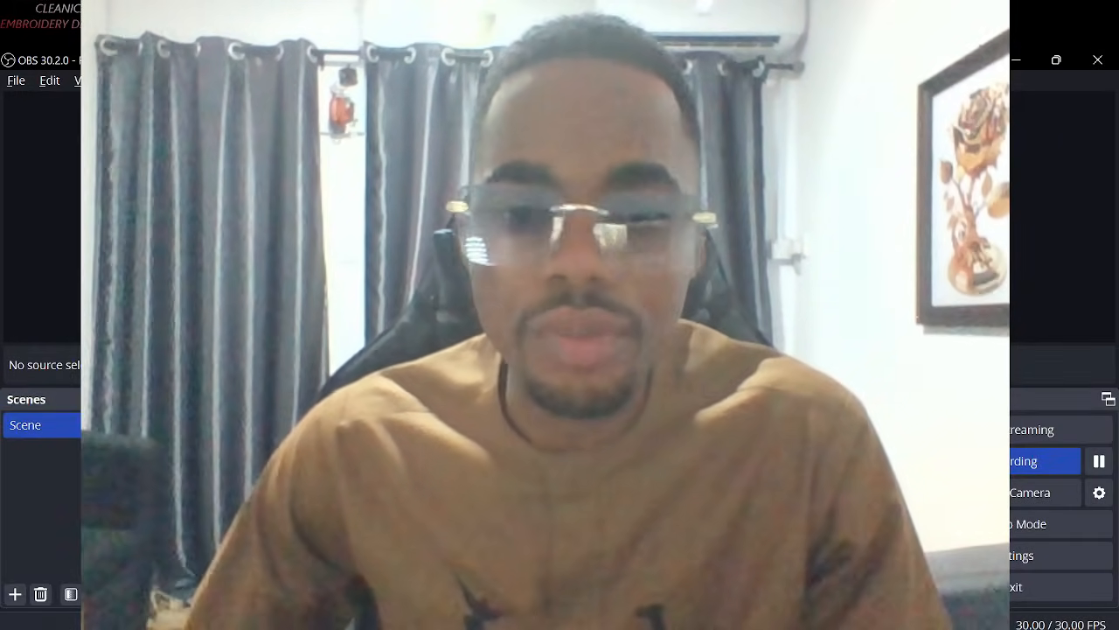
key(alt+Tab)
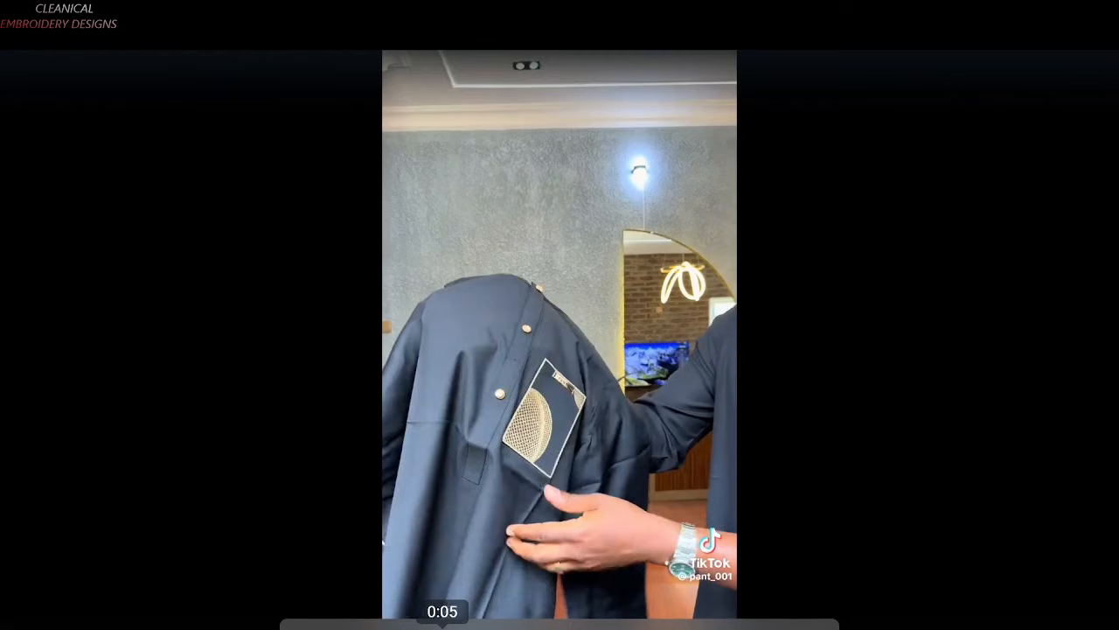
click(431, 627)
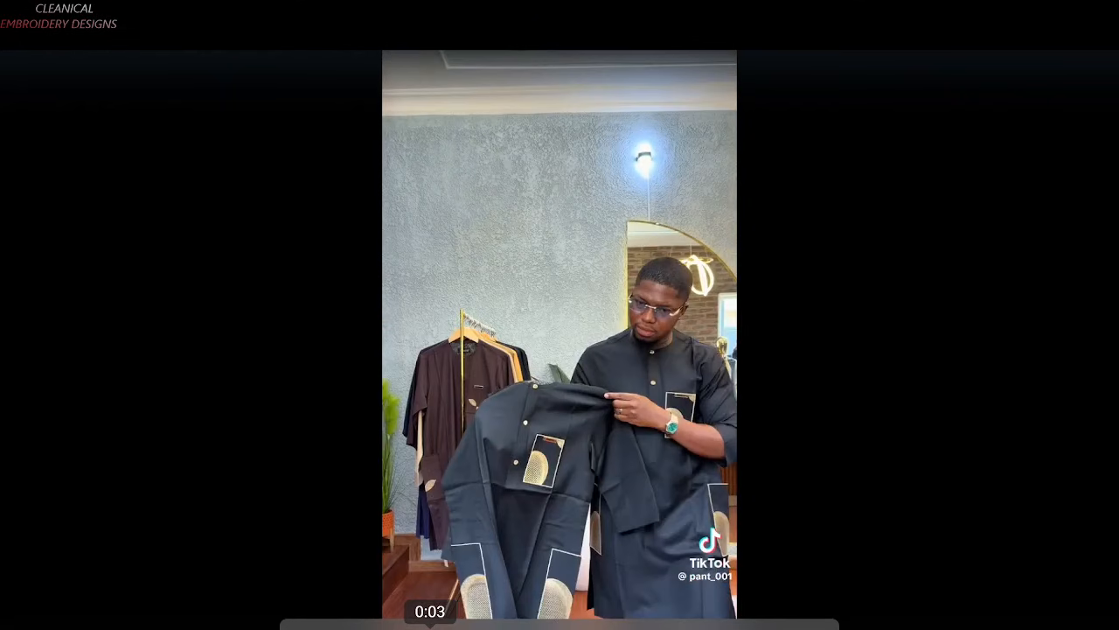
key(alt+Tab)
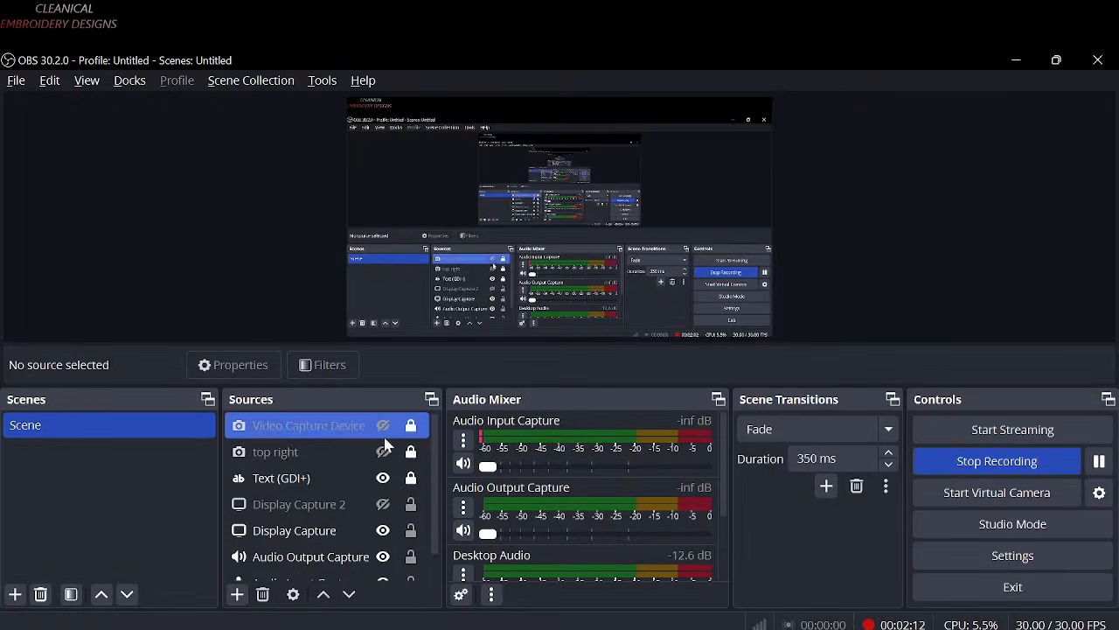
click(383, 426)
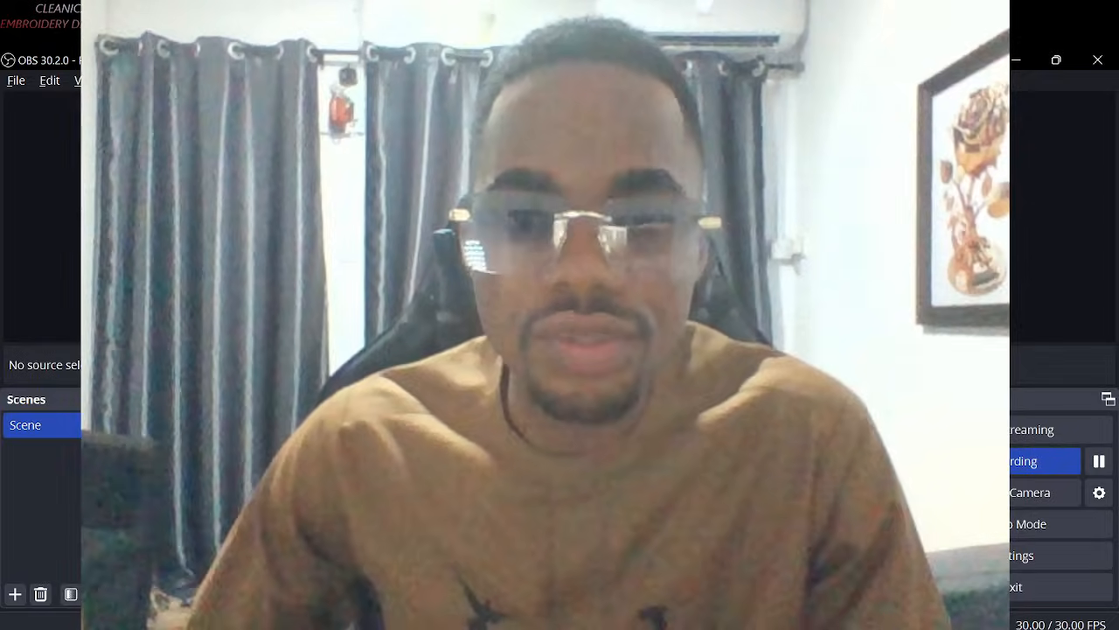
click(295, 530)
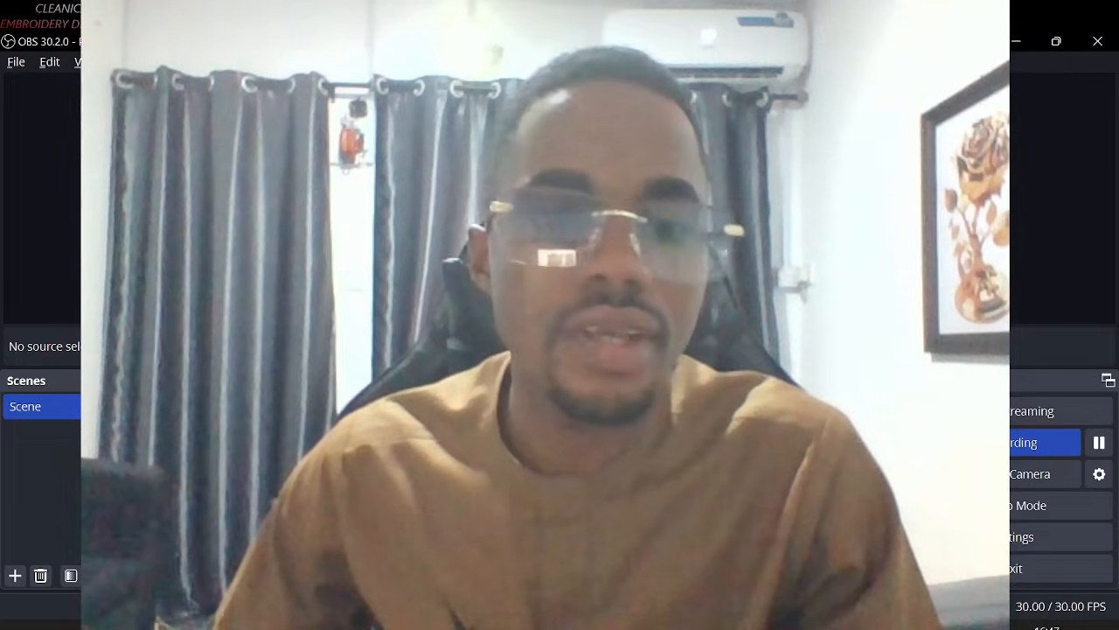
click(306, 407)
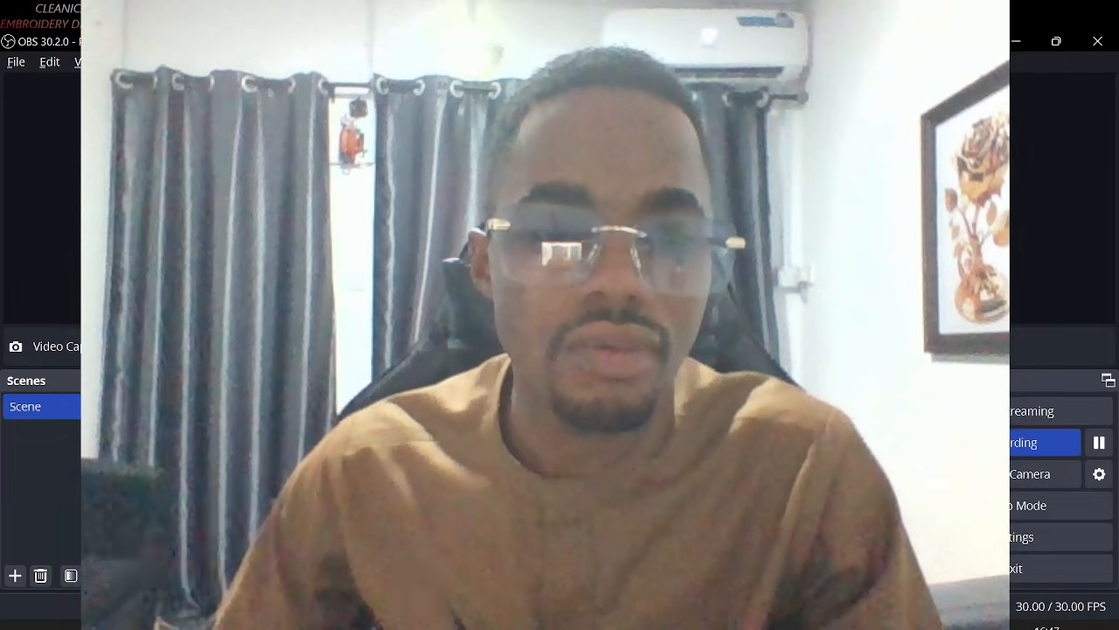
Step: Switch to the Ltl IJO btmp image in Paint and circle the curved mesh ends and wavy mesh edges of the linked-ring motifs
key(alt+Tab)
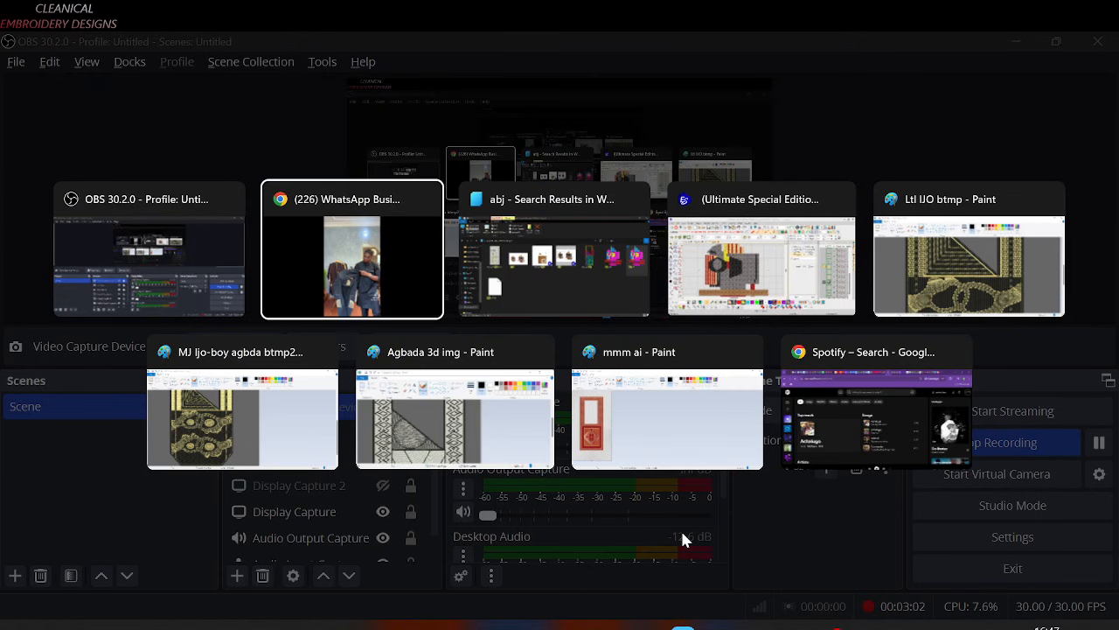
click(932, 273)
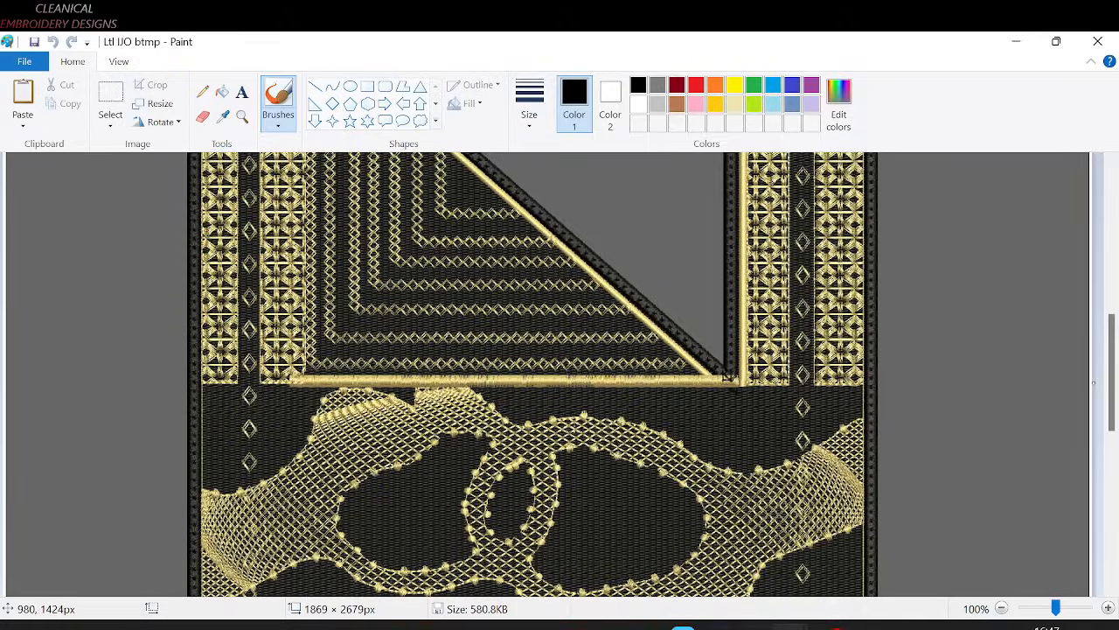
scroll(573, 425, down, 3)
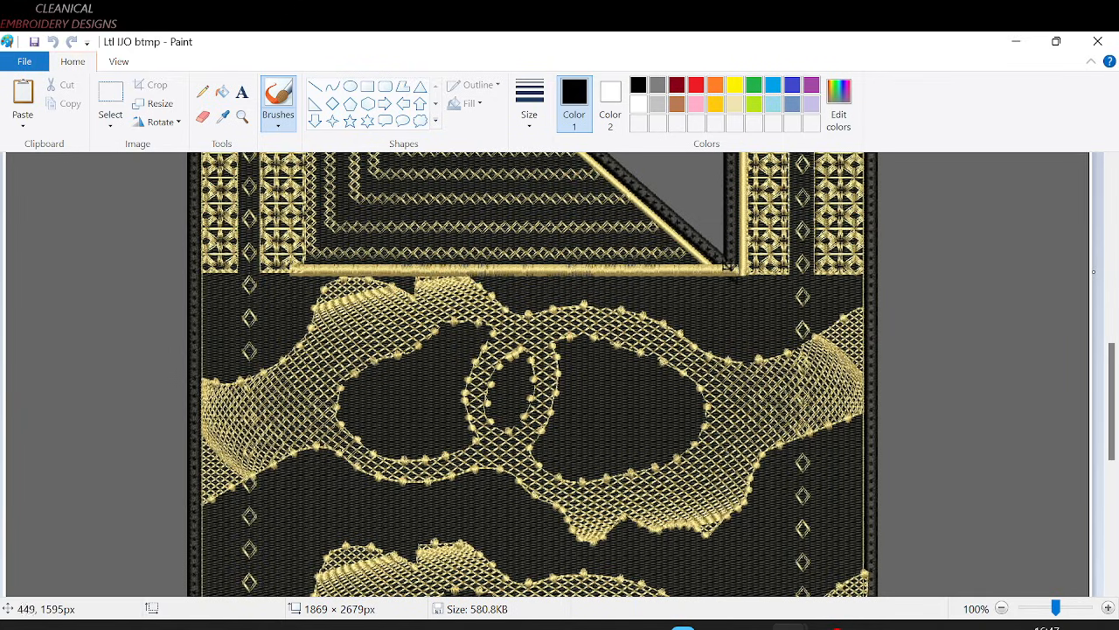
mouse_move(177, 374)
mouse_down()
mouse_move(299, 394)
mouse_move(188, 348)
mouse_up()
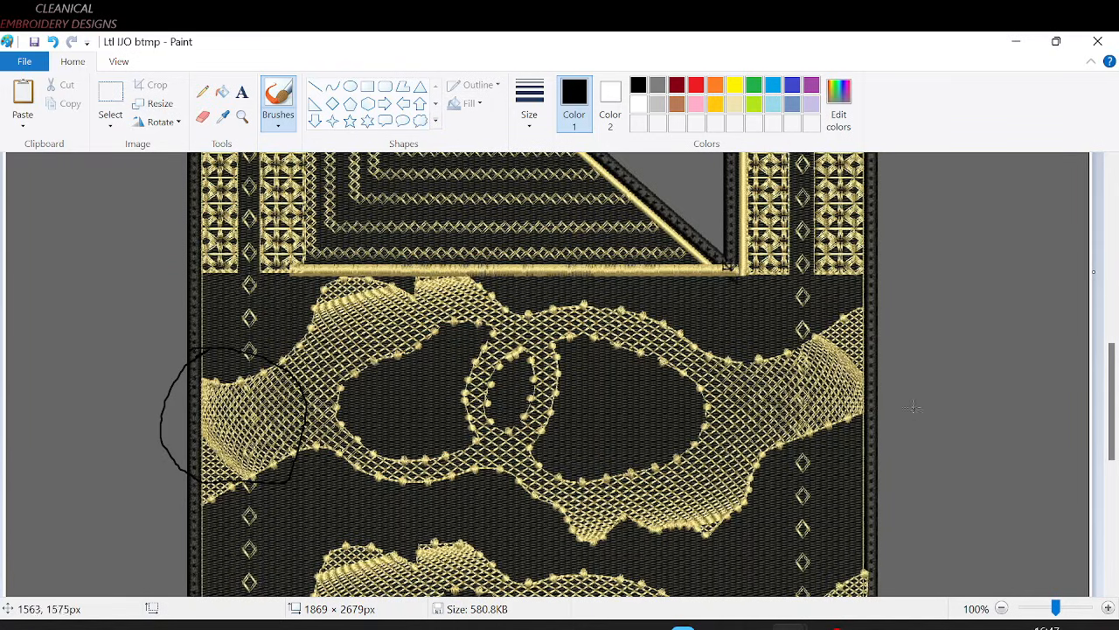
mouse_move(784, 360)
mouse_down()
mouse_move(871, 413)
mouse_move(861, 345)
mouse_up()
drag(740, 470, 783, 508)
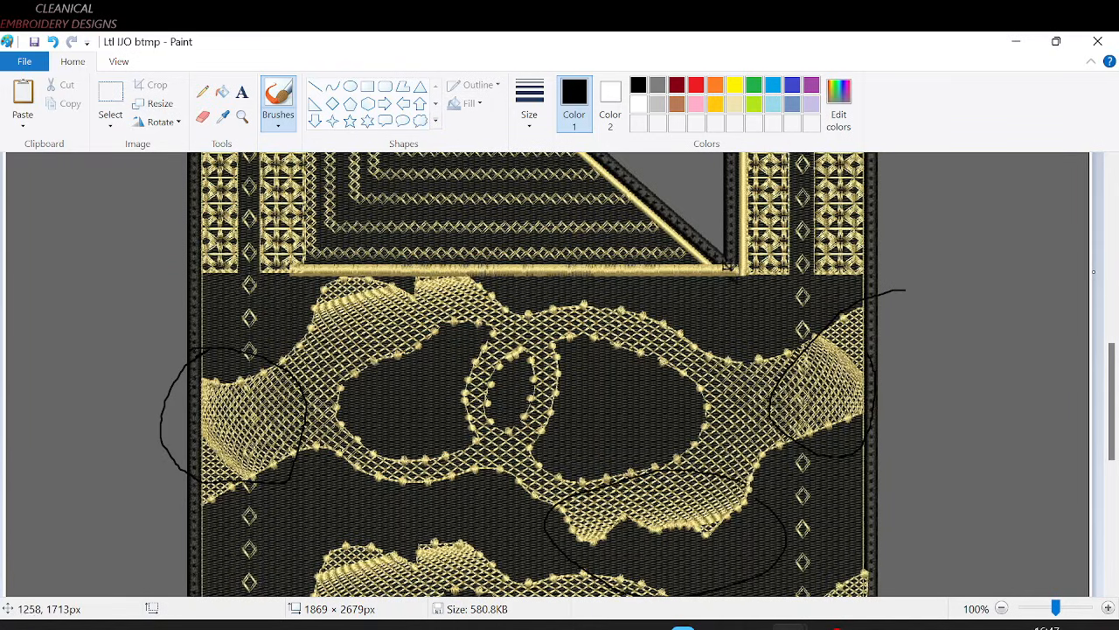
scroll(784, 507, down, 2)
drag(464, 275, 600, 323)
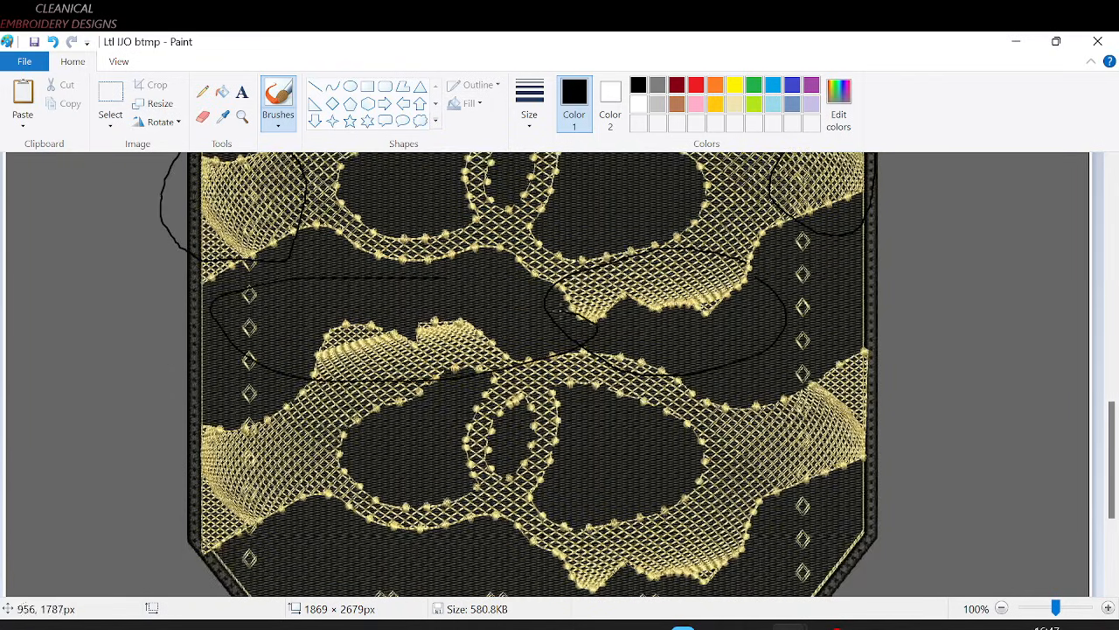
scroll(534, 376, down, 1)
Step: Switch to the Agbada 3d img image in Paint and circle the mesh sphere in the triangular panel
key(alt+Tab)
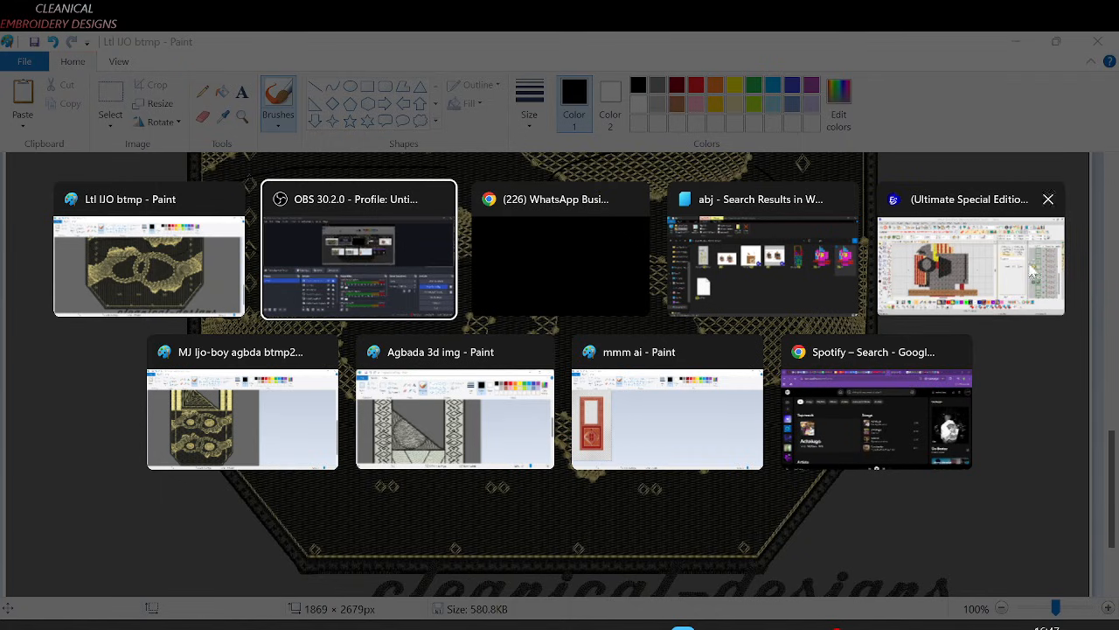
click(457, 386)
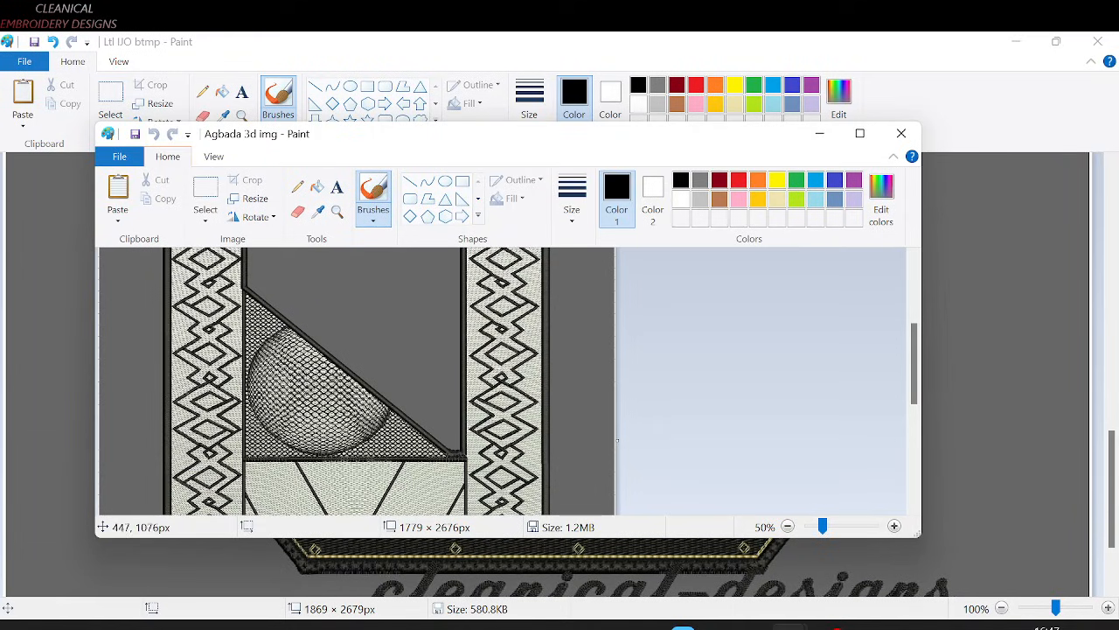
mouse_move(336, 294)
mouse_down()
mouse_move(332, 483)
mouse_move(376, 291)
mouse_move(263, 296)
mouse_up()
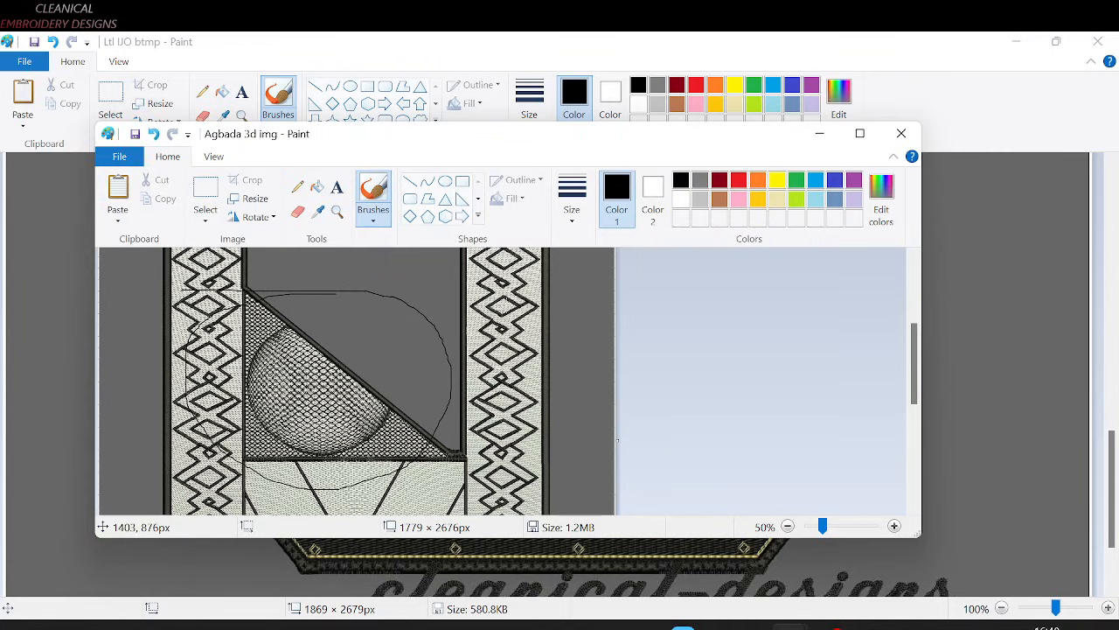
Step: Switch to Wilcom EmbroideryStudio, close the abj pkt, ABJ and mmm ai designs, and create a new blank design
key(alt+Tab)
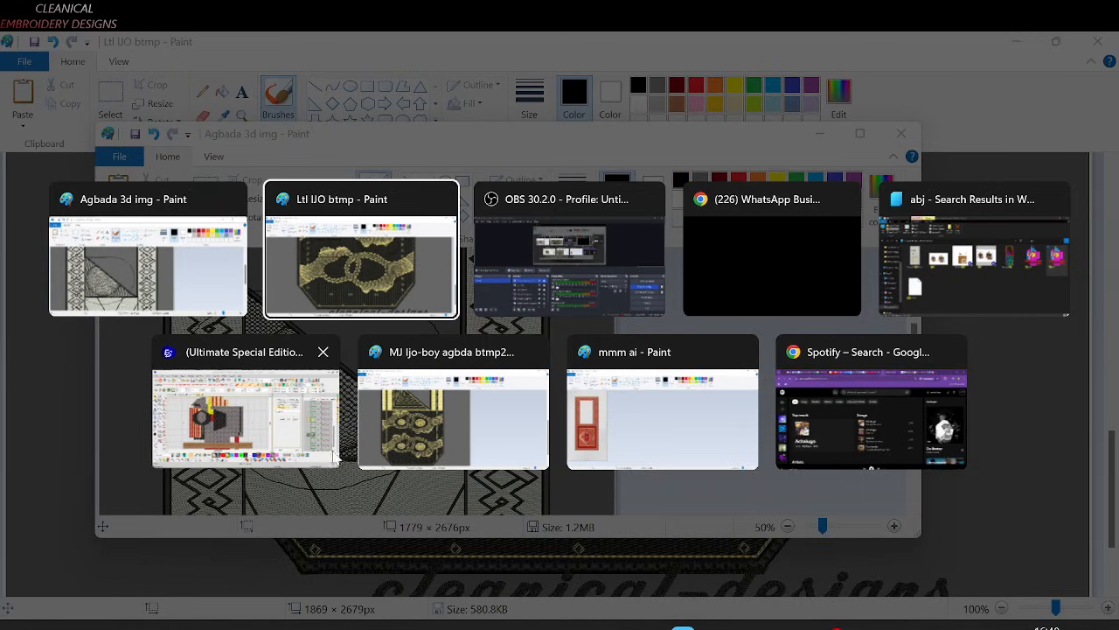
click(284, 448)
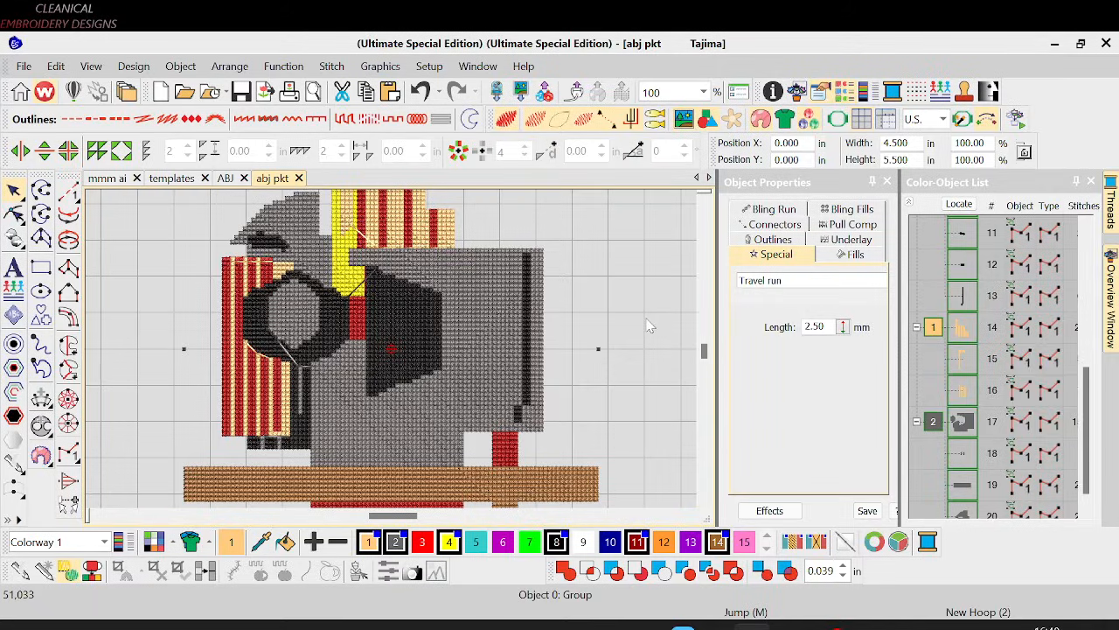
scroll(648, 326, down, 1)
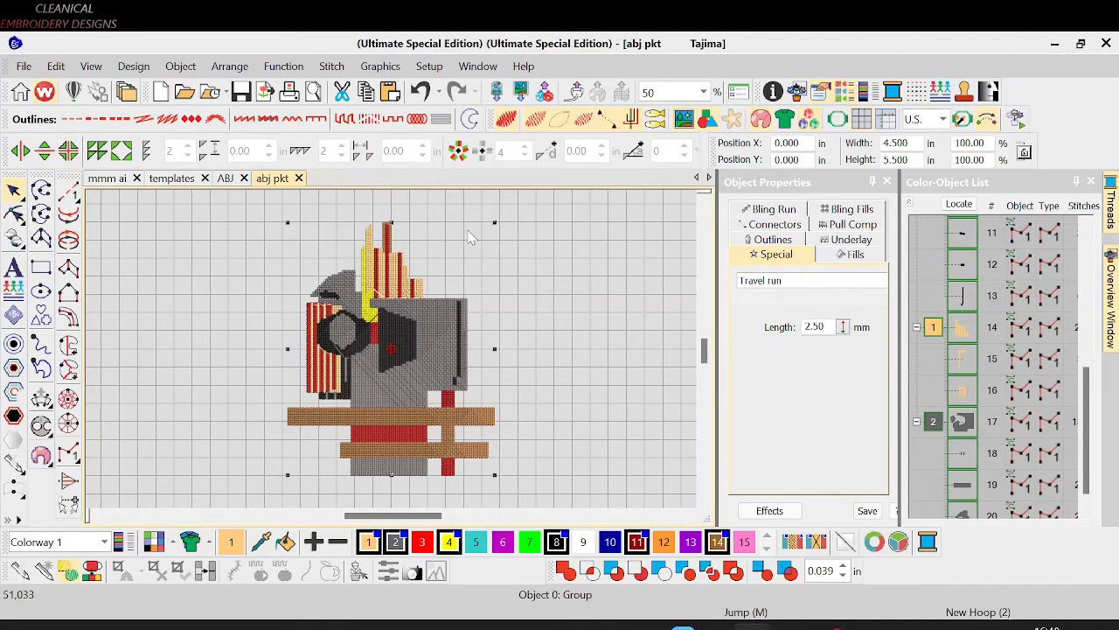
key(ctrl+F4)
click(572, 372)
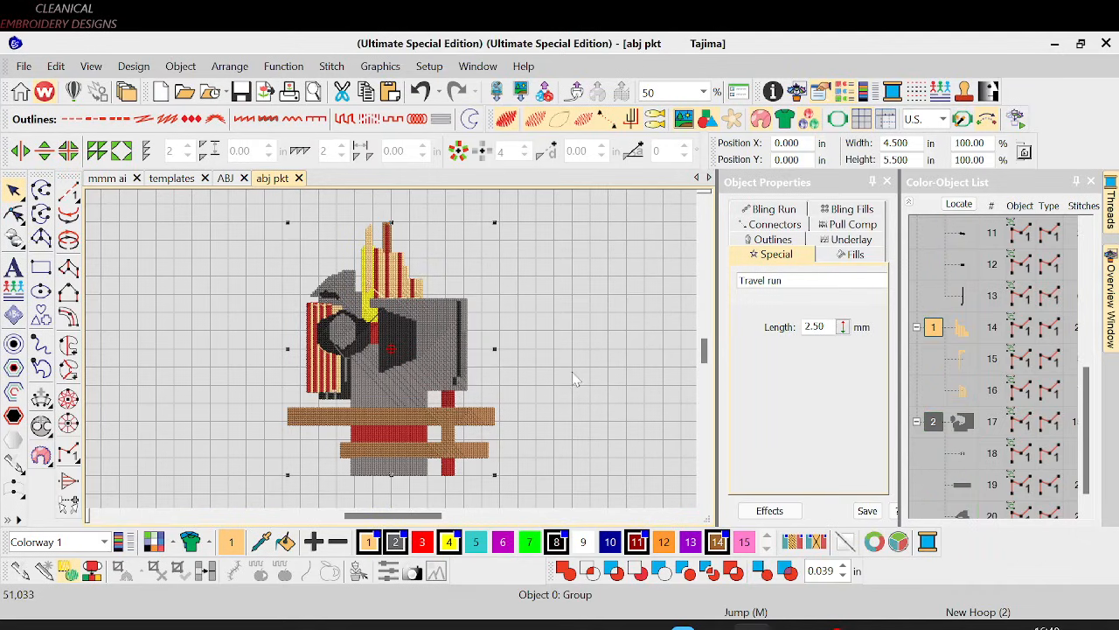
key(ctrl+F4)
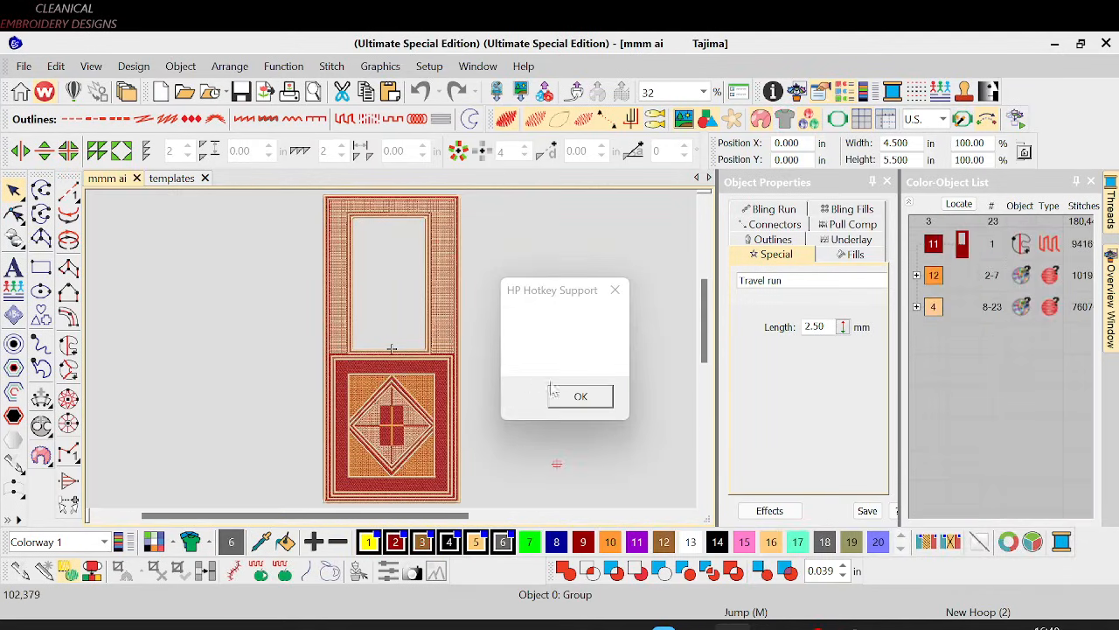
click(619, 291)
key(ctrl+F4)
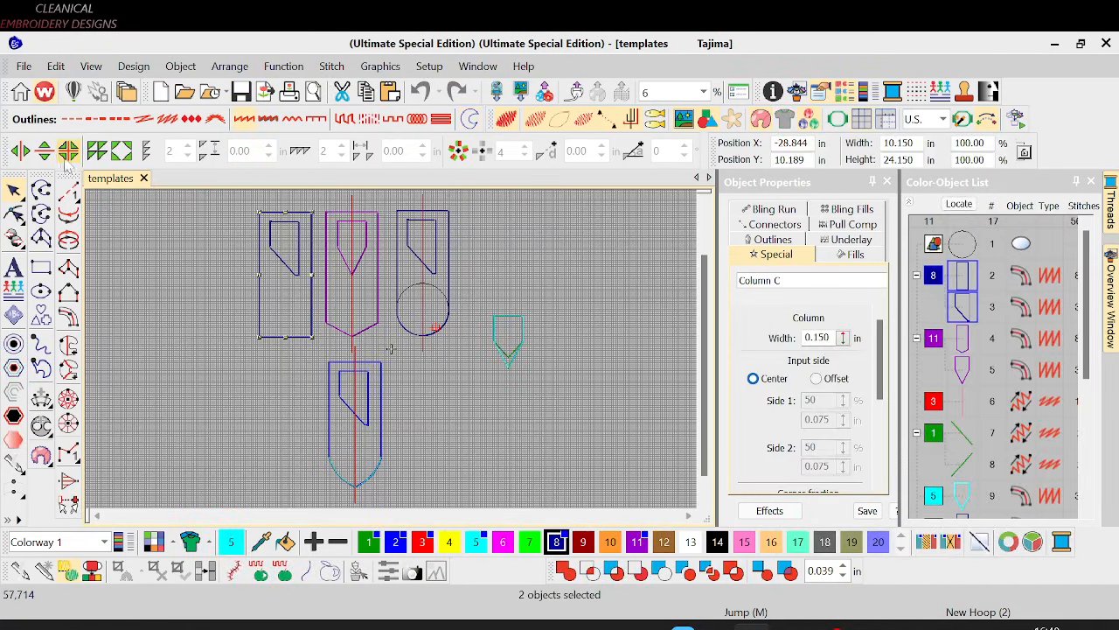
key(ctrl+n)
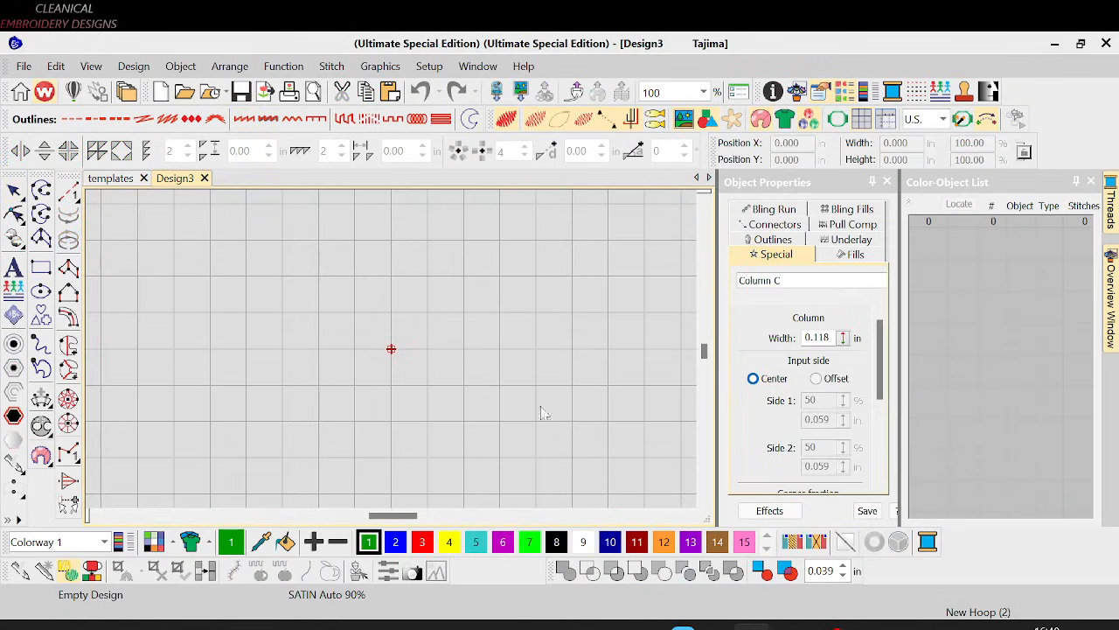
key(alt+Tab)
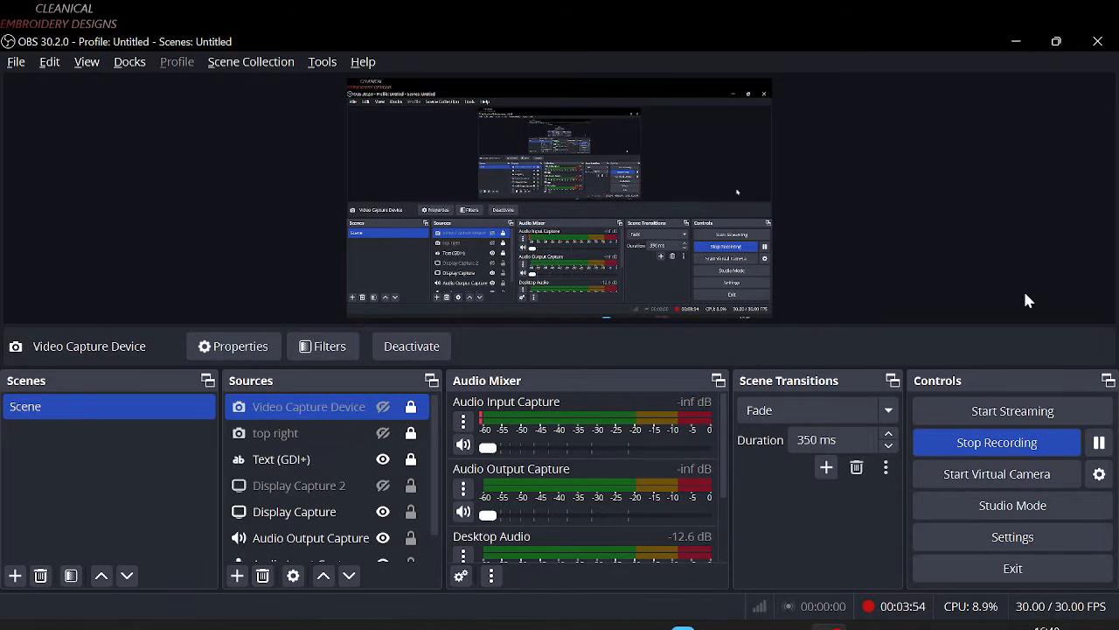
click(383, 414)
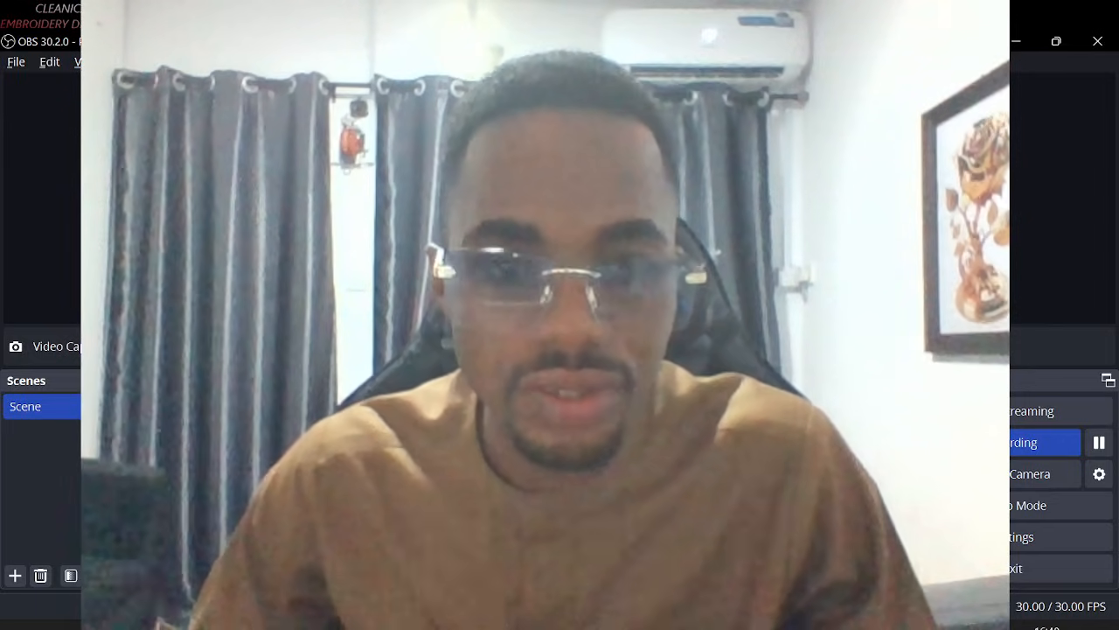
click(383, 431)
click(383, 432)
click(382, 433)
key(alt+Tab)
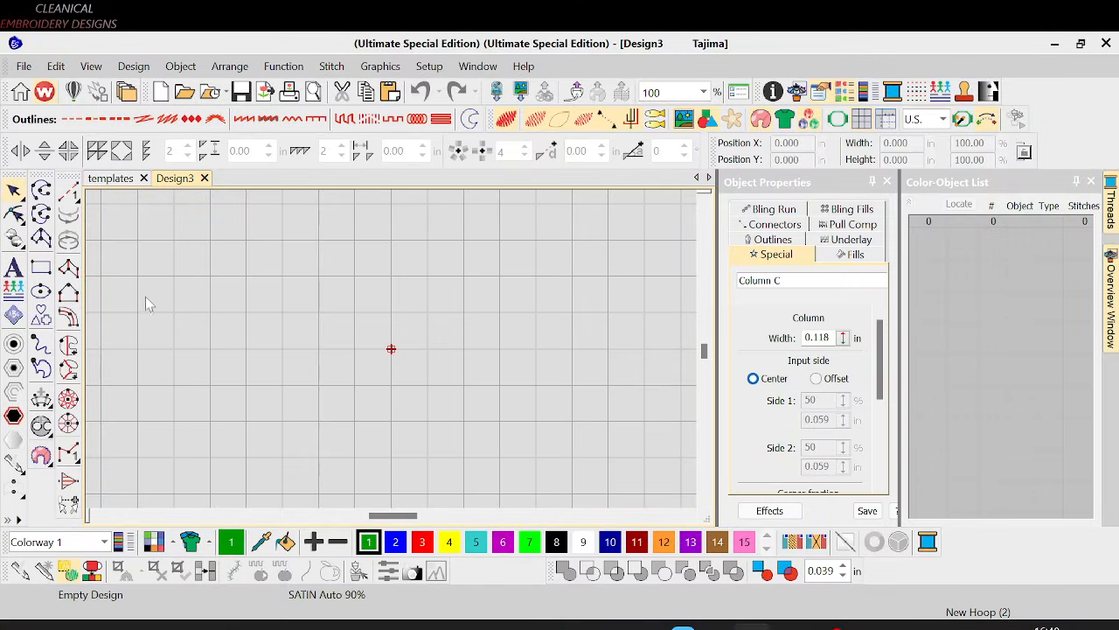
click(40, 266)
click(314, 262)
click(471, 441)
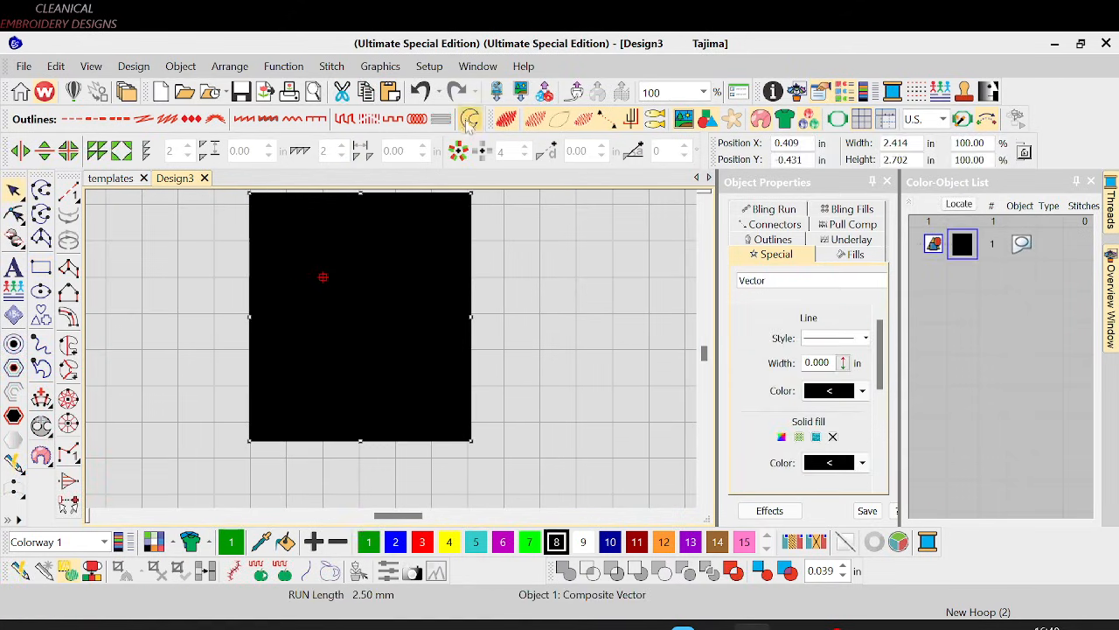
click(44, 273)
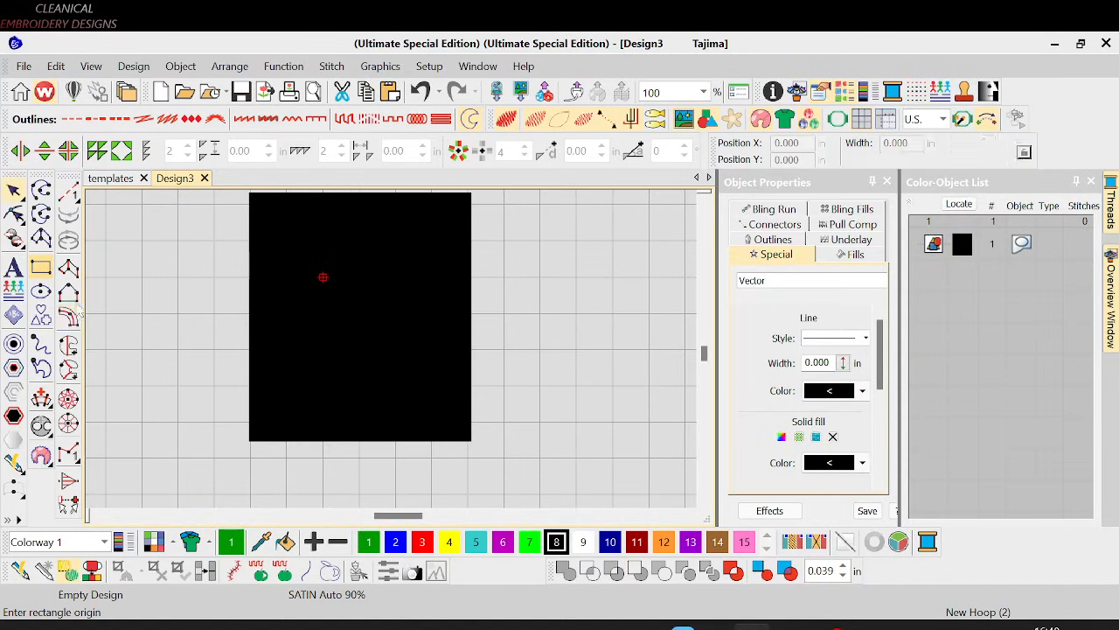
click(69, 317)
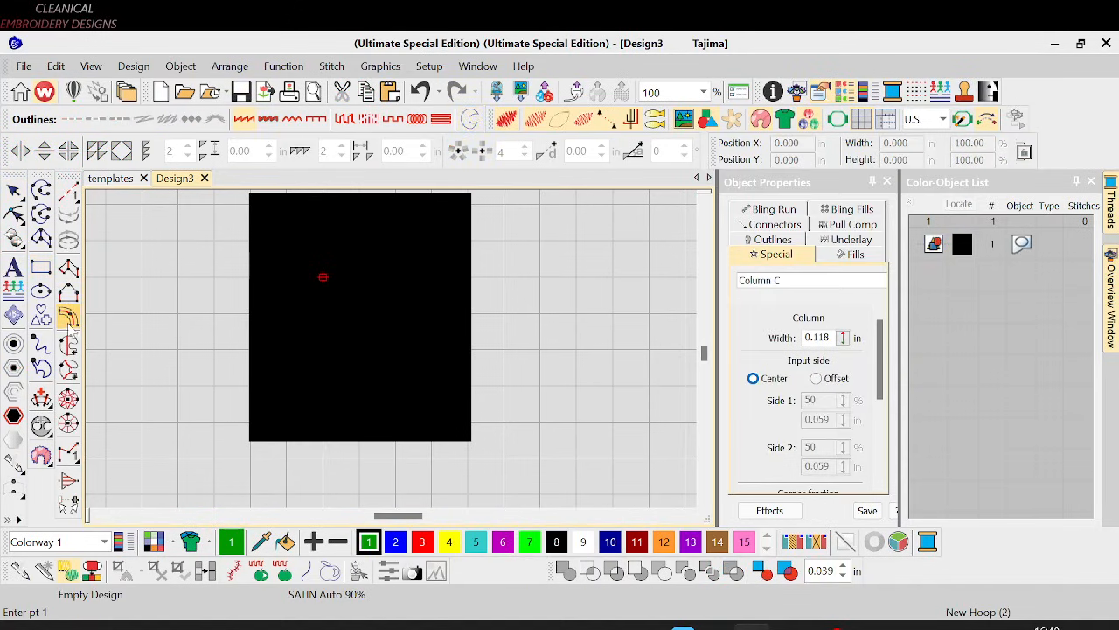
click(323, 278)
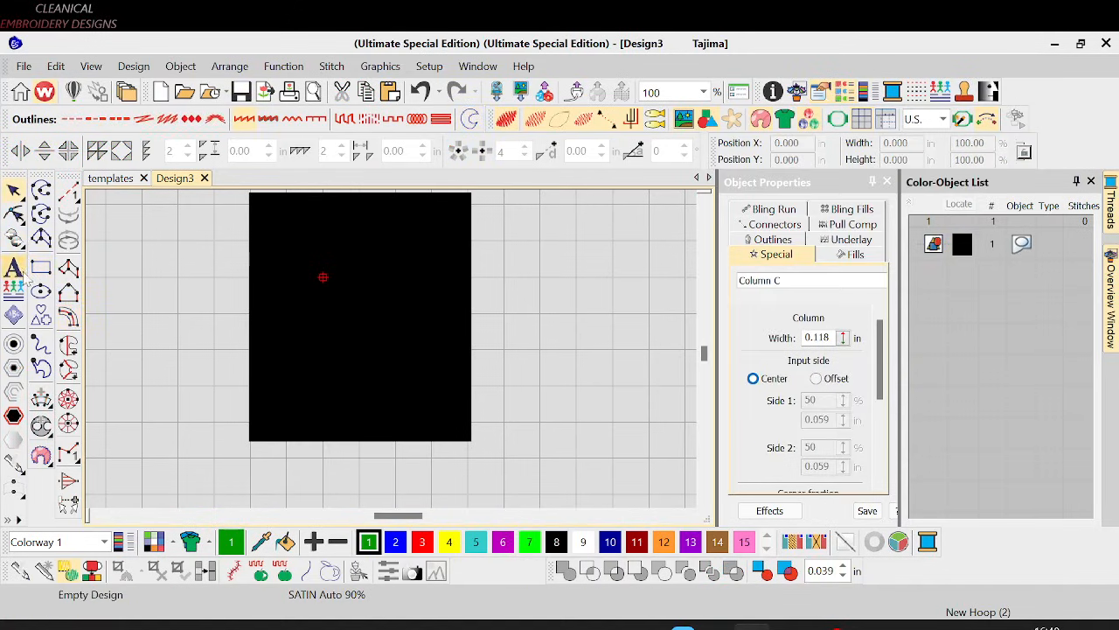
key(ctrl+a)
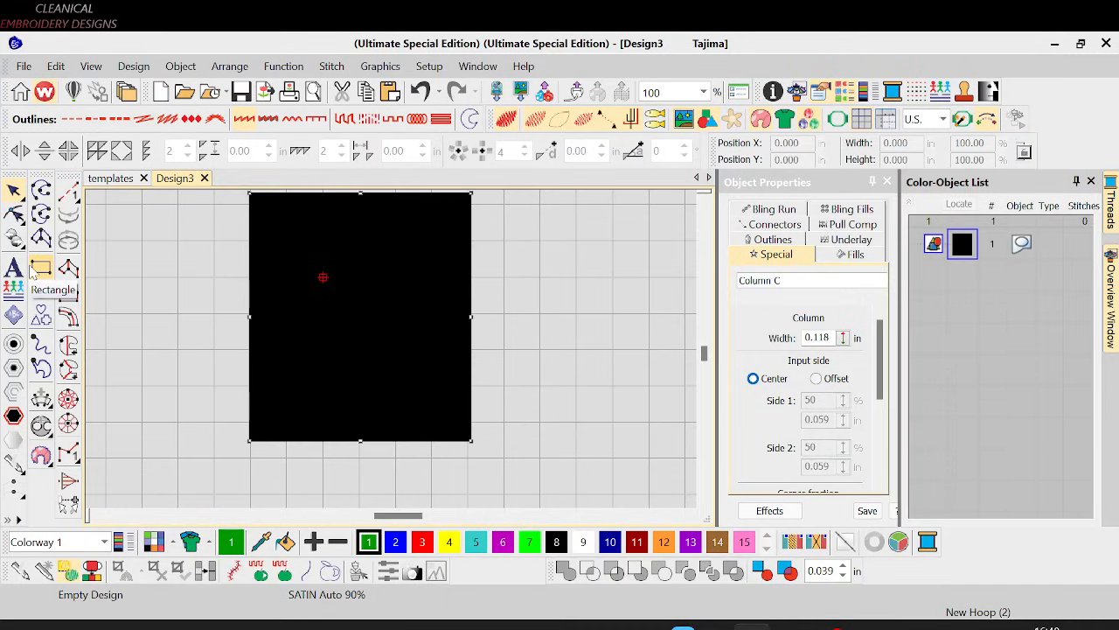
key(Delete)
Step: Draw a solid black vector rectangle on the blank design and set its size to 4.5 in wide by 5.5 in high
click(35, 273)
drag(225, 228, 449, 492)
key(ctrl+a)
key(0)
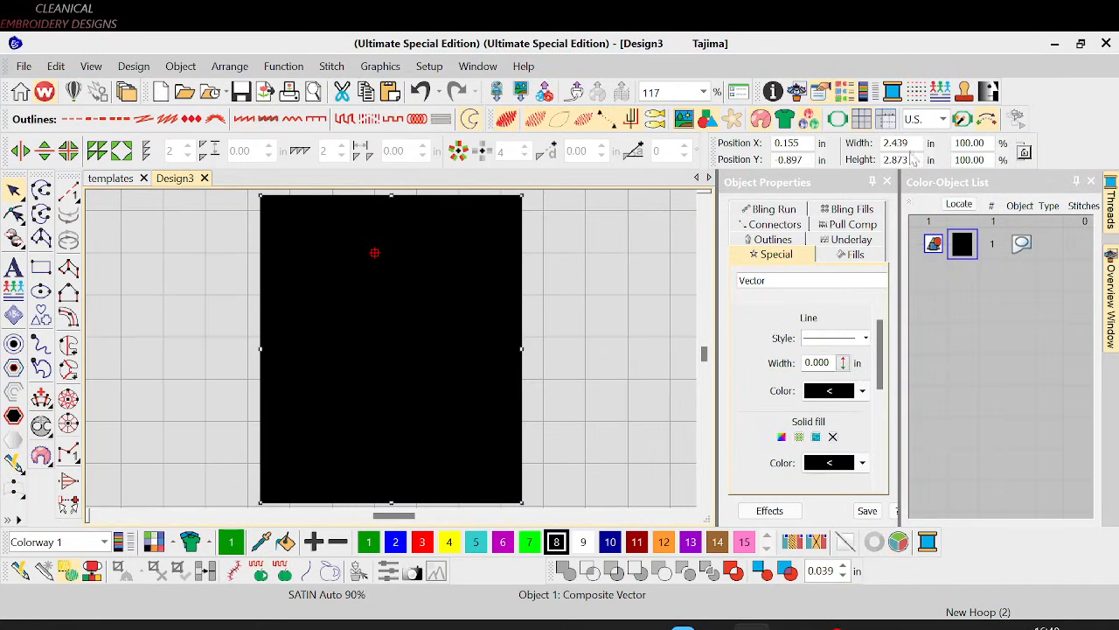
click(896, 142)
text(4)
text(5.5)
key(Return)
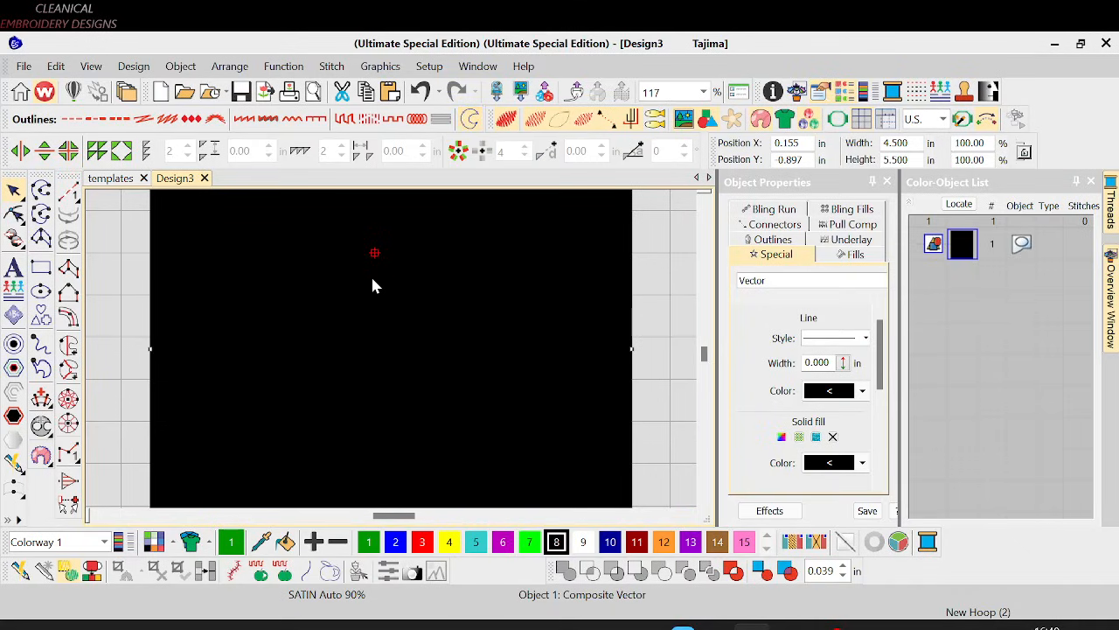
Step: Convert the black rectangle into a 0.118 in wide Column C satin border and recolor it orange with color 12
key(minus)
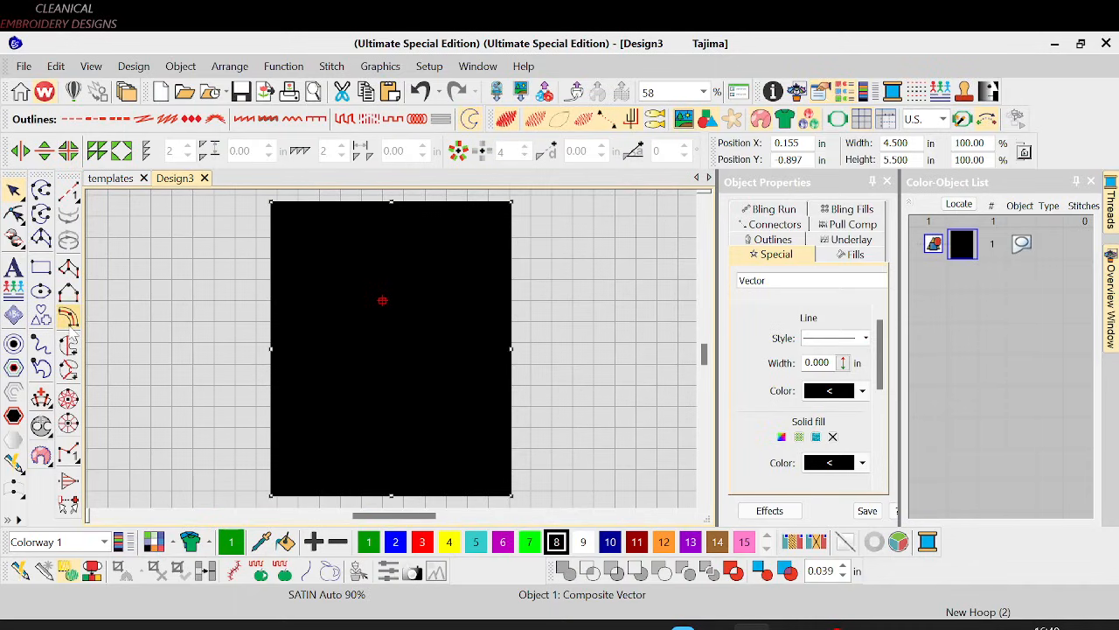
click(68, 319)
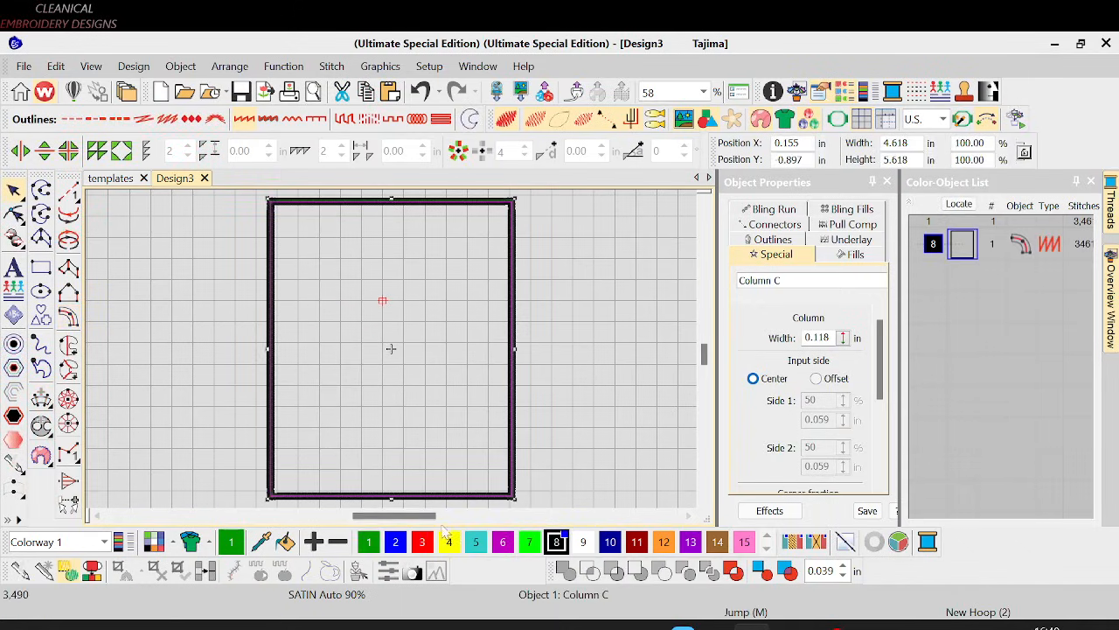
click(663, 536)
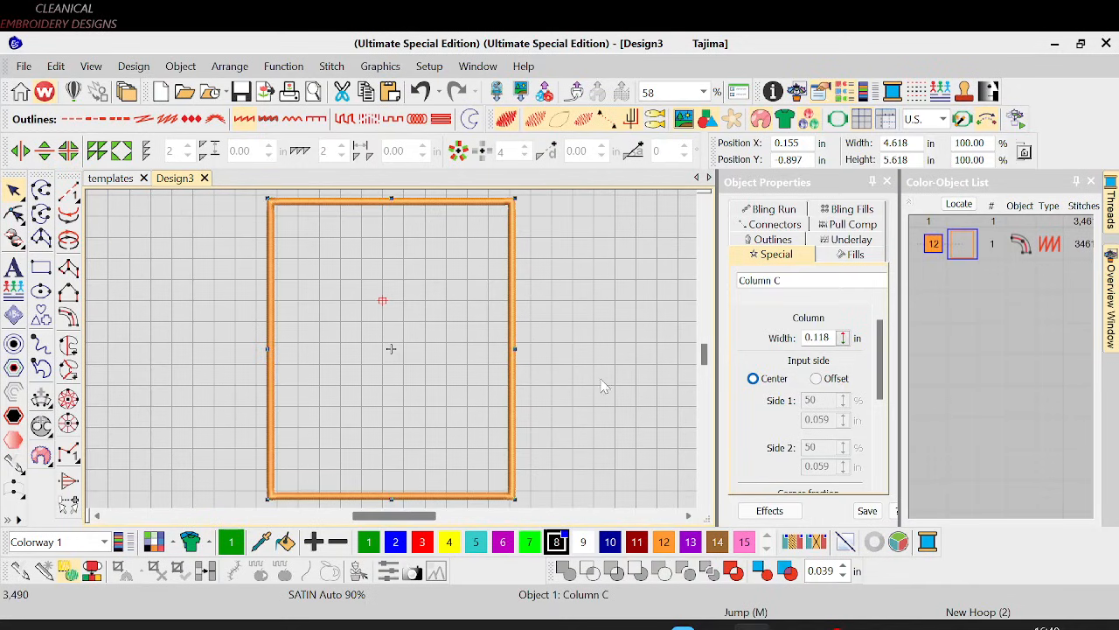
click(636, 301)
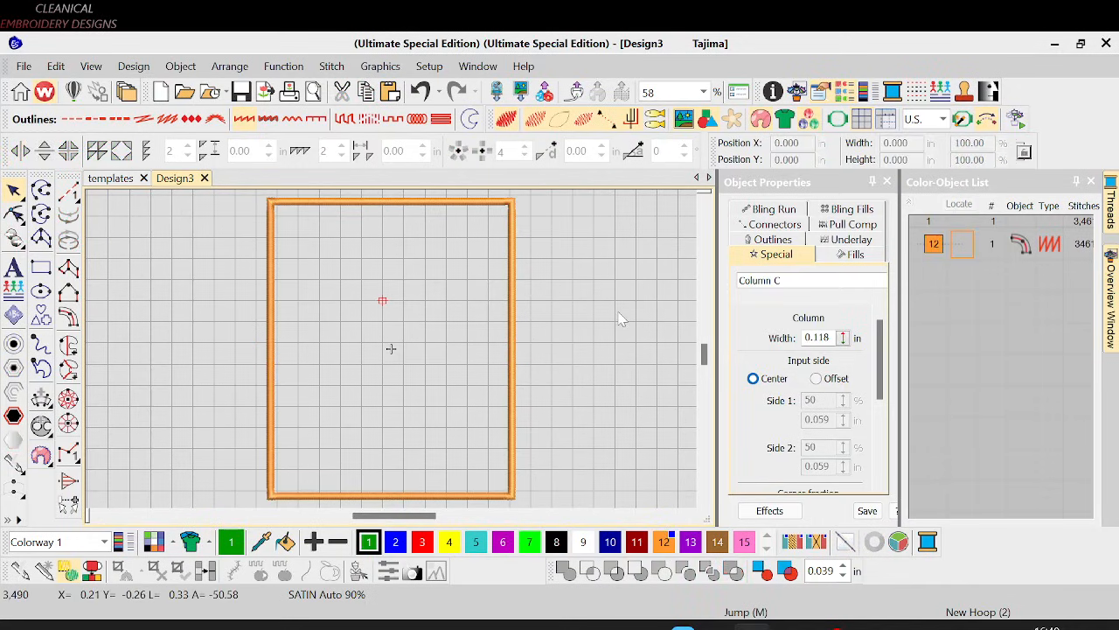
key(shift+z)
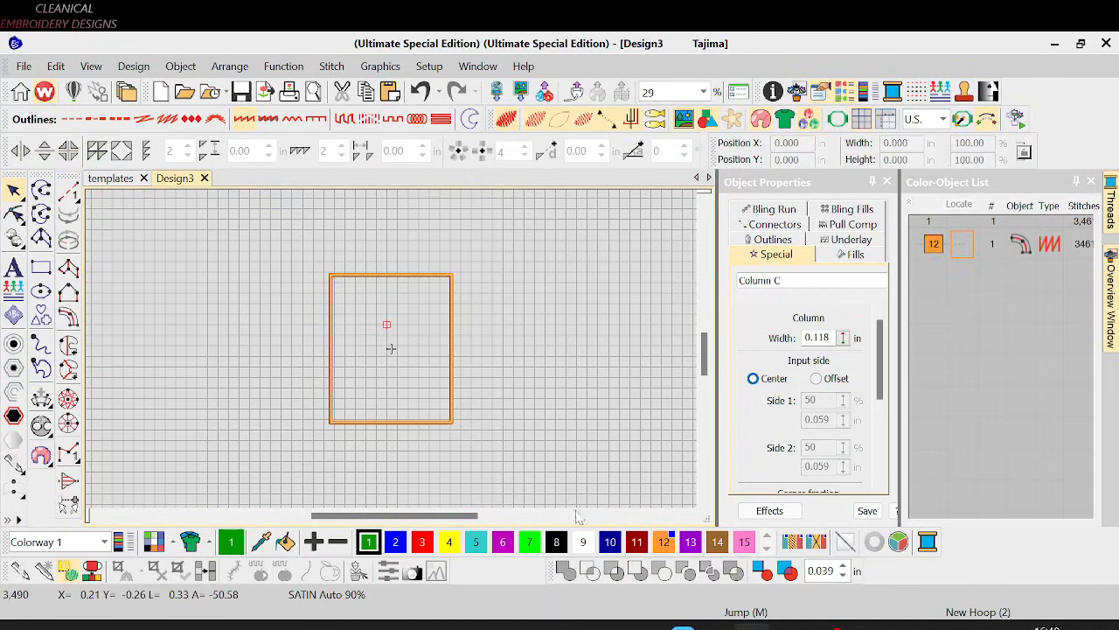
Step: Switch to the WhatsApp video in Chrome, examine the shirt's pocket embroidery at several moments, and return to Wilcom EmbroideryStudio
click(599, 626)
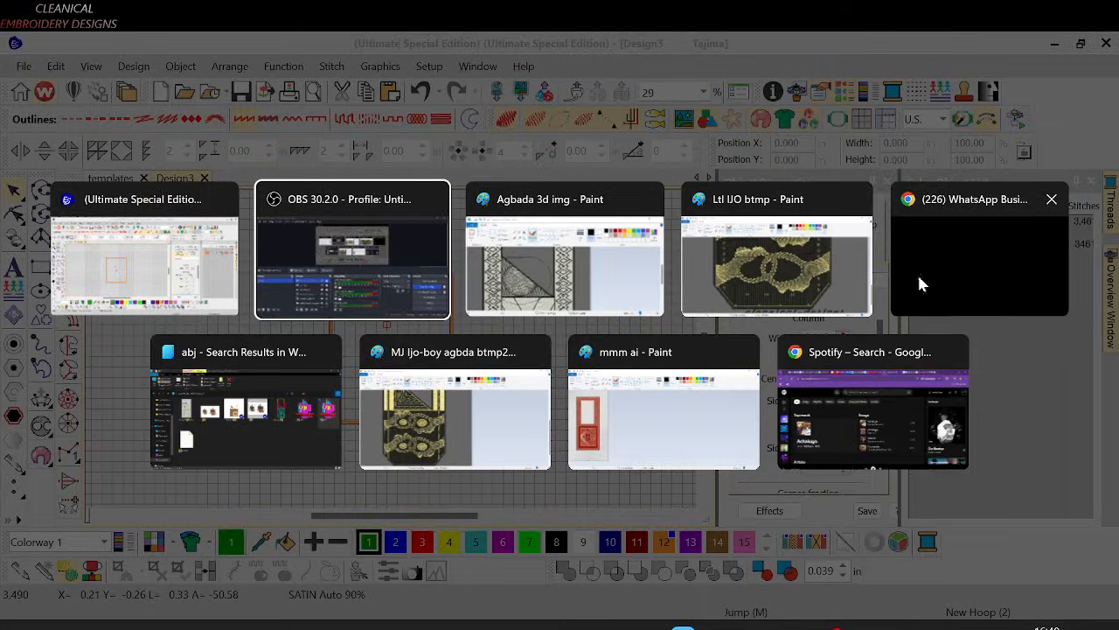
click(982, 284)
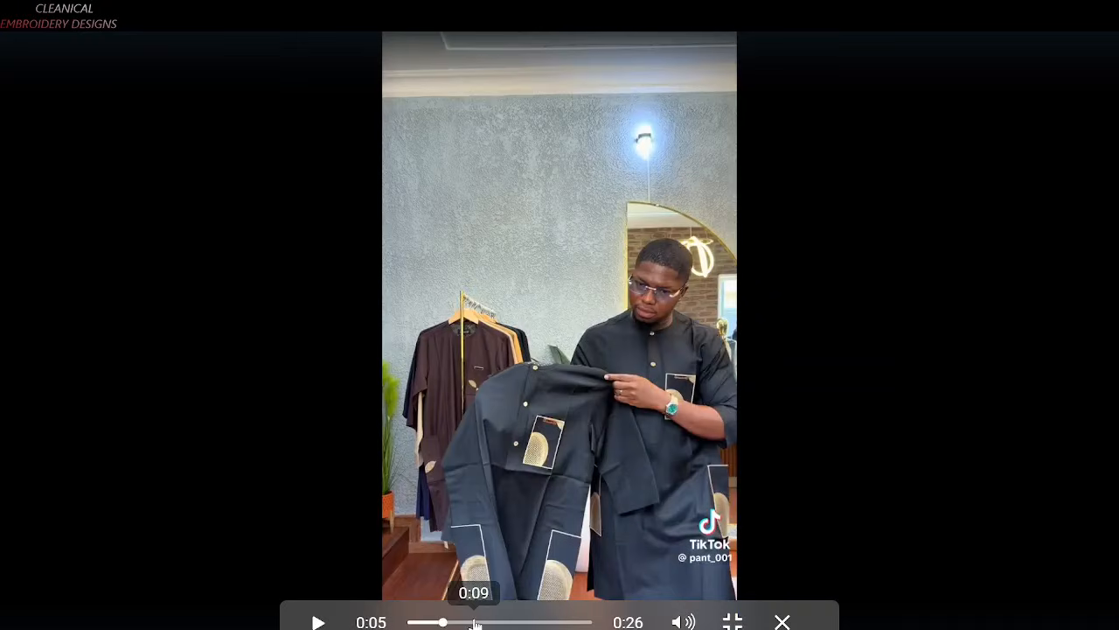
click(472, 621)
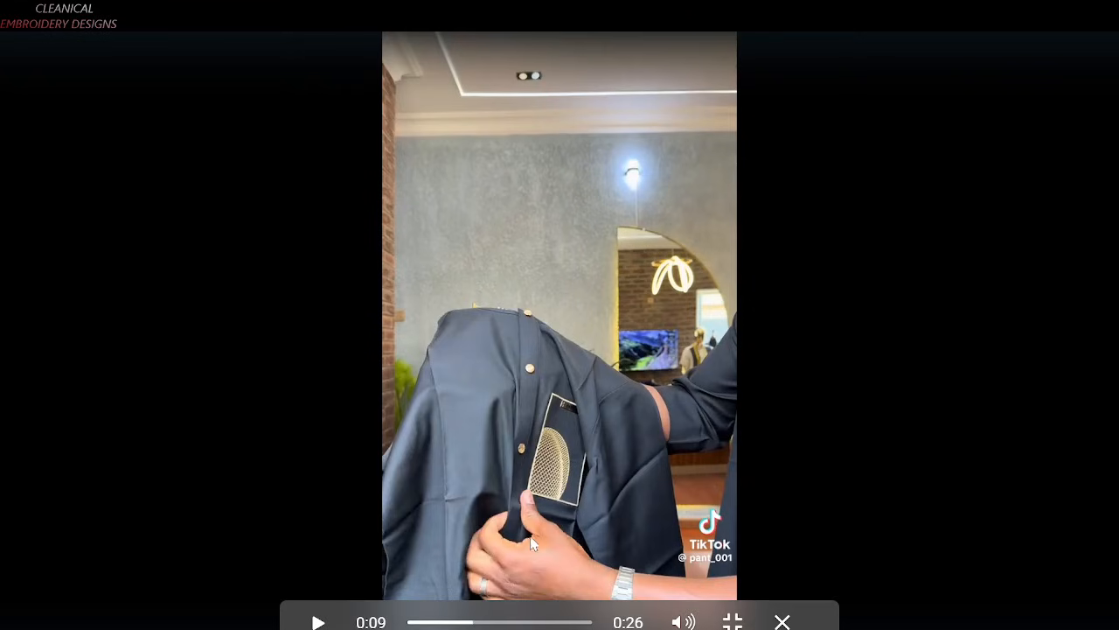
click(507, 622)
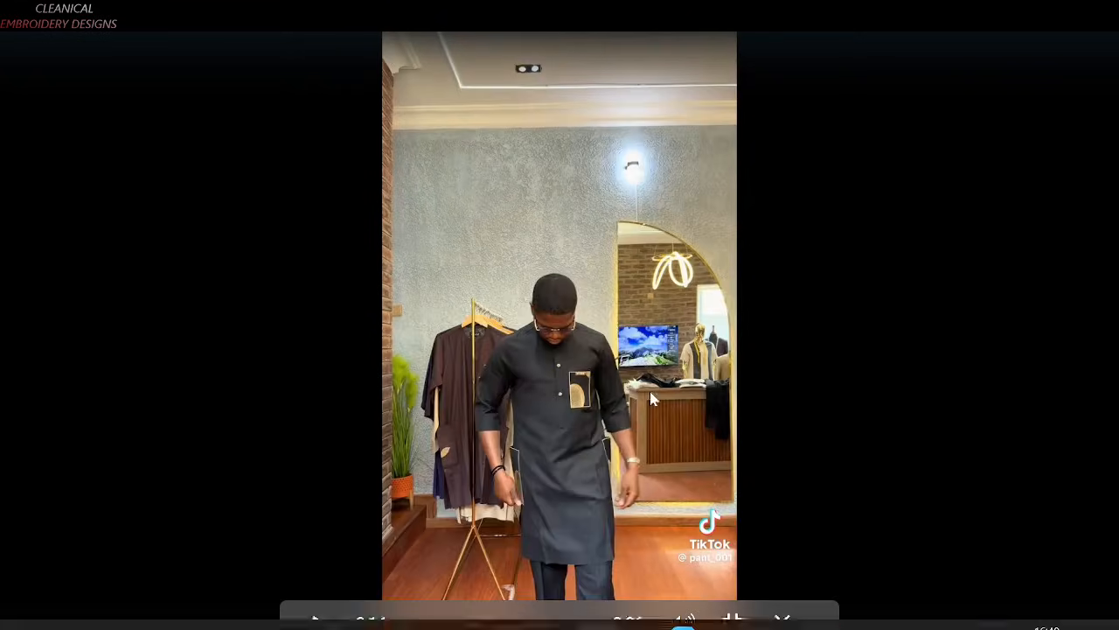
key(alt+Tab)
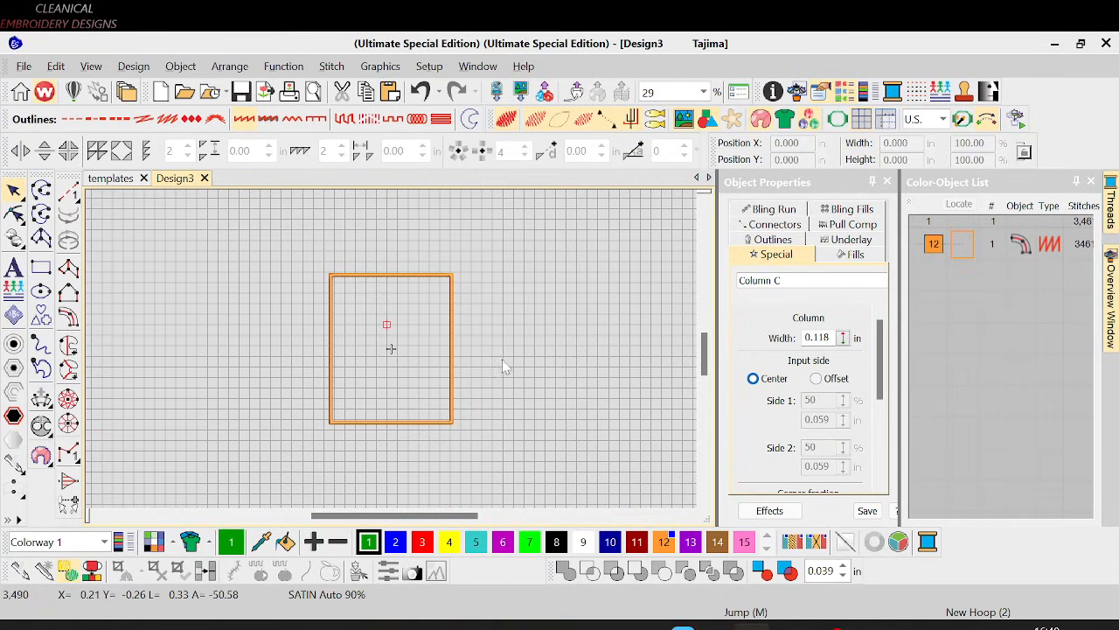
Step: Digitize a green Complex Fill quarter circle about 3.45 by 2.96 in inside the border's lower-left corner
key(plus)
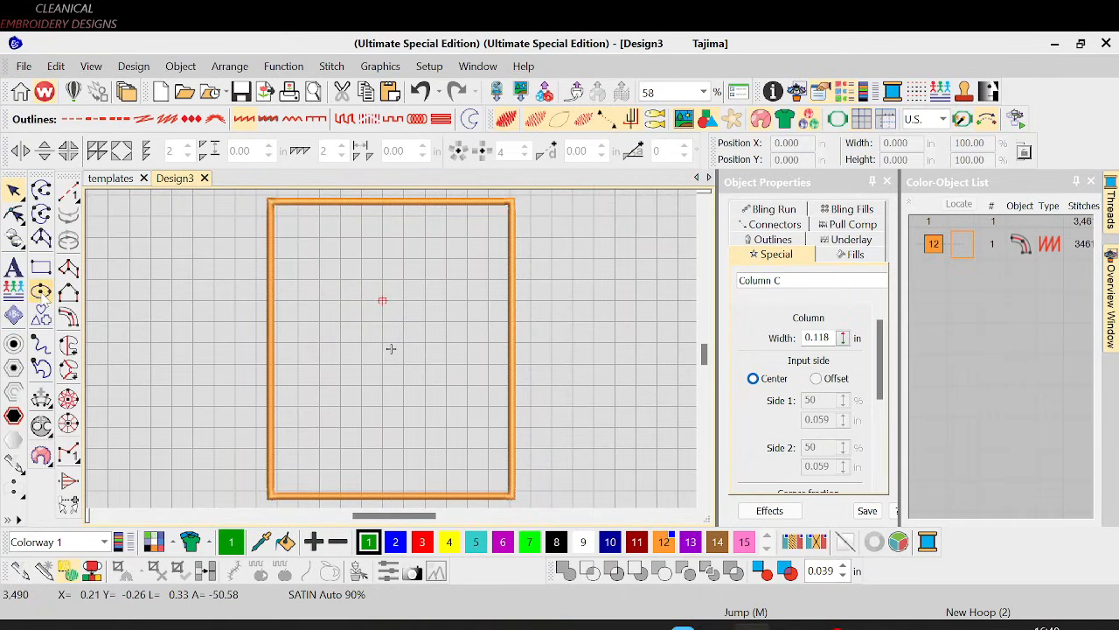
click(69, 346)
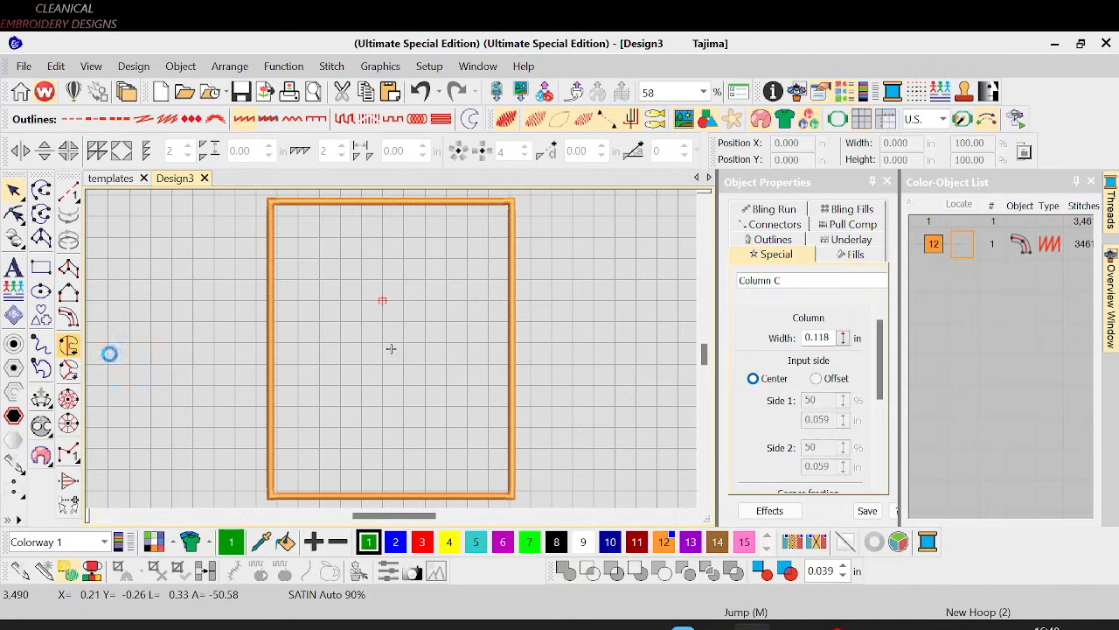
scroll(292, 350, down, 1)
scroll(282, 297, up, 1)
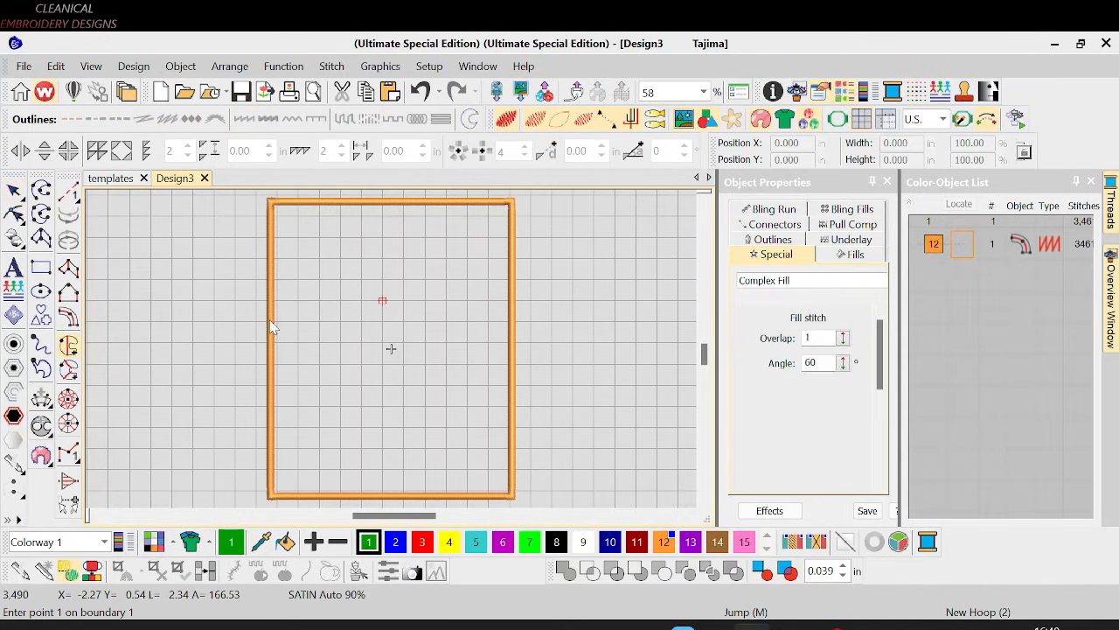
click(271, 321)
key(Escape)
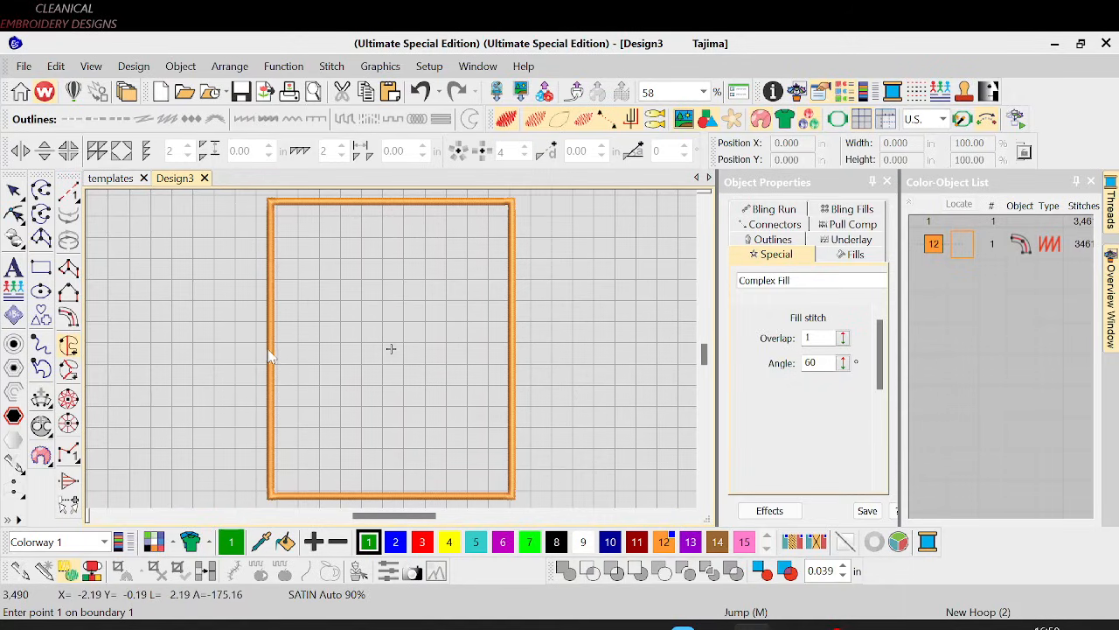
click(270, 348)
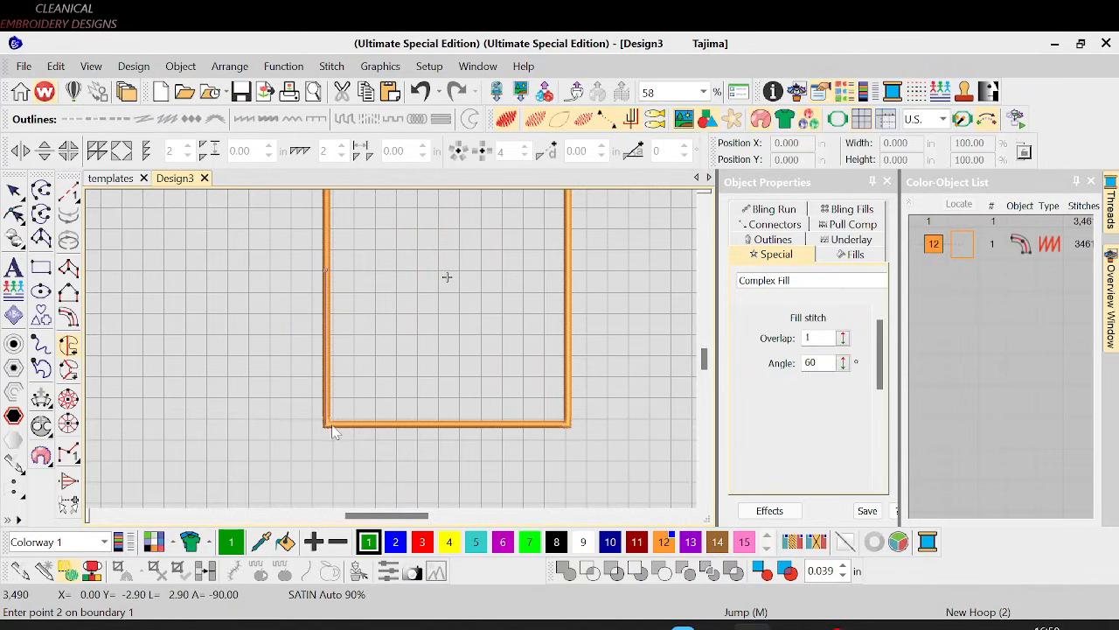
click(332, 431)
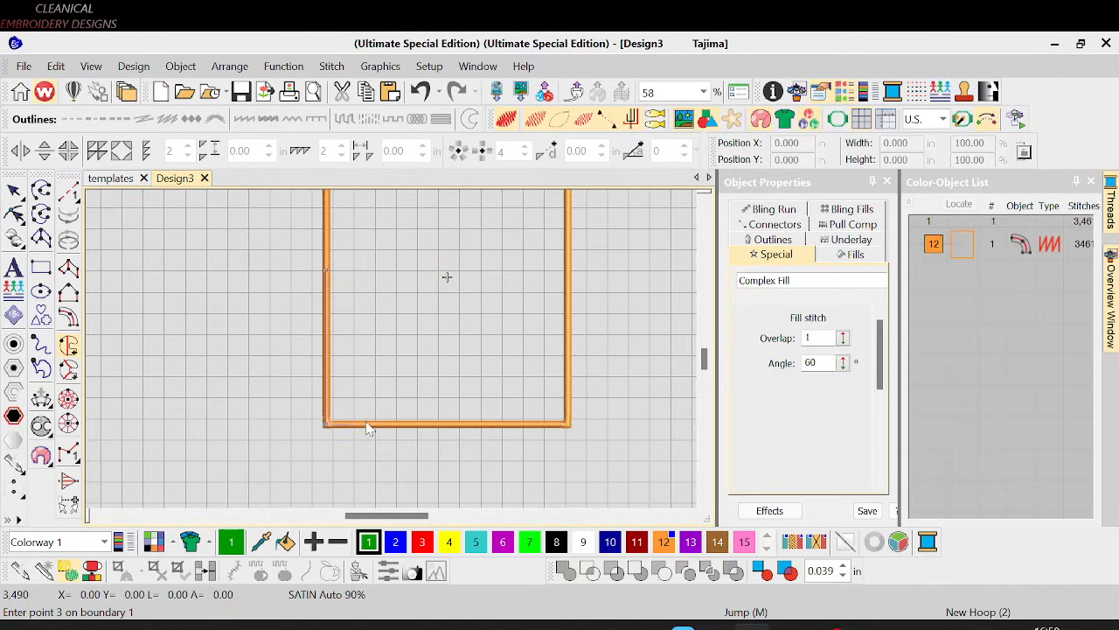
click(509, 426)
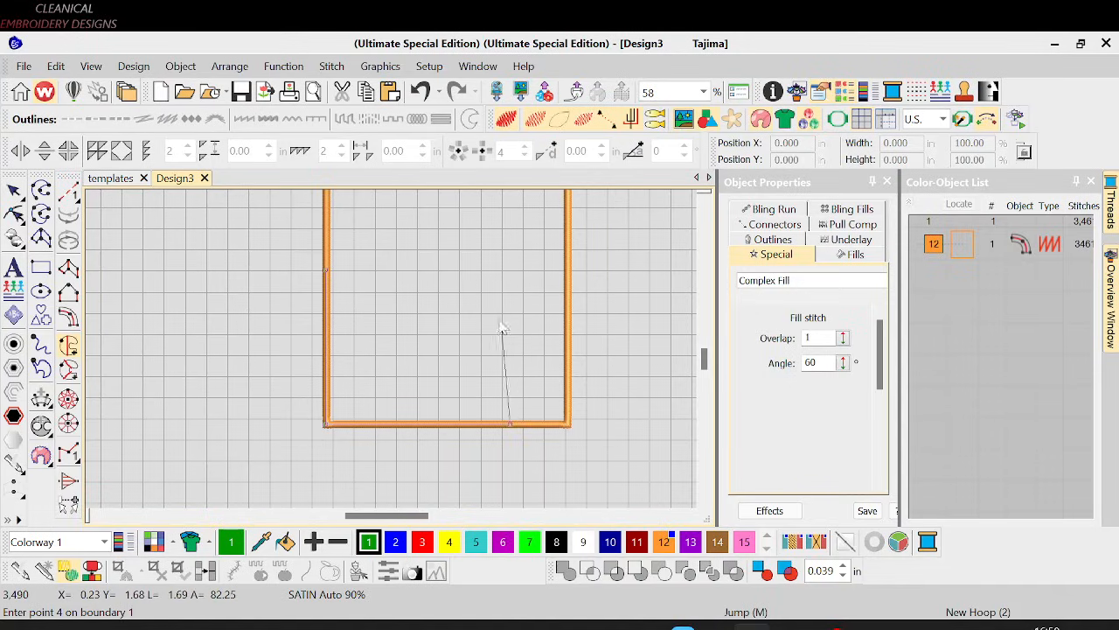
click(455, 303)
key(Return)
key(Return)
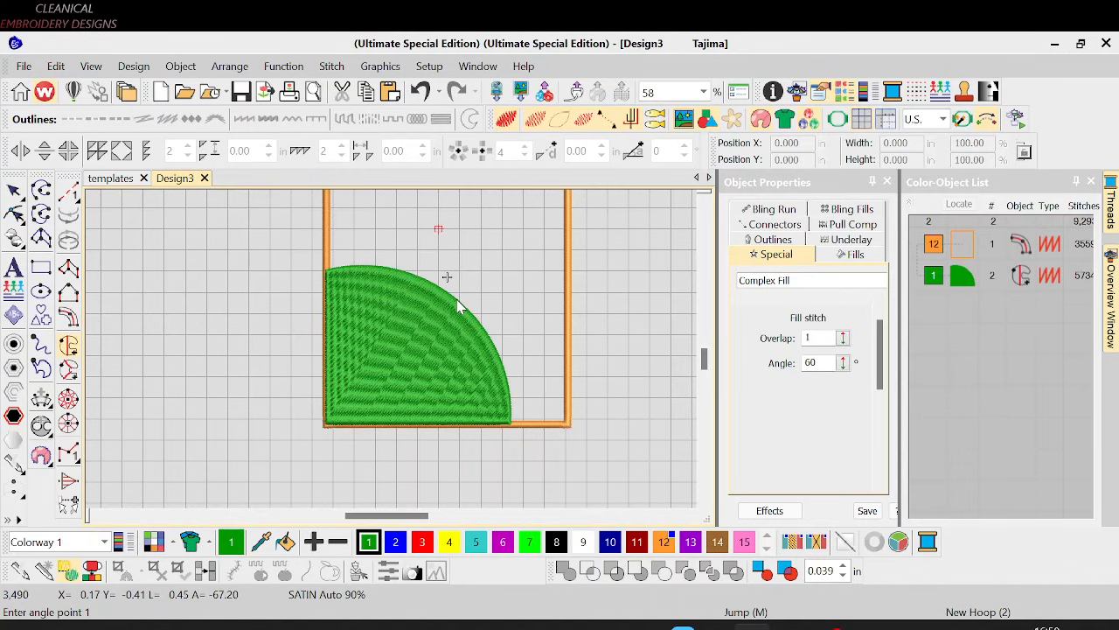
scroll(456, 299, up, 2)
scroll(457, 299, down, 4)
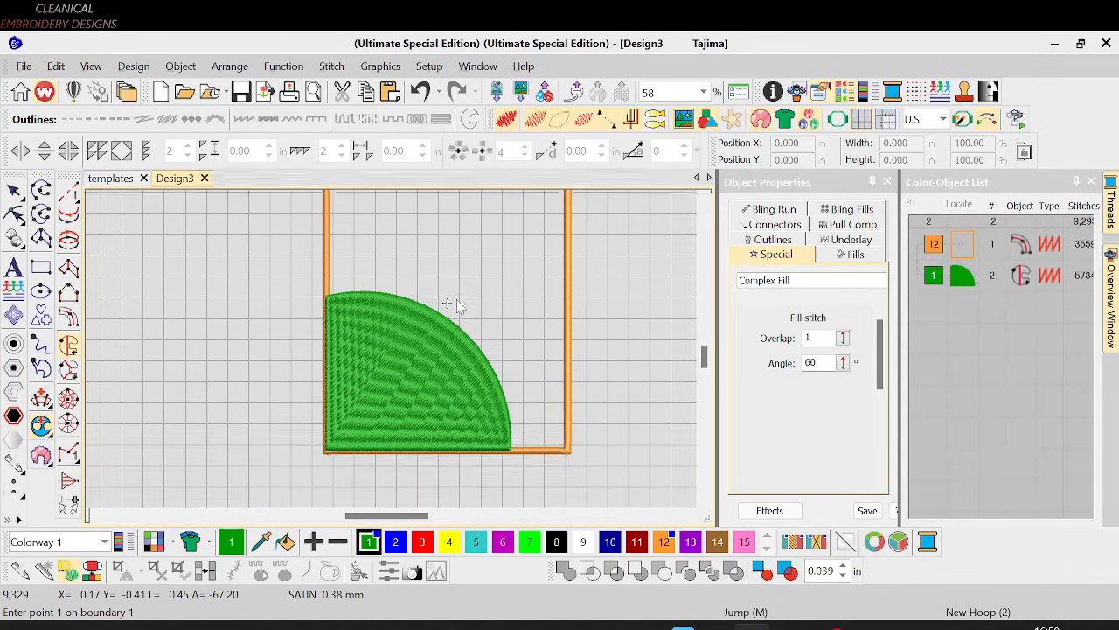
scroll(456, 299, up, 2)
key(Escape)
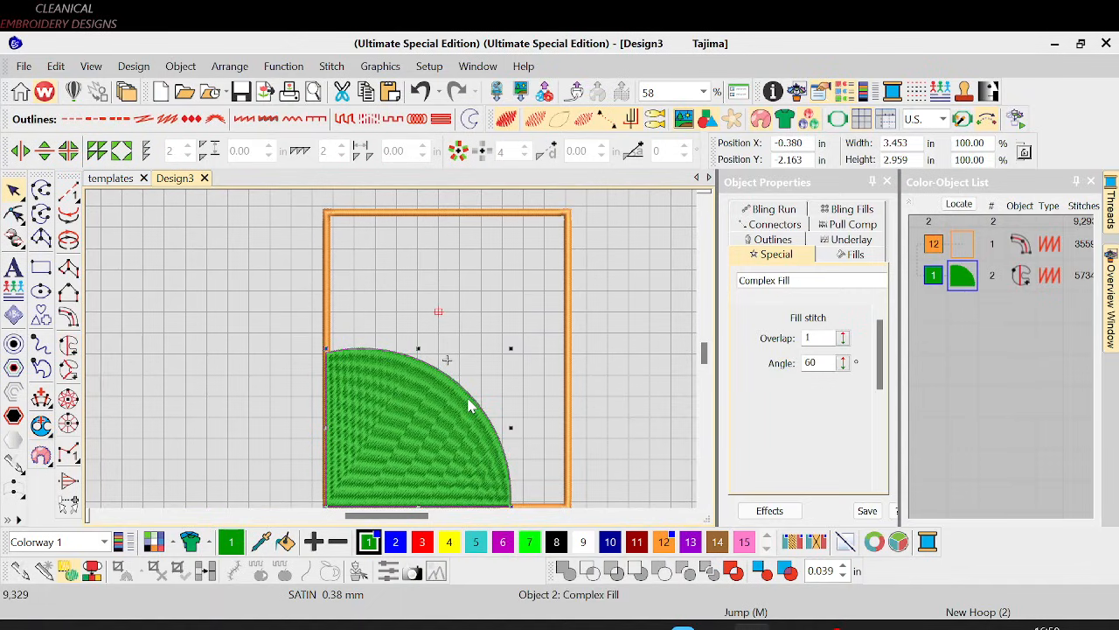
Step: Reshape the green quarter circle by its boundary points, enlarging it to about 3.77 by 3.49 in with an even outer curve
key(h)
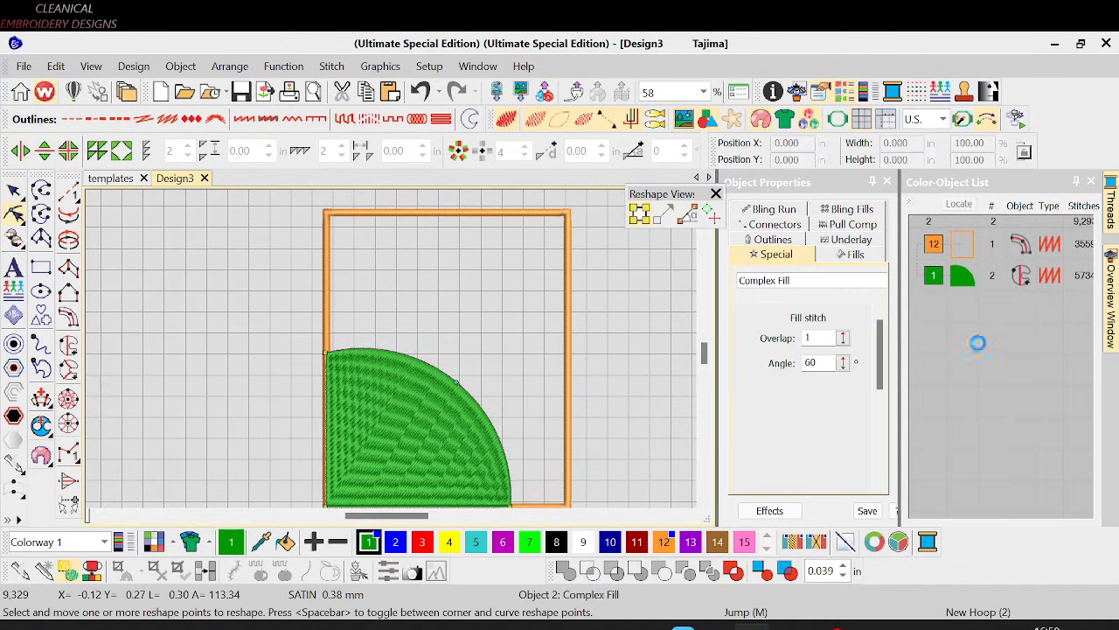
click(971, 279)
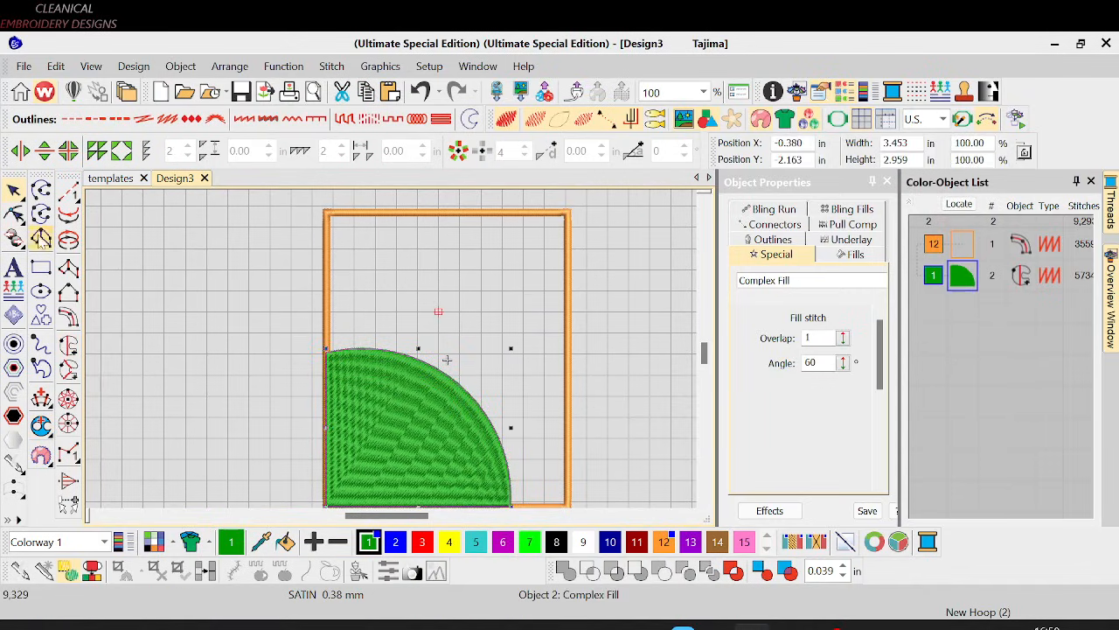
click(12, 219)
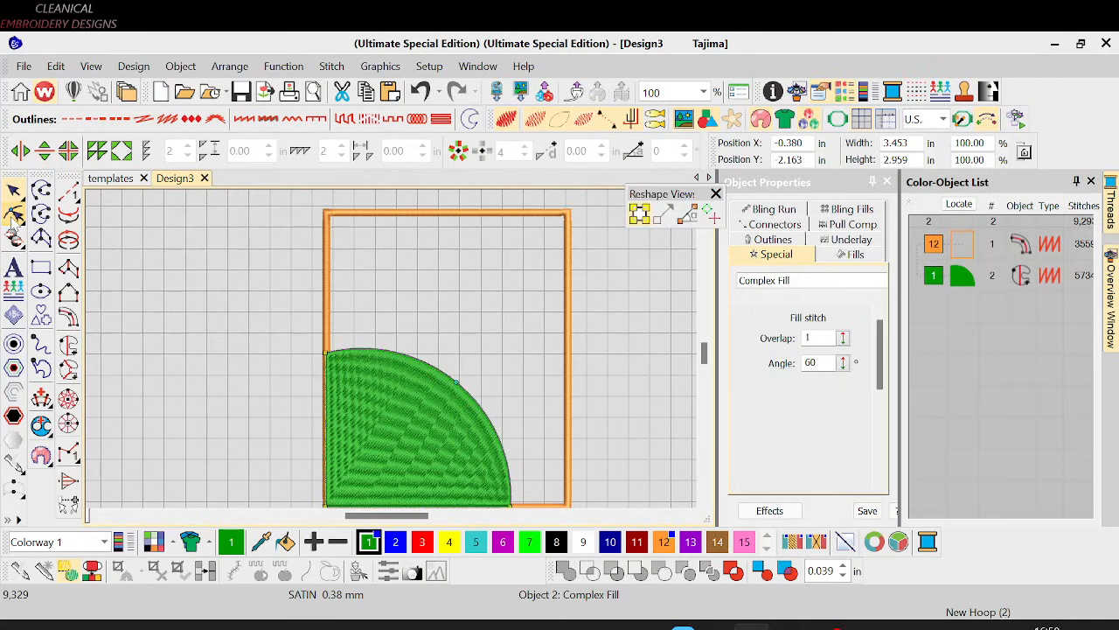
drag(458, 382, 469, 368)
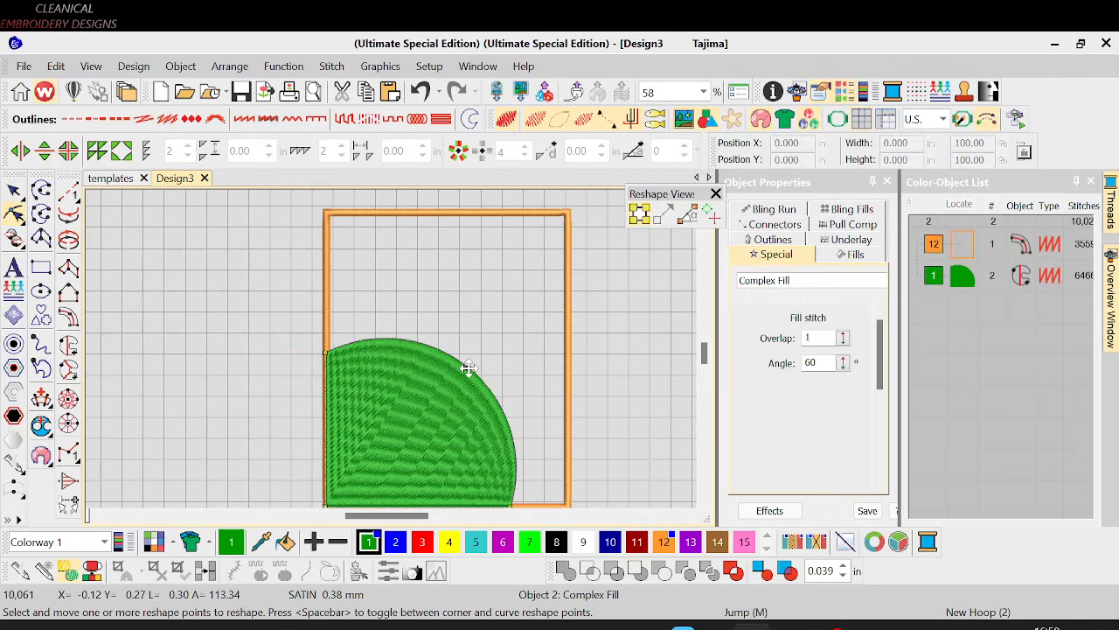
drag(327, 353, 325, 327)
drag(467, 365, 473, 366)
scroll(473, 366, down, 2)
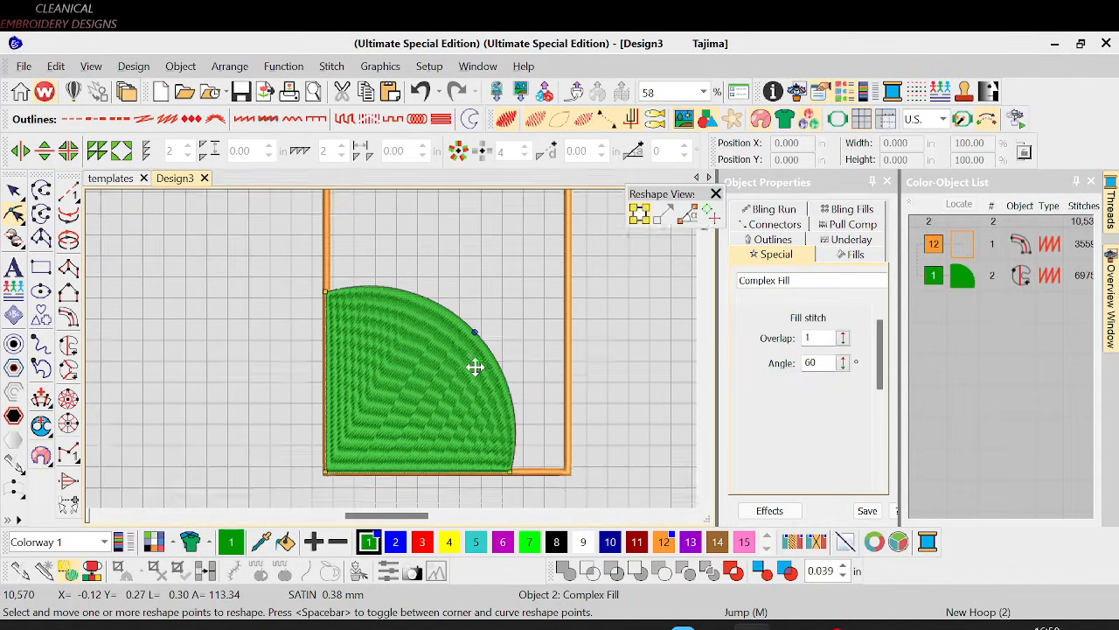
drag(514, 462, 524, 462)
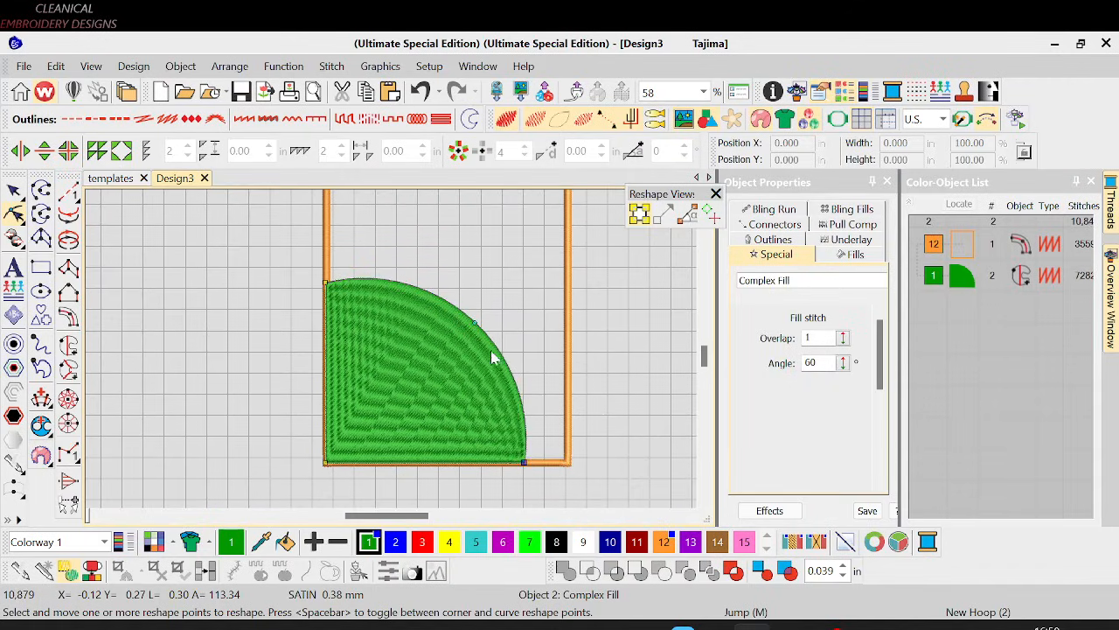
click(473, 319)
scroll(514, 319, up, 4)
scroll(516, 324, down, 1)
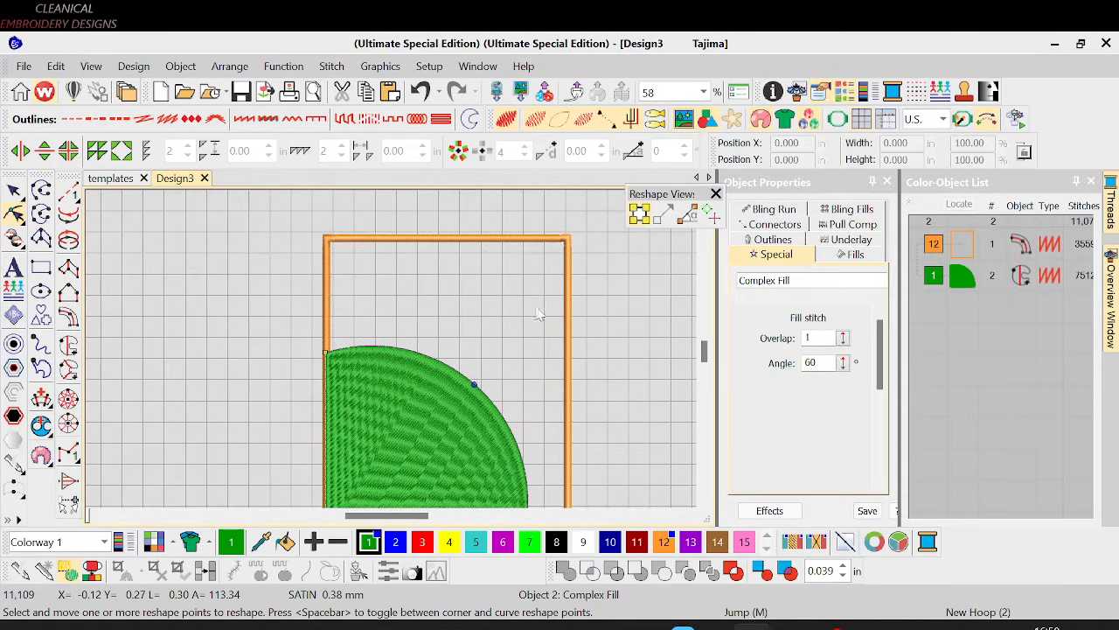
key(Escape)
Step: Duplicate the quarter circle over the border's upper-right area and mirror the copy vertically and horizontally
click(962, 276)
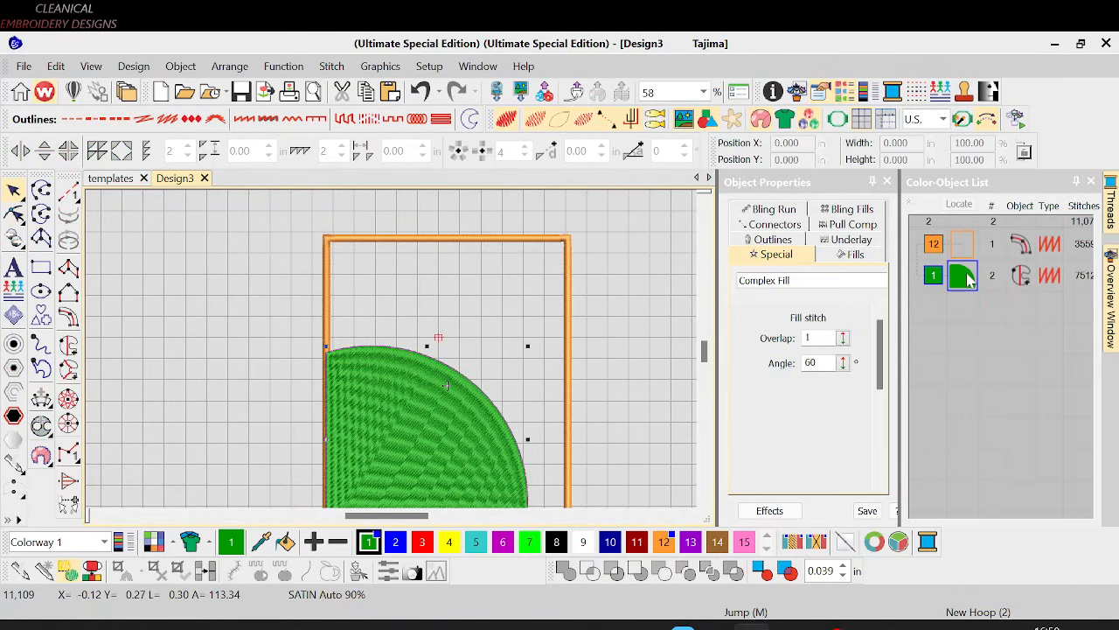
key(ctrl+d)
drag(475, 421, 621, 236)
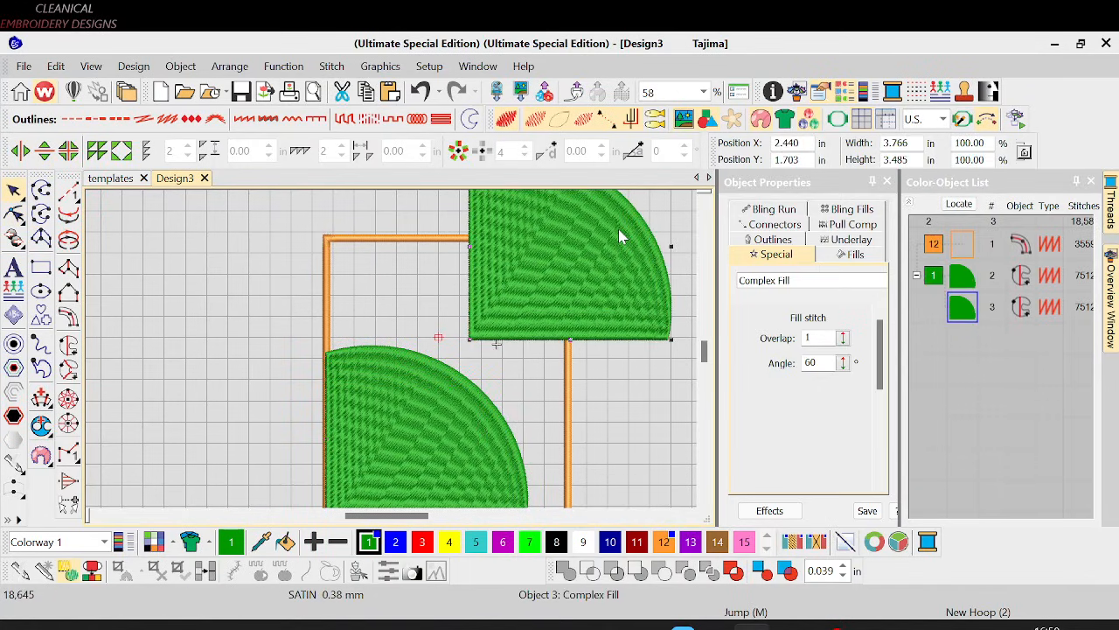
key(v)
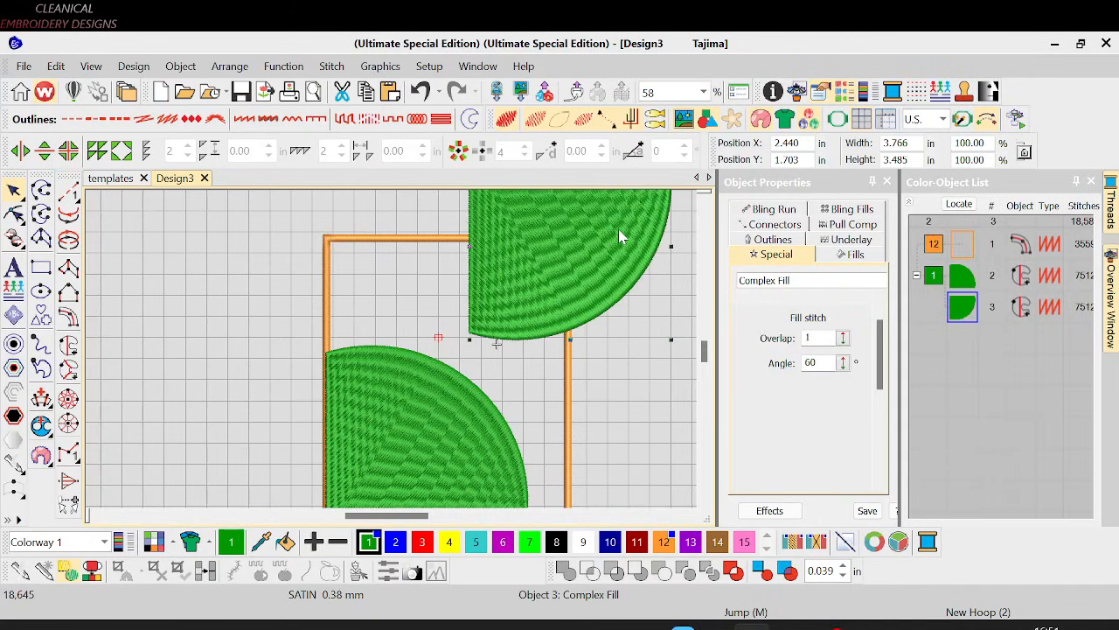
scroll(619, 236, up, 3)
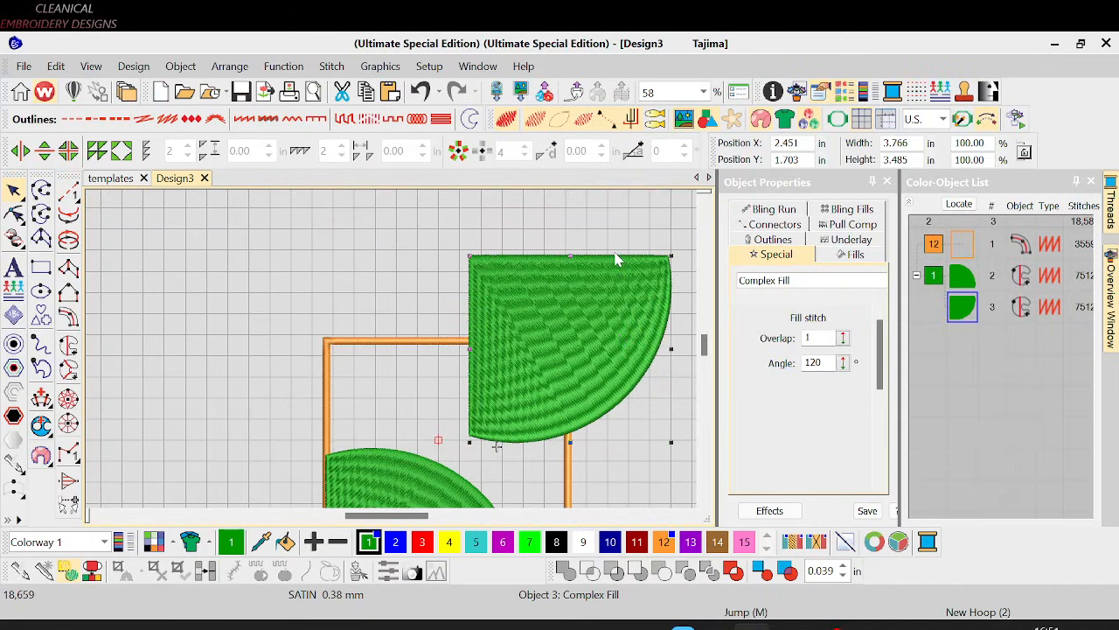
key(h)
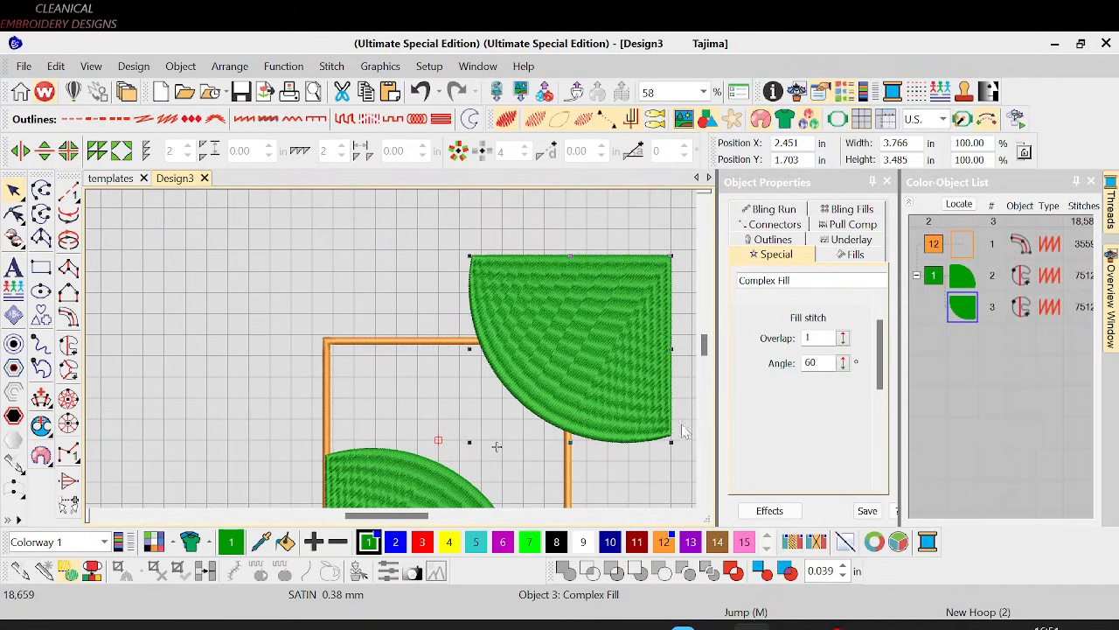
Step: Scale the mirrored copy down to about 1.37 by 1.27 in and fit it into the border's upper-right corner
drag(671, 443, 551, 387)
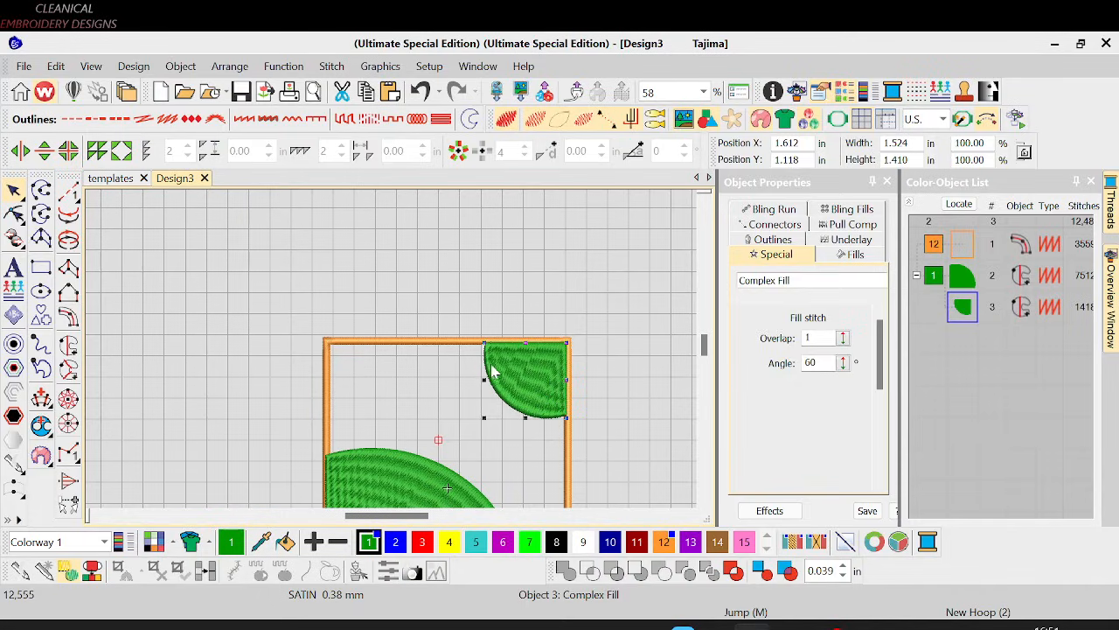
drag(486, 423, 492, 409)
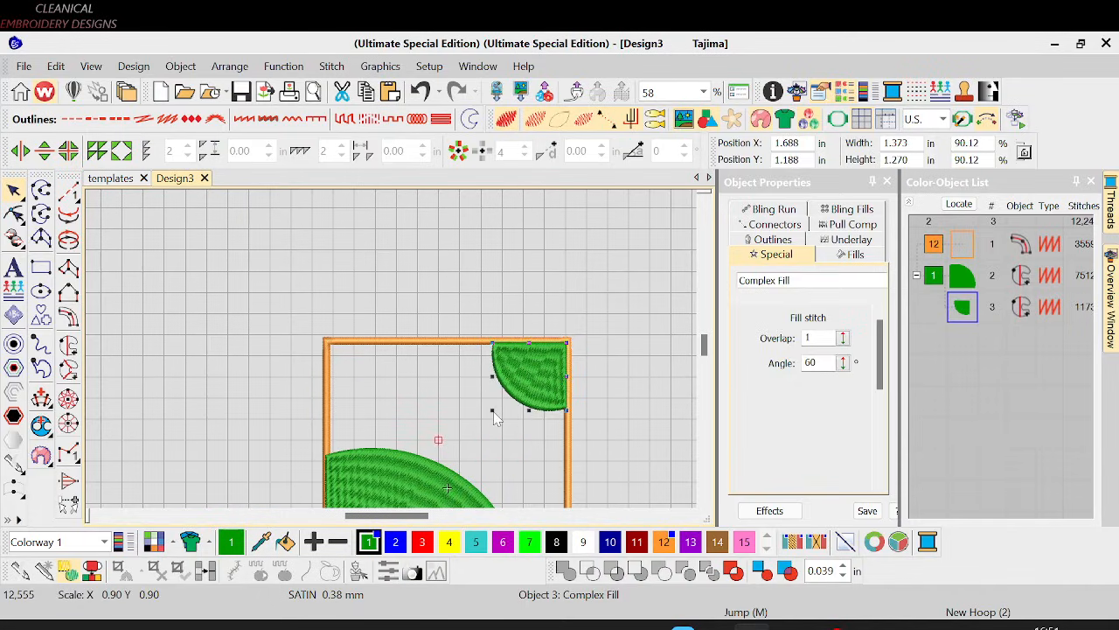
key(shift+z)
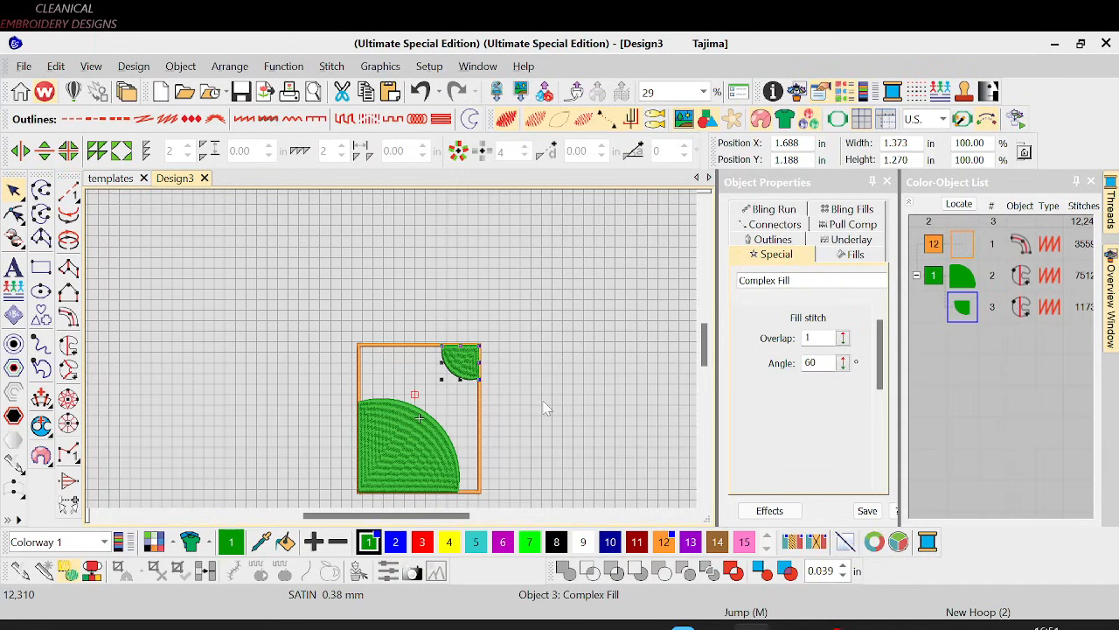
Step: Reorder the stitching sequence so that both green quarter circles sew before the orange satin border
scroll(546, 409, down, 1)
key(z)
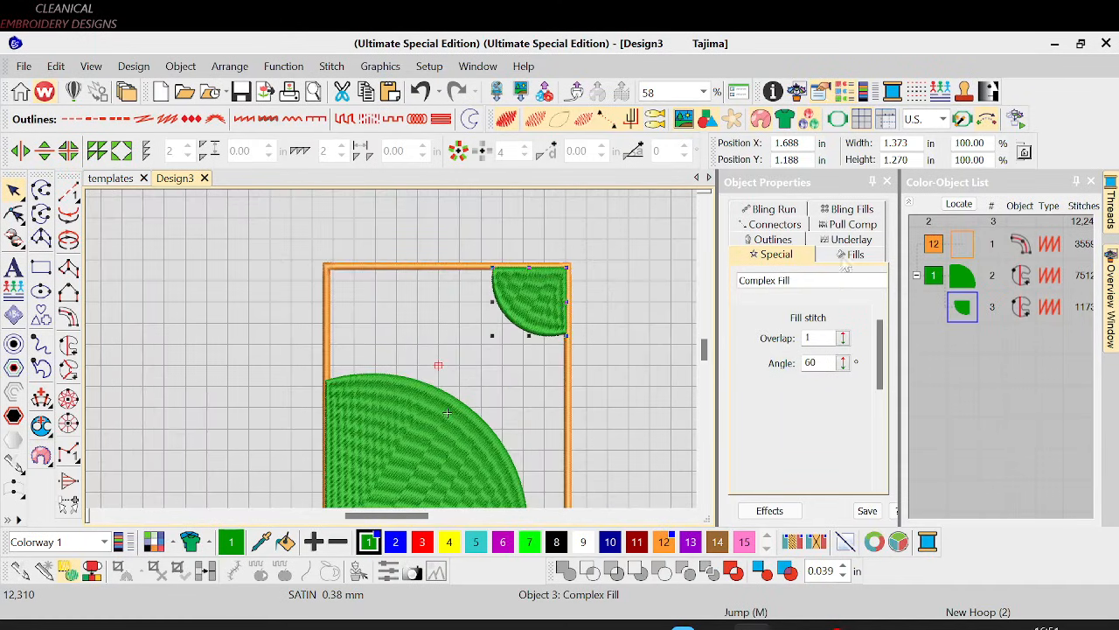
click(934, 276)
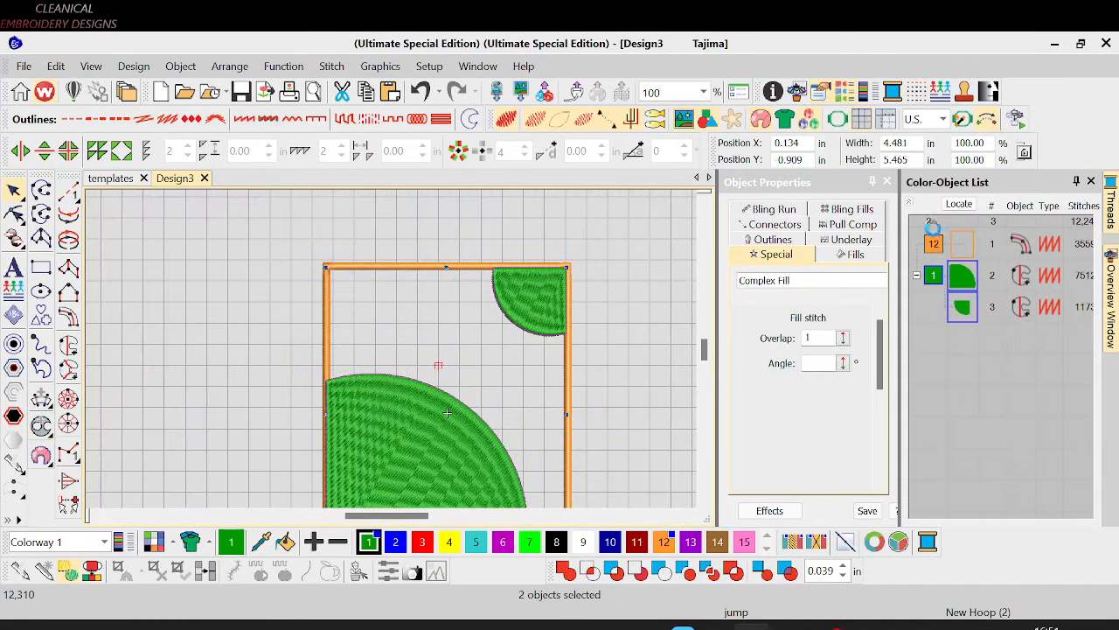
drag(934, 231, 933, 229)
click(622, 246)
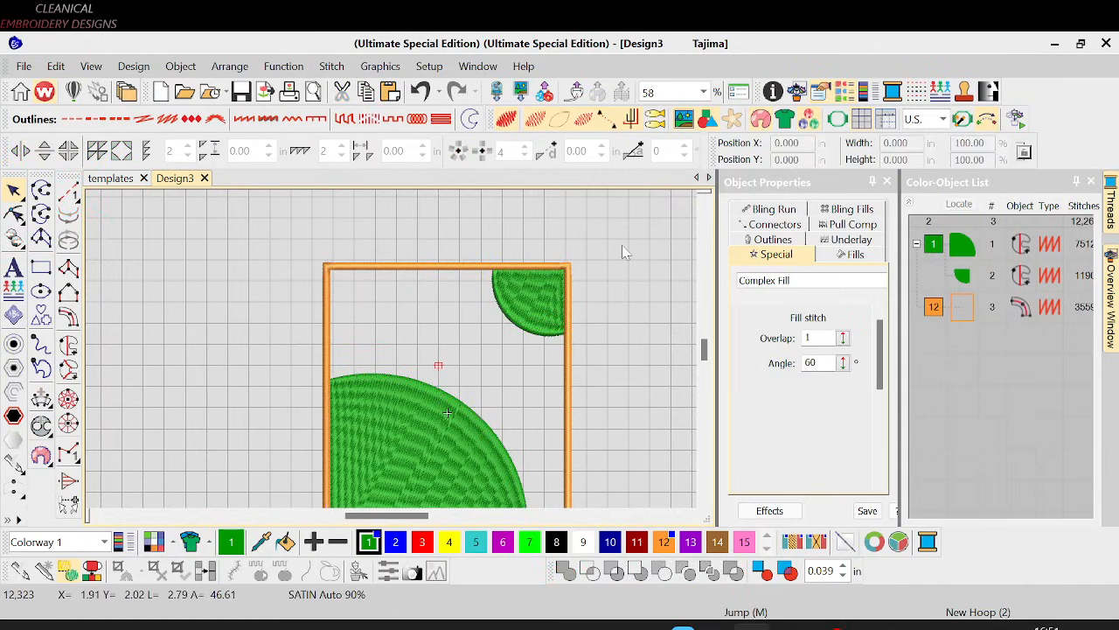
key(shift+z)
key(ctrl+s)
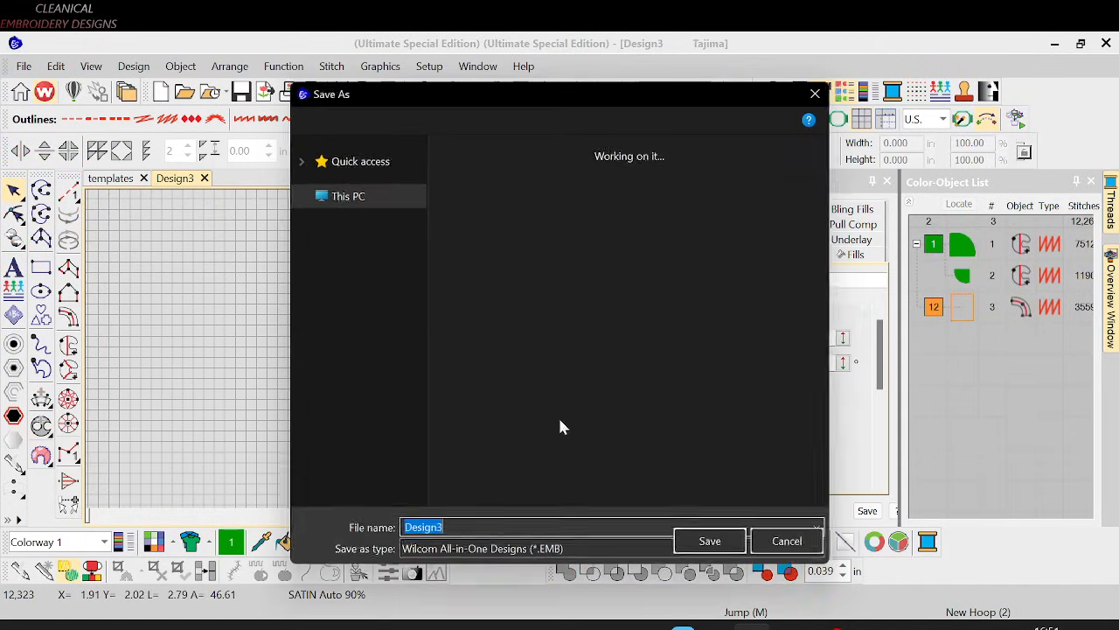
click(781, 473)
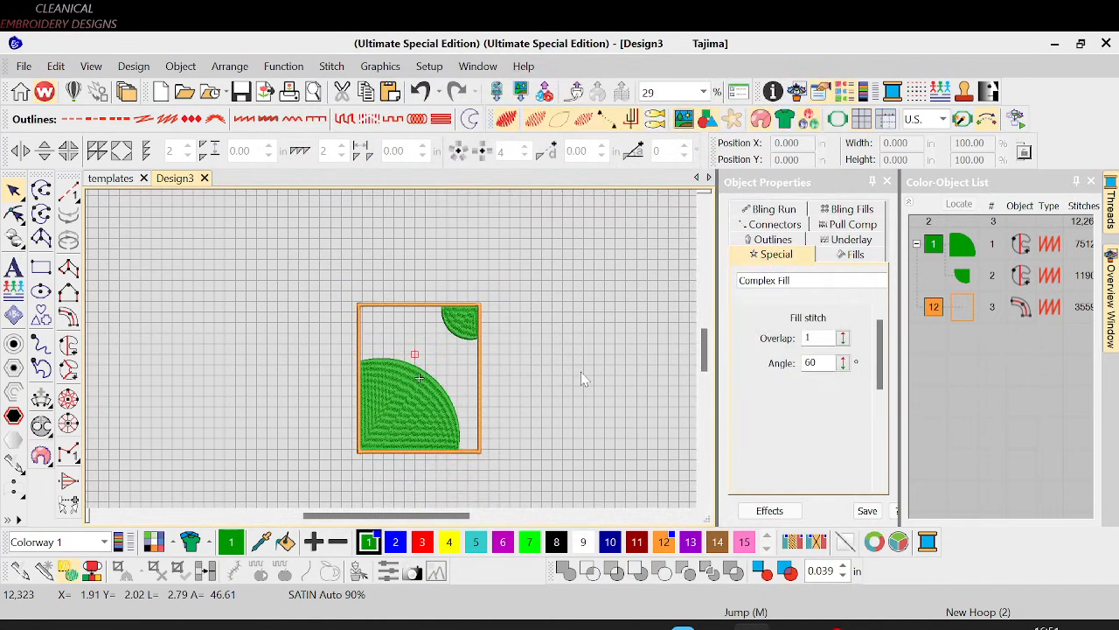
key(z)
key(shift+z)
Step: Change the fill type of the large lower-left quarter circle to Motif Fill with the Kite01 motif
key(z)
key(0)
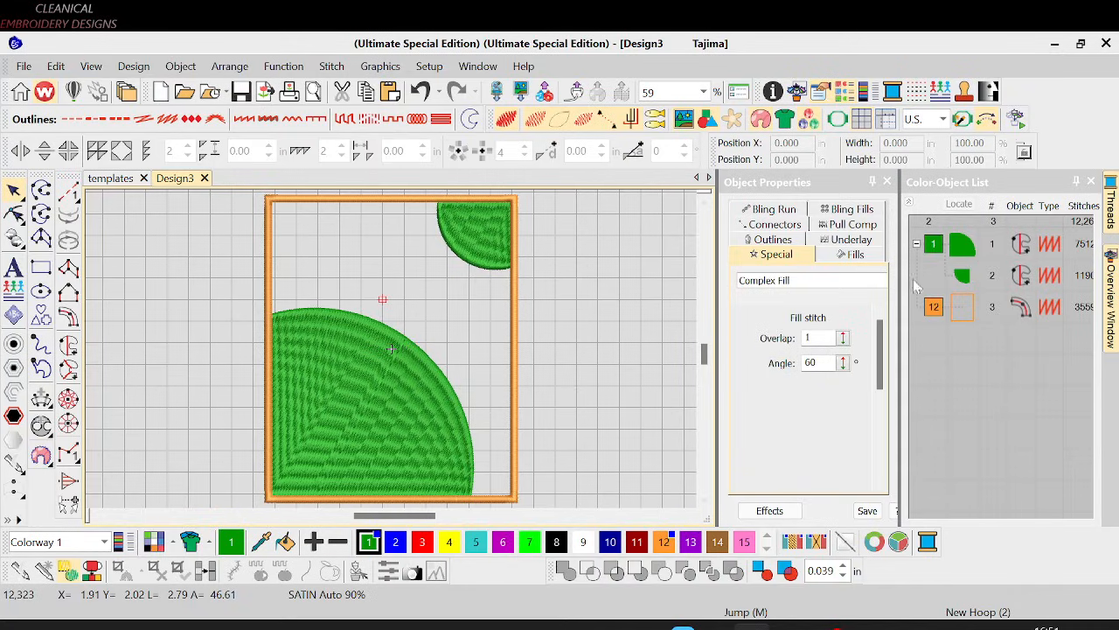
click(463, 430)
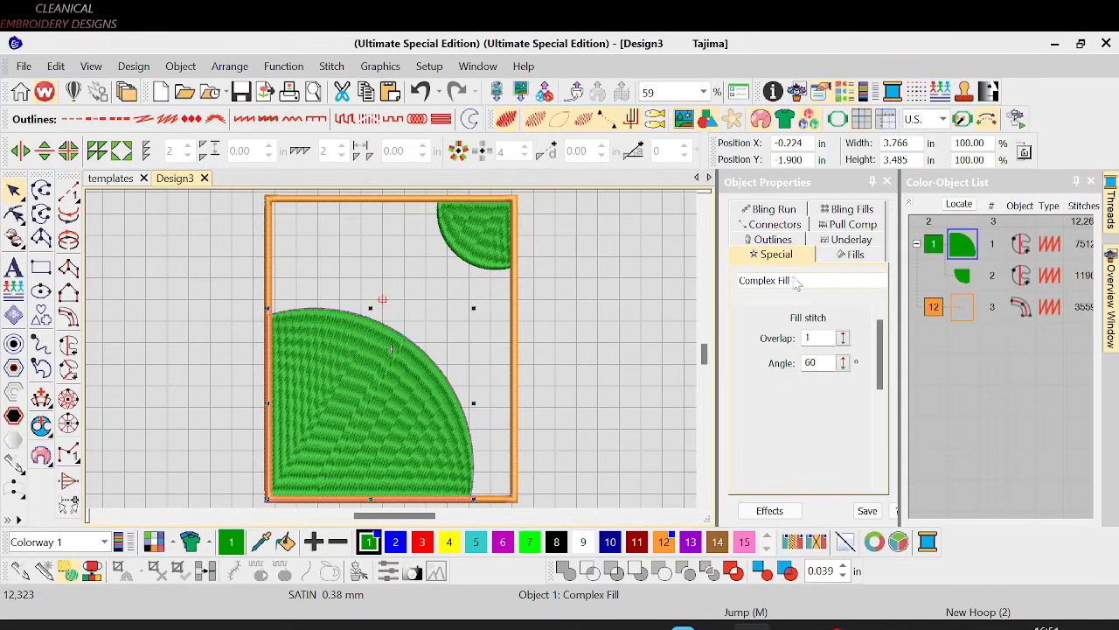
click(844, 255)
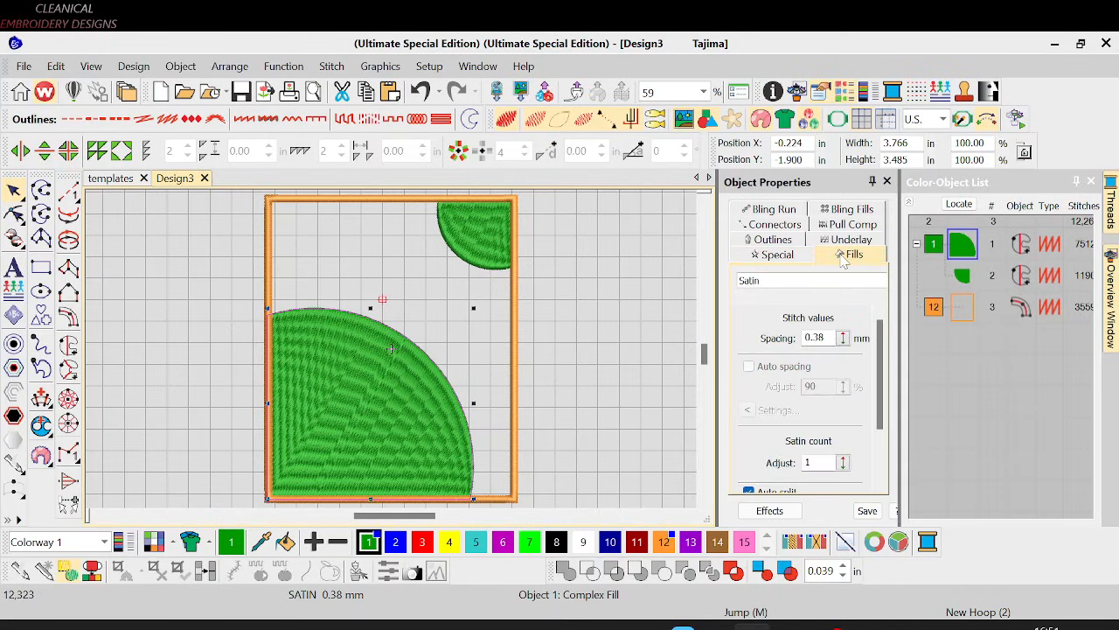
click(1000, 376)
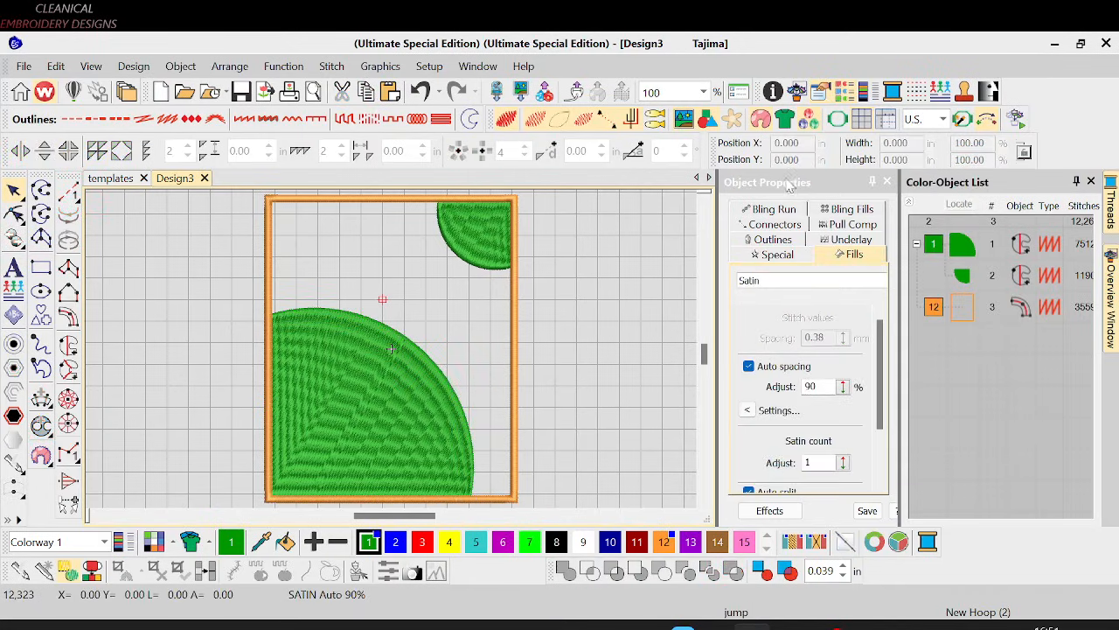
click(960, 251)
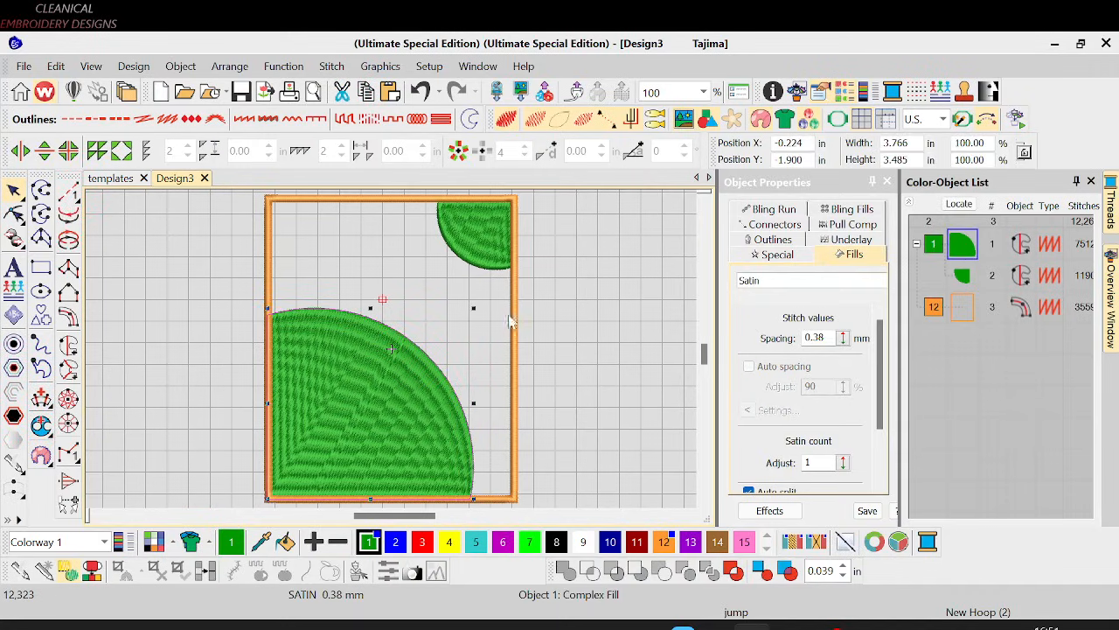
right_click(453, 348)
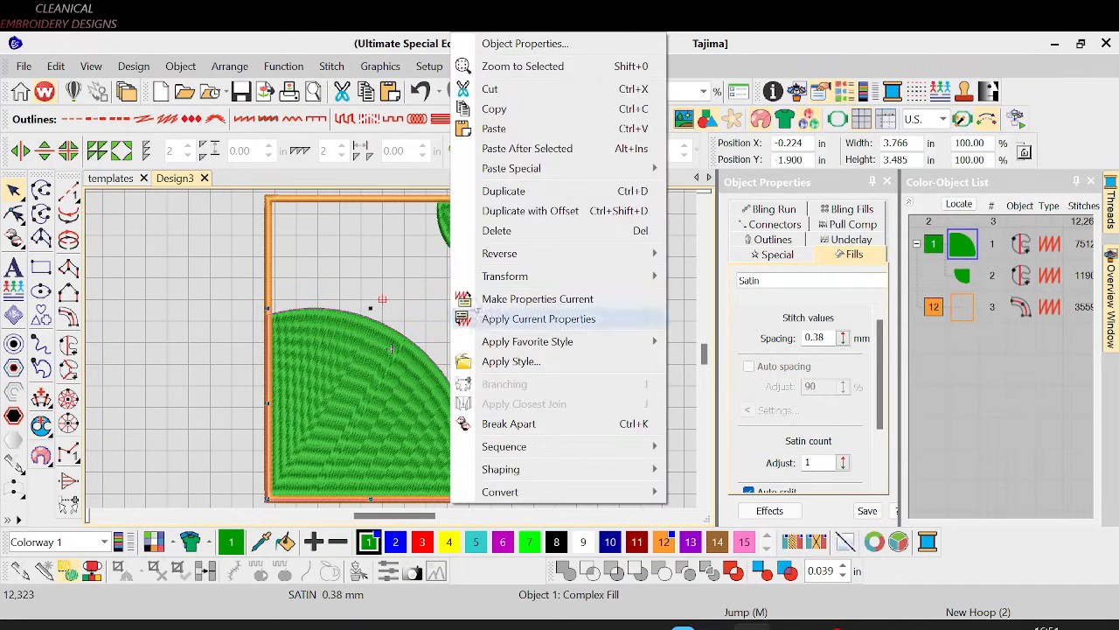
click(866, 263)
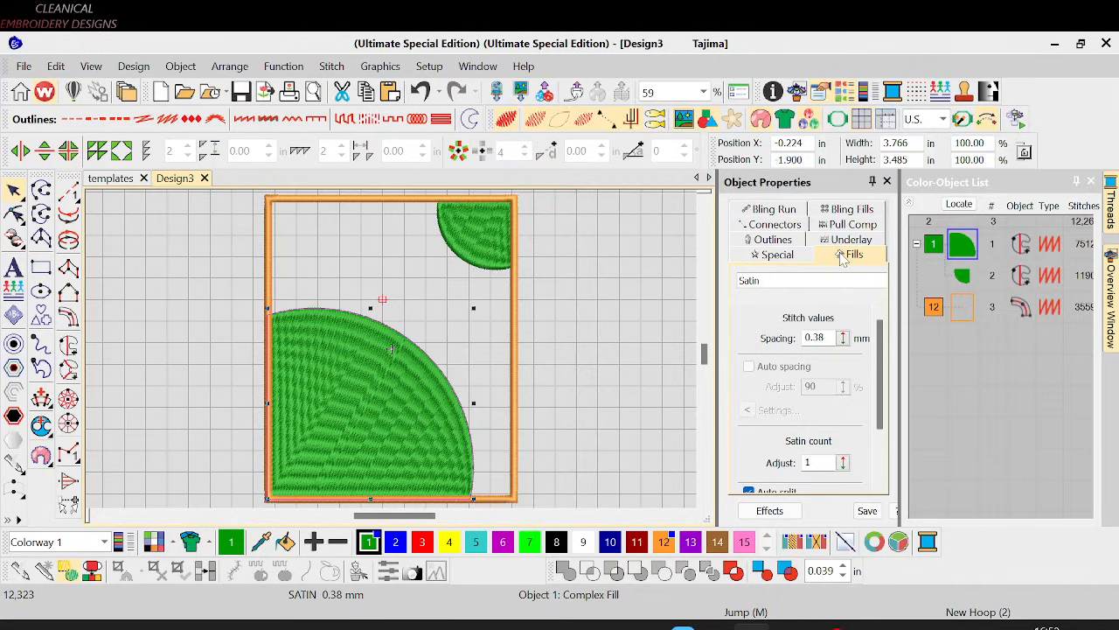
click(874, 282)
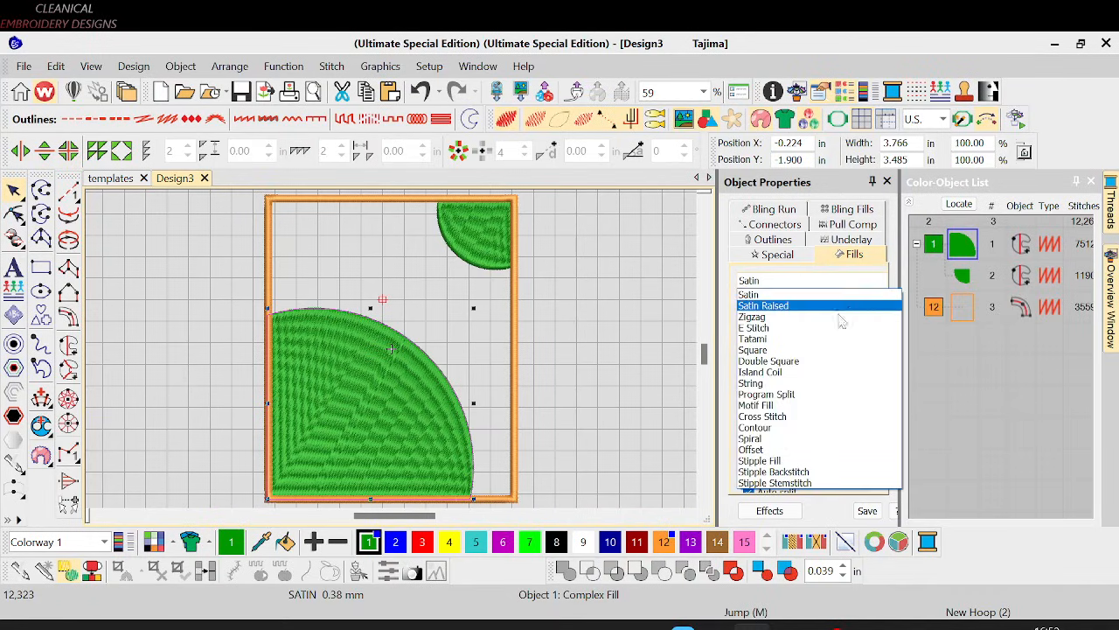
click(773, 405)
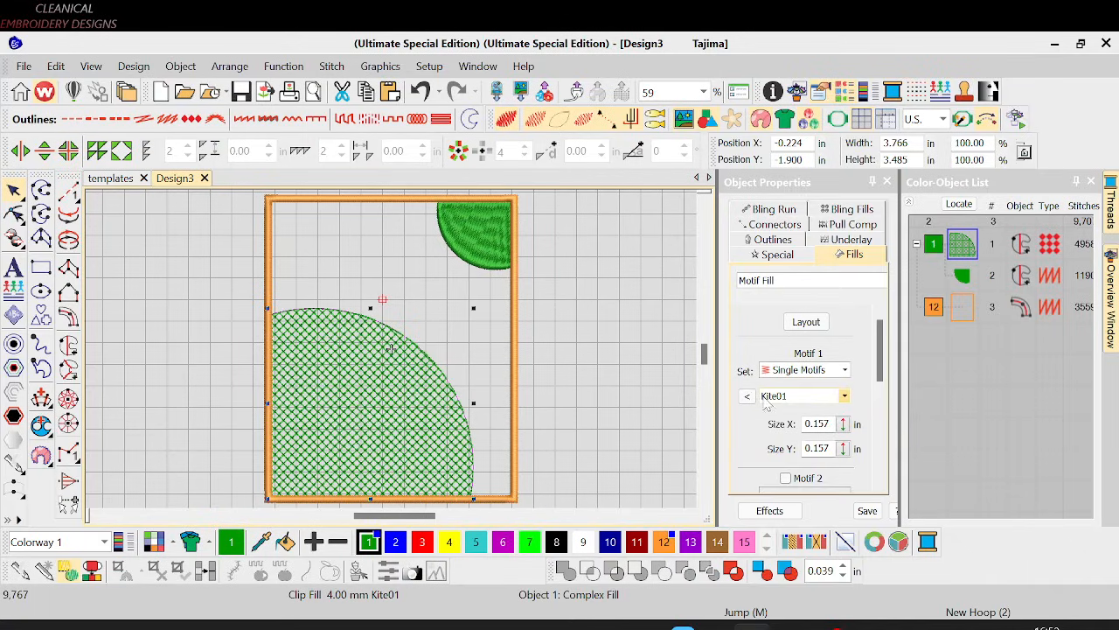
Step: Apply the Globe Out 3D warp effect to the large quarter circle's motif fill
click(770, 511)
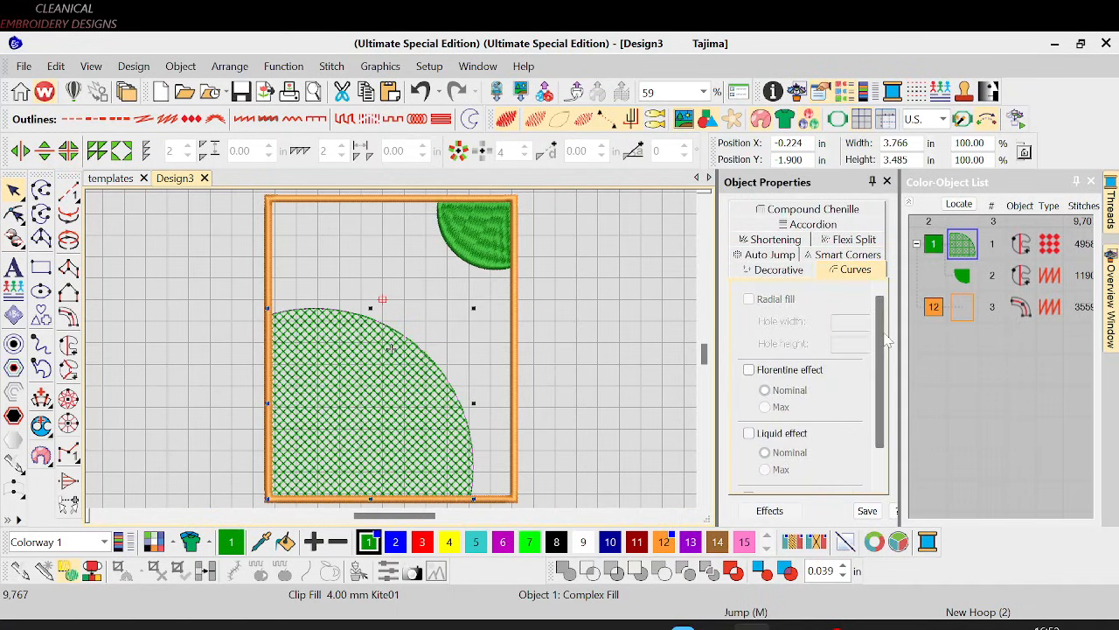
scroll(881, 339, down, 2)
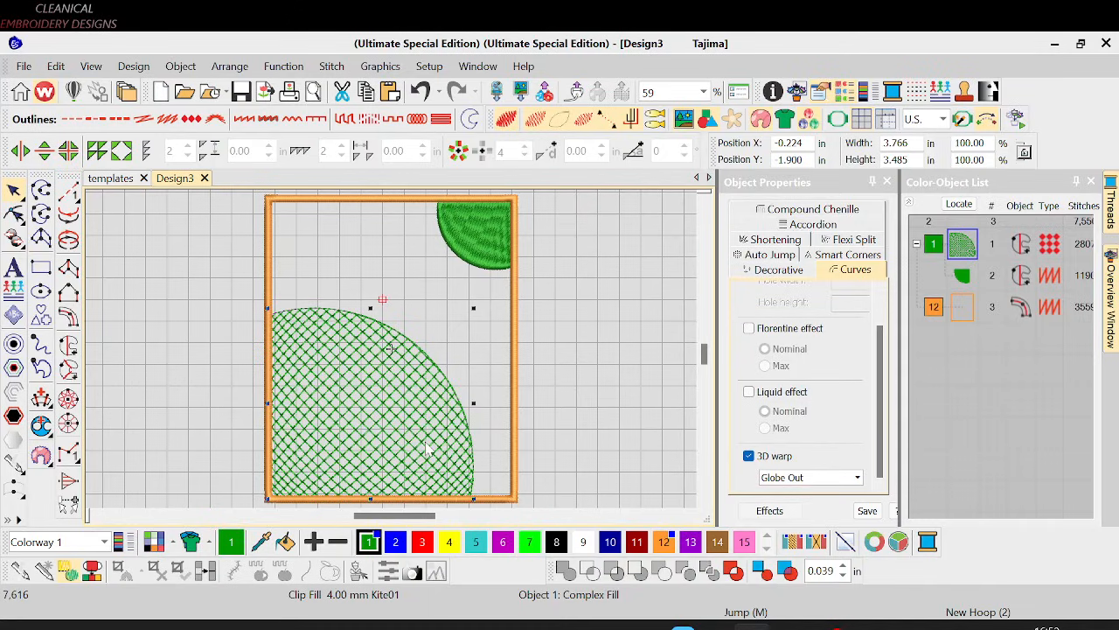
click(749, 456)
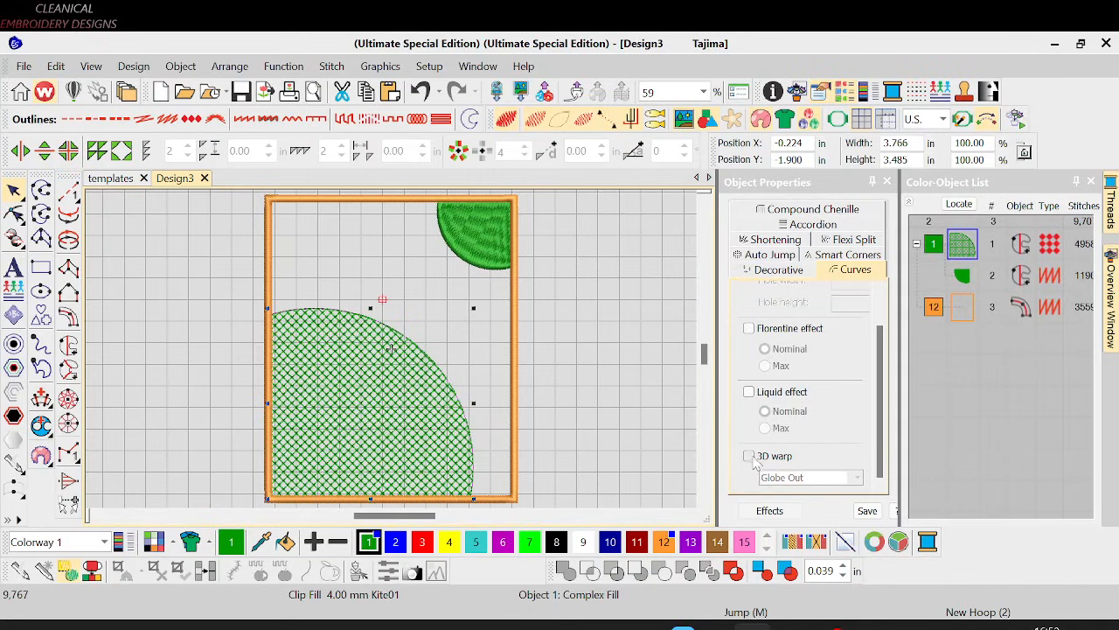
click(749, 455)
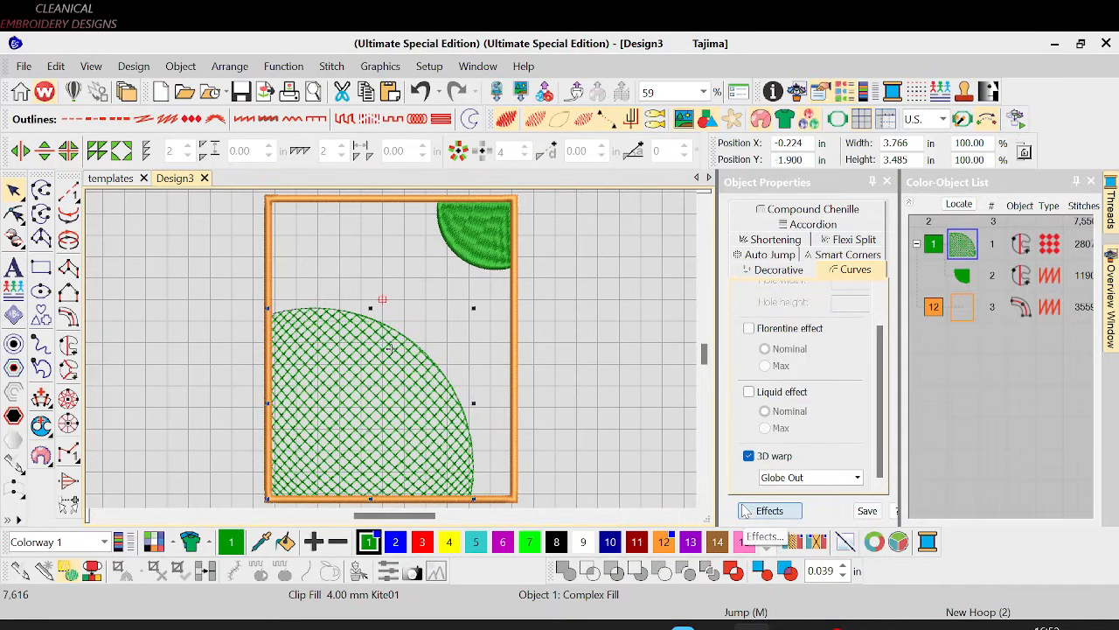
Step: Reshape the large quarter circle's outer curve slightly outward, making the shape about 3.81 by 3.55 in
click(15, 216)
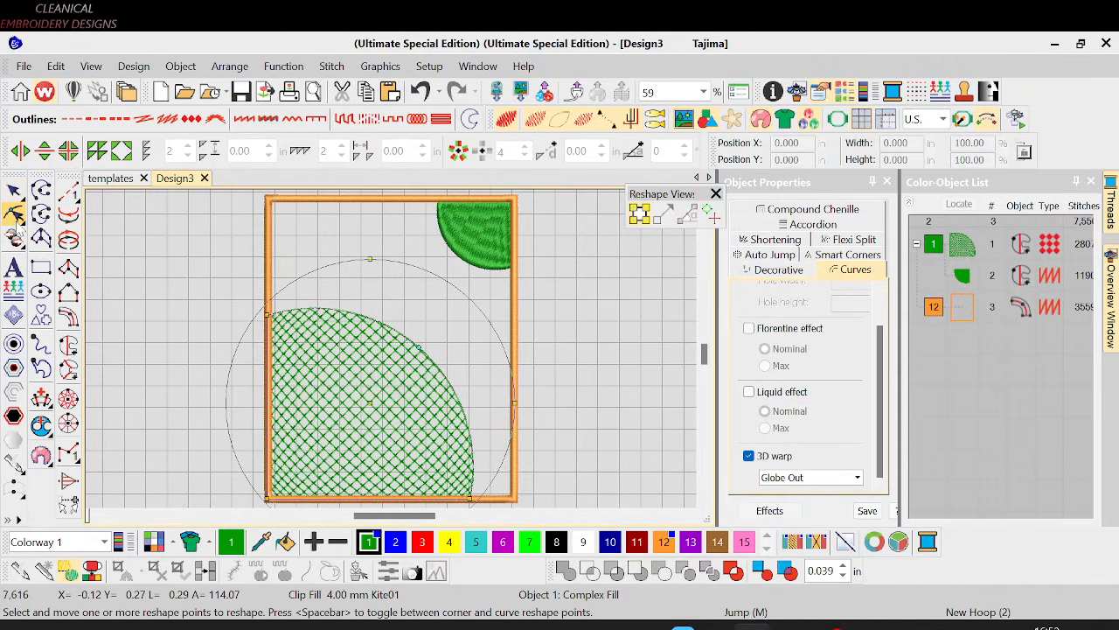
scroll(278, 358, down, 2)
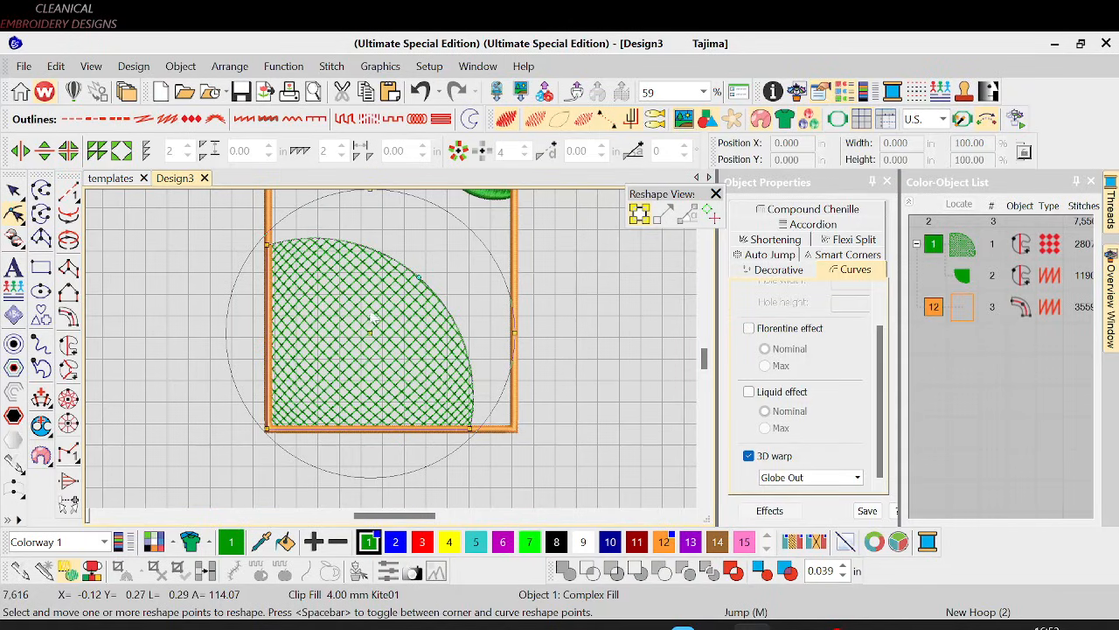
drag(418, 281, 425, 273)
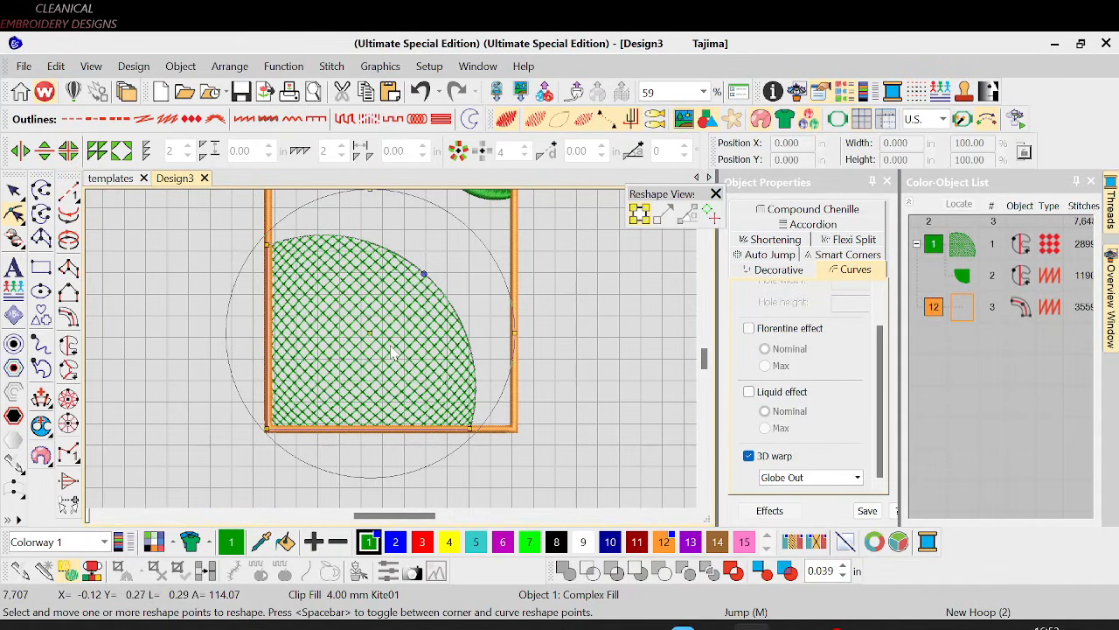
scroll(378, 359, up, 2)
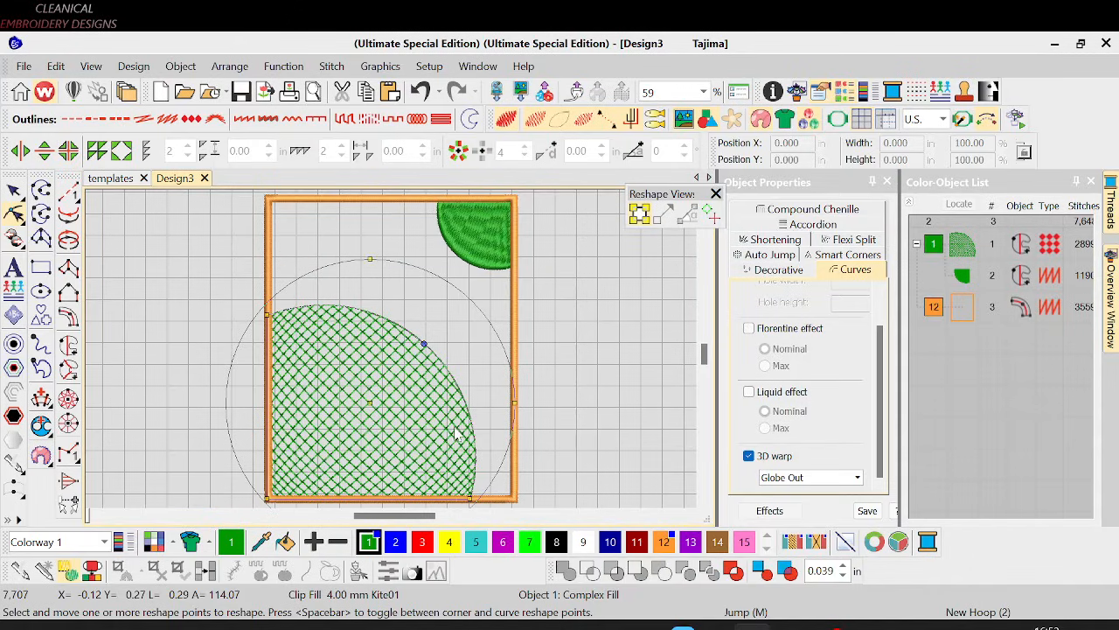
scroll(456, 435, down, 2)
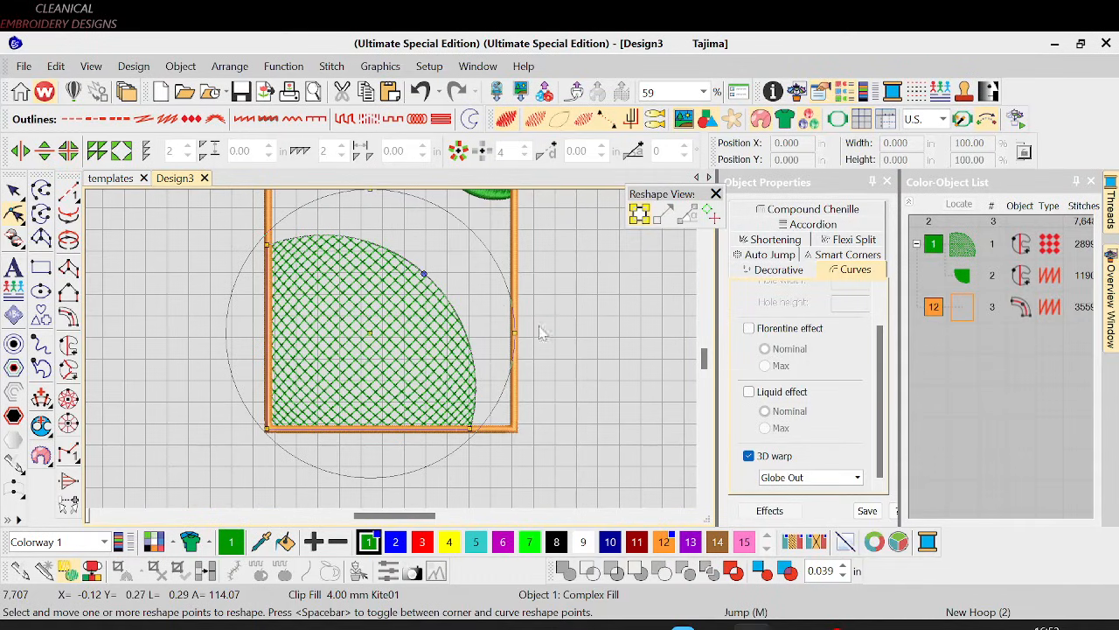
Step: Nudge the centre of the 3D warp guide circle on the large quarter circle and flatten the guide slightly in height
drag(704, 365, 687, 364)
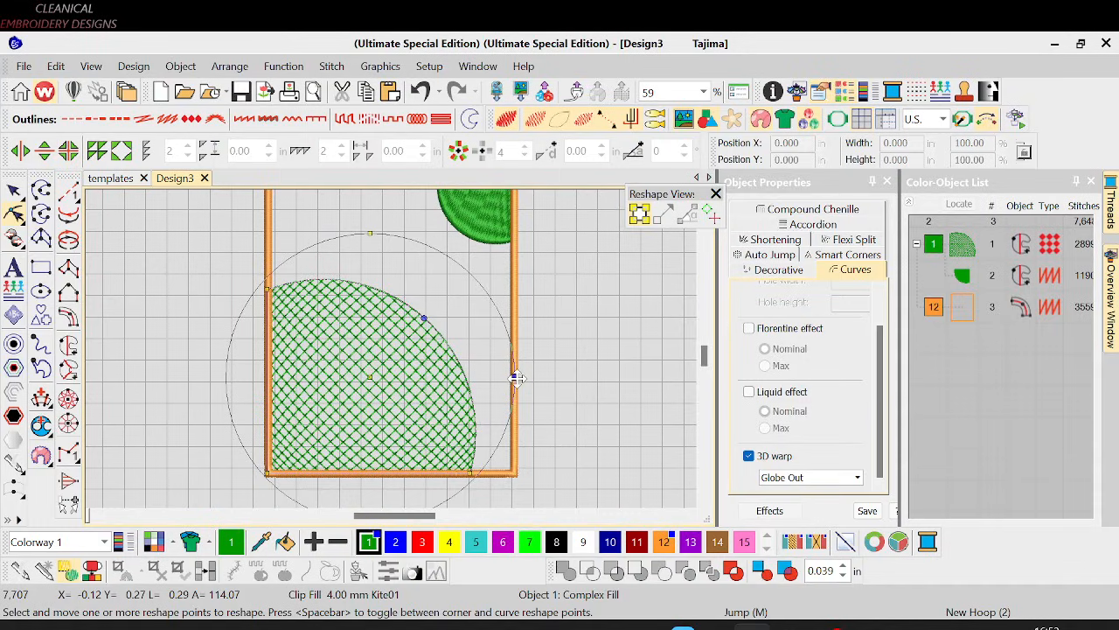
click(370, 235)
mouse_move(370, 376)
mouse_down()
mouse_move(357, 374)
mouse_move(368, 375)
mouse_up()
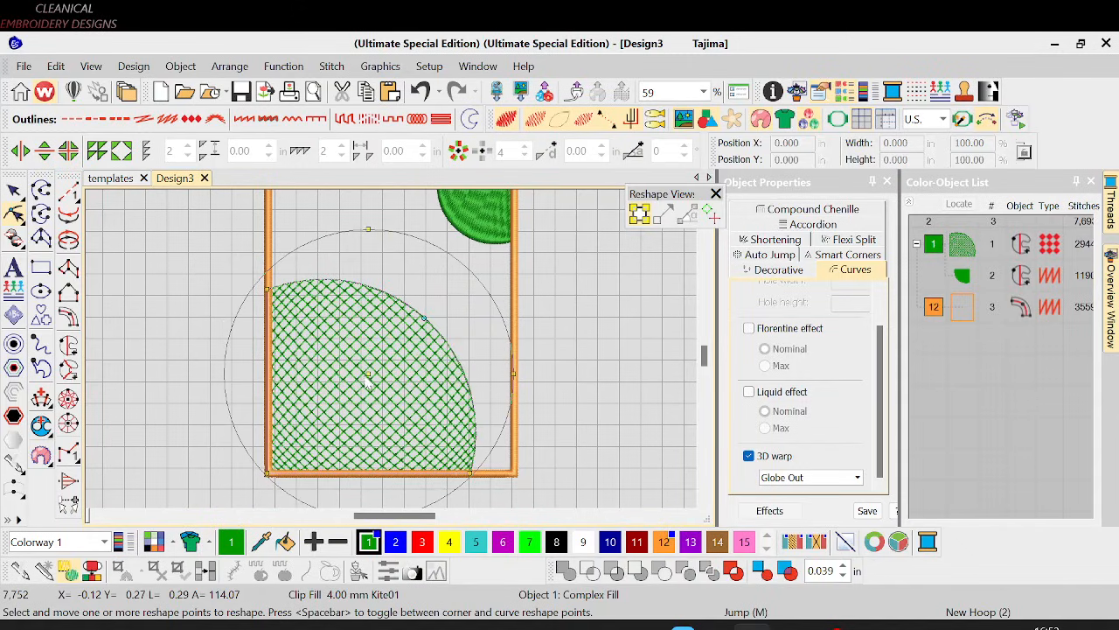
mouse_move(513, 375)
mouse_down()
mouse_move(467, 379)
mouse_move(512, 378)
mouse_up()
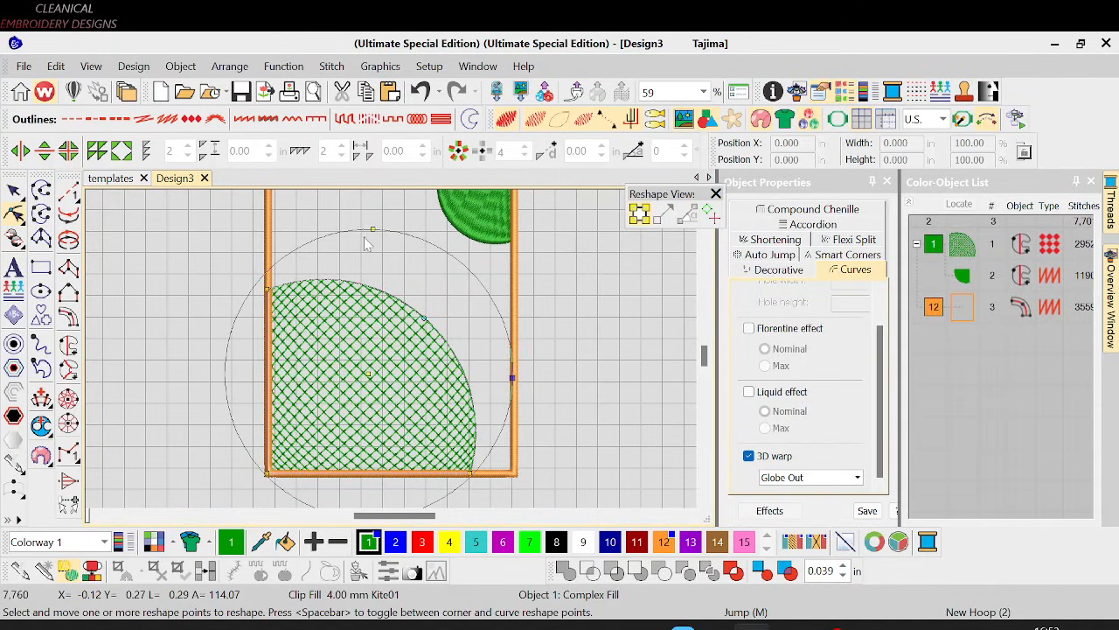
drag(373, 230, 373, 247)
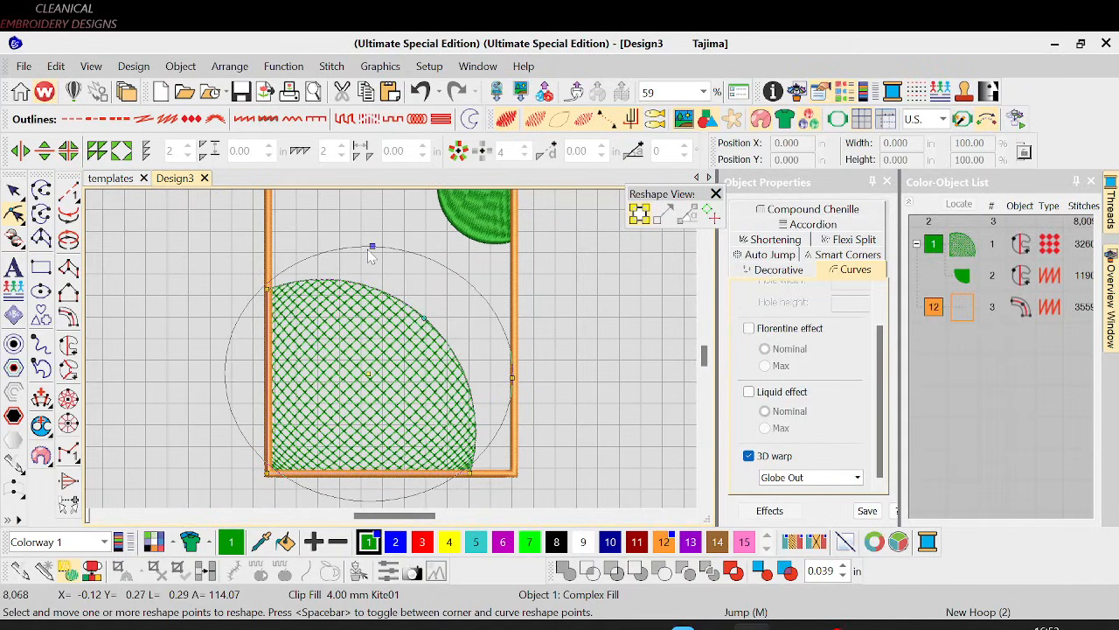
click(979, 425)
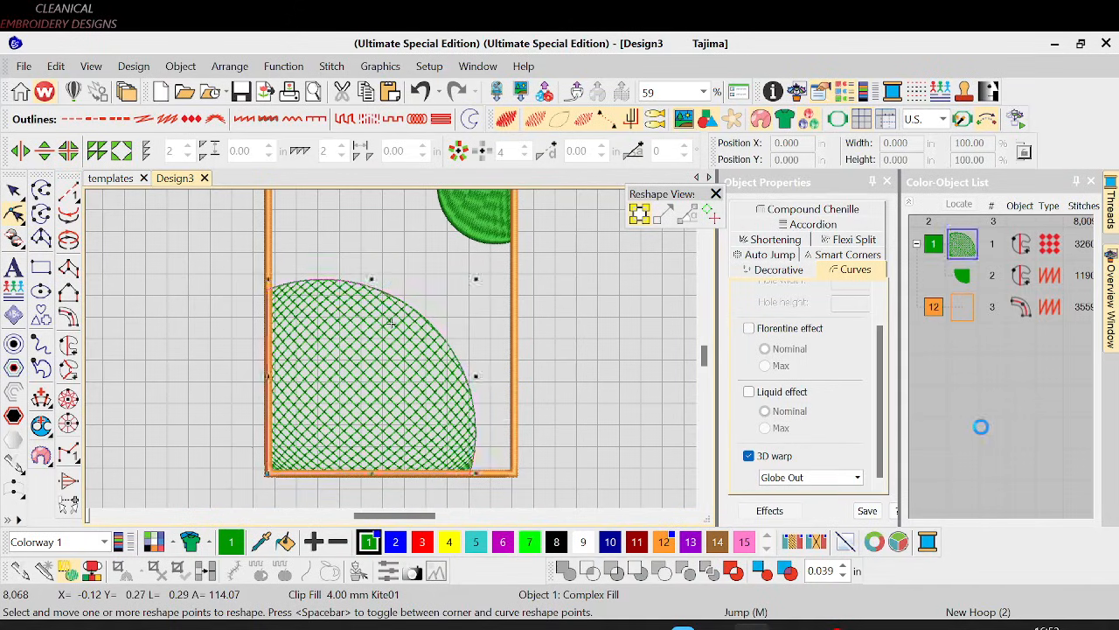
click(963, 250)
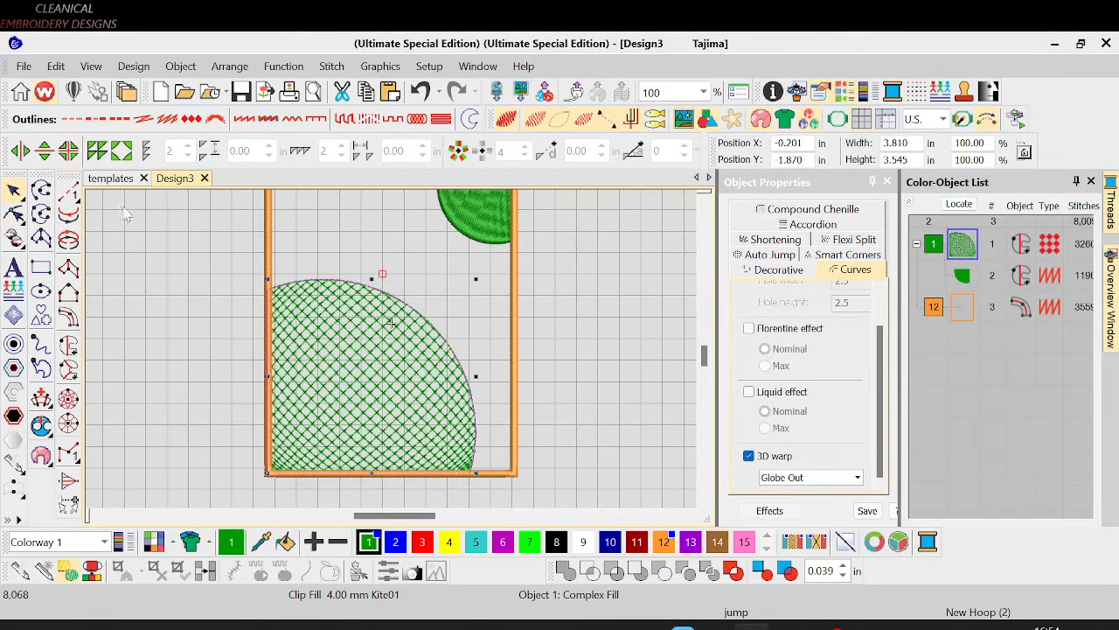
Step: Narrow the 3D warp guide into an upright ellipse slightly narrower than the large quarter circle
click(14, 213)
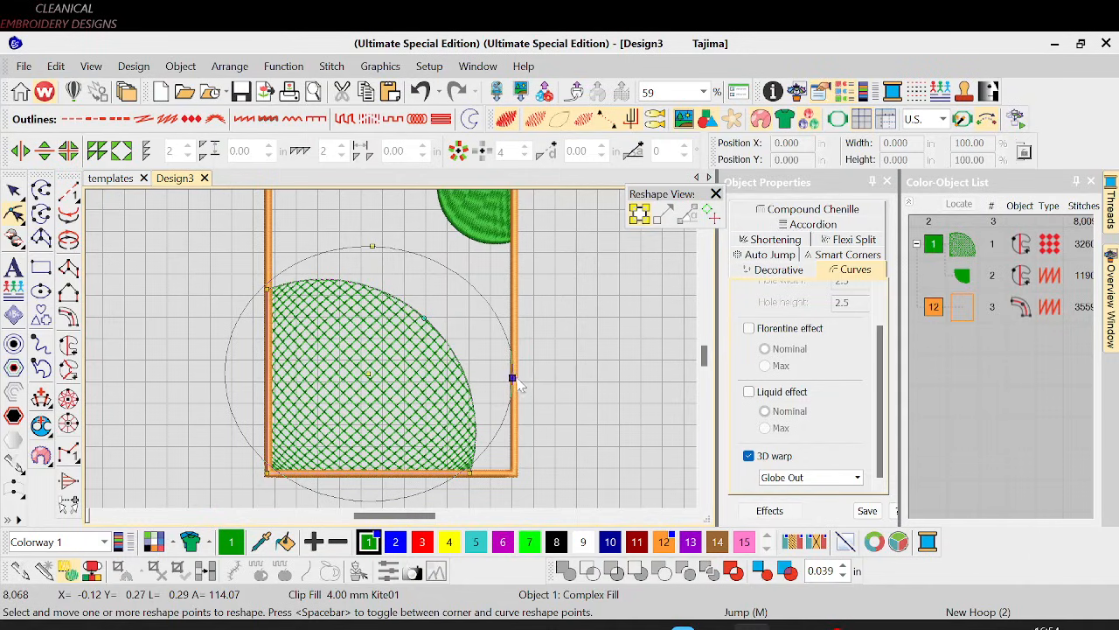
drag(512, 378, 478, 378)
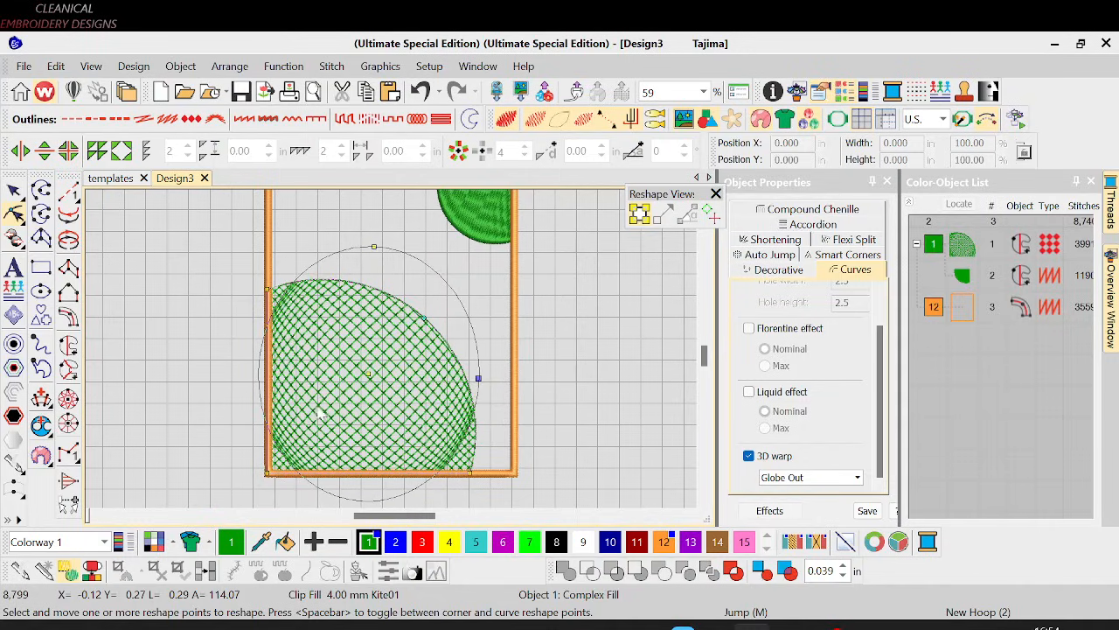
drag(478, 378, 465, 378)
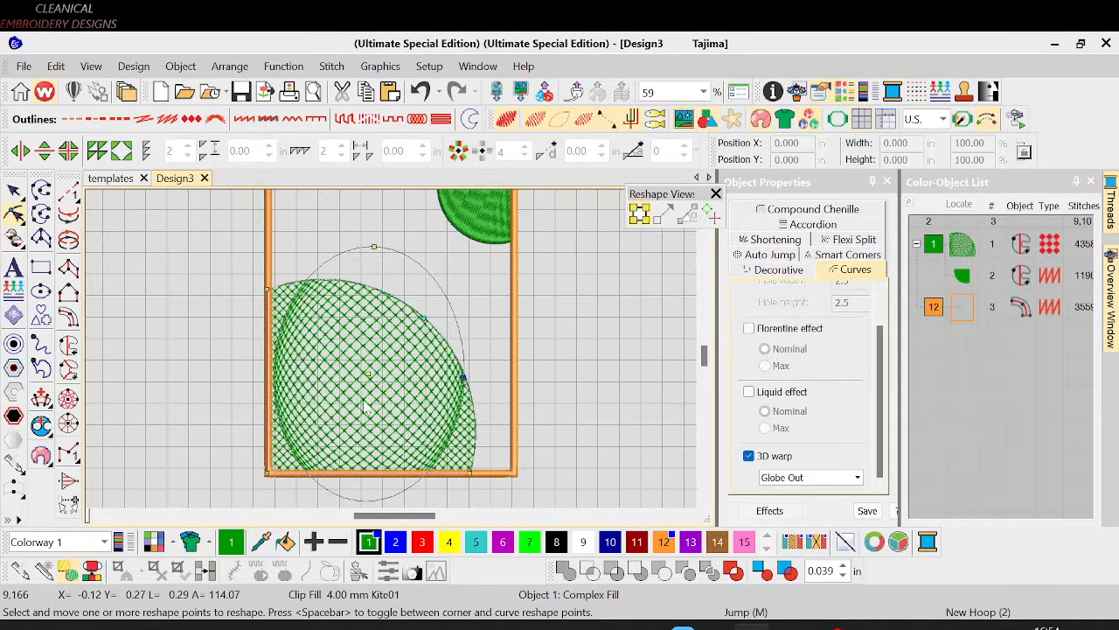
Step: Check the pocket design in the reference TikTok video and shift the warp guide's centre toward the border's left side
key(alt+Tab)
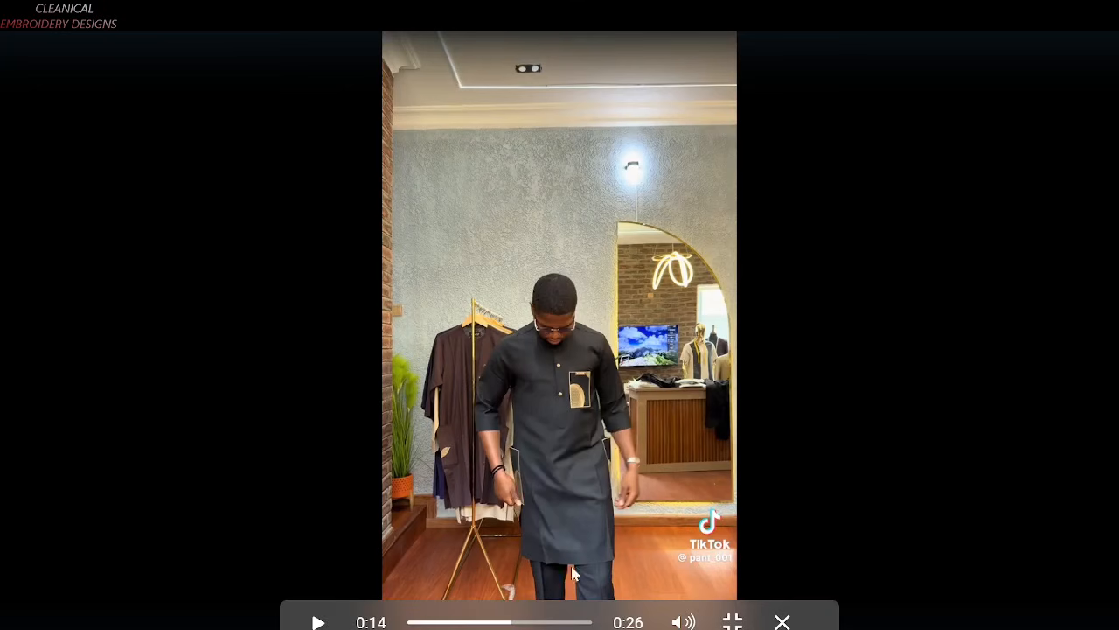
drag(531, 621, 481, 622)
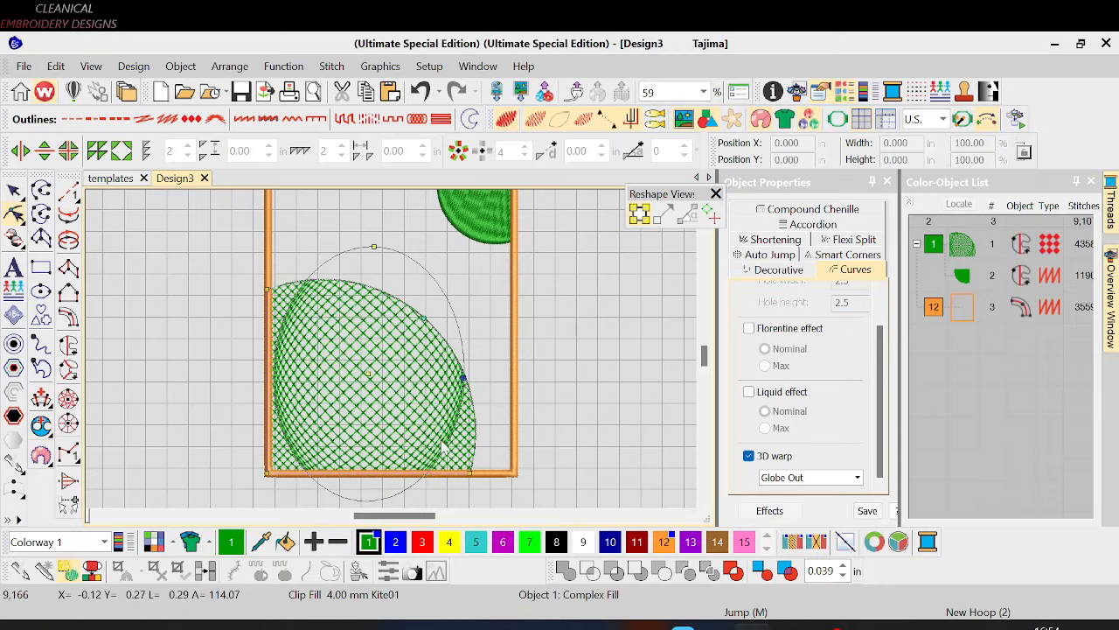
drag(369, 375, 339, 379)
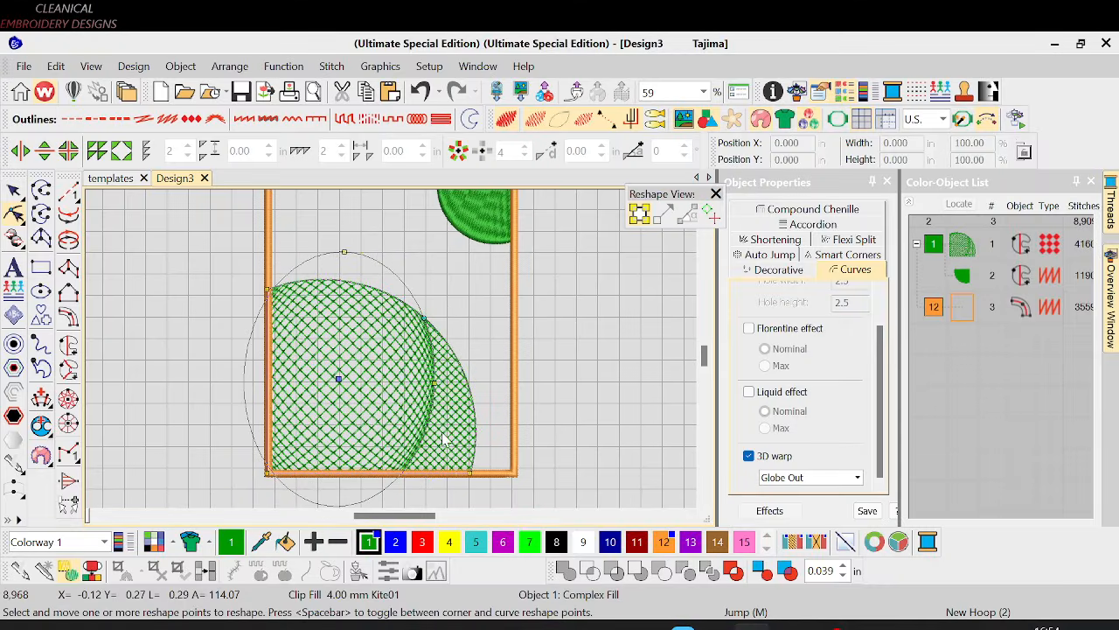
Step: Shorten the large quarter circle's 3D warp guide, shift its centre down toward the left border, and widen it slightly beyond a circle
drag(344, 252, 342, 300)
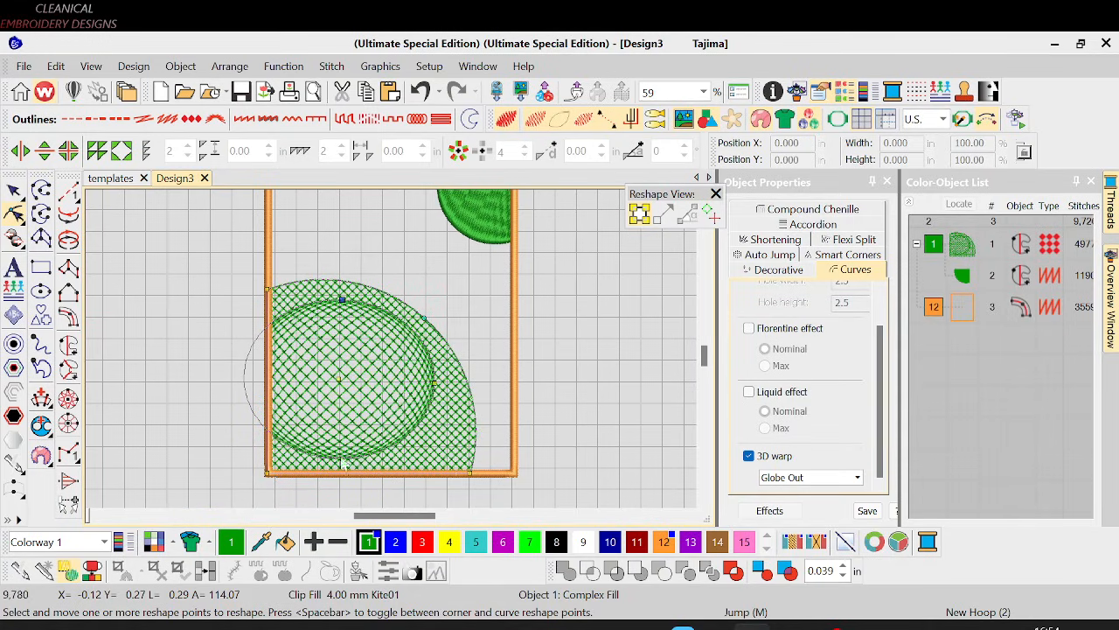
drag(337, 381, 339, 398)
drag(343, 320, 344, 295)
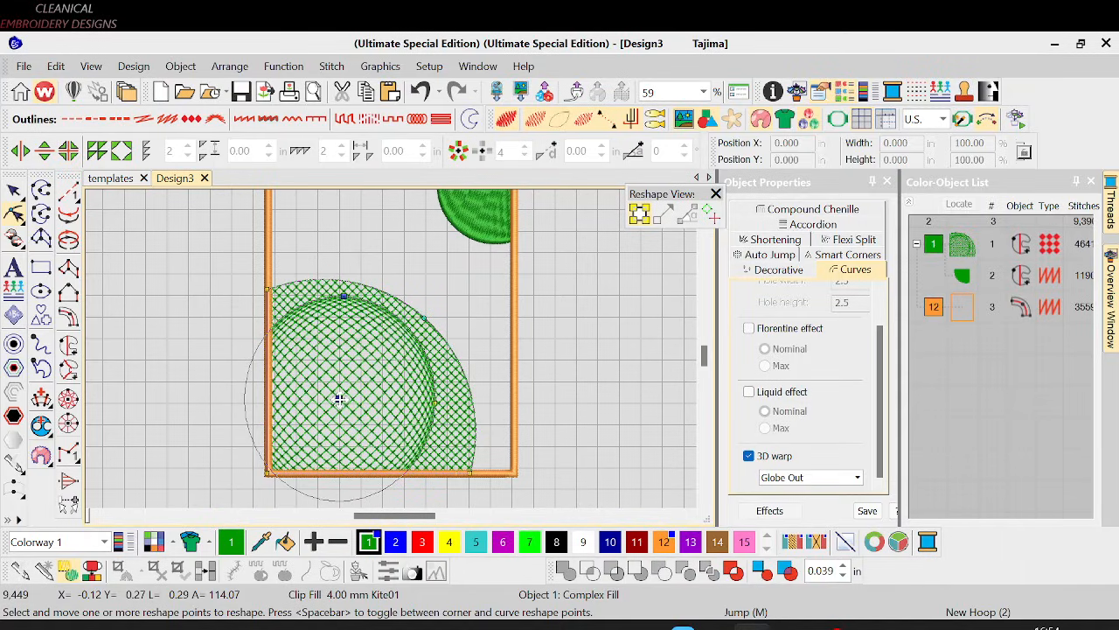
drag(435, 402, 444, 398)
drag(343, 397, 324, 393)
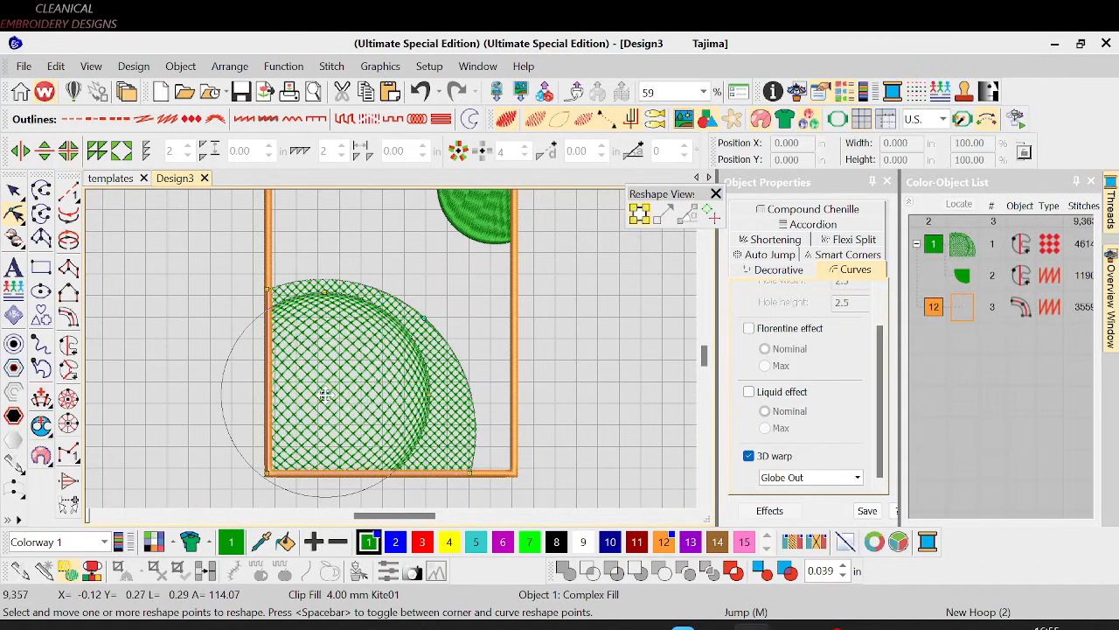
drag(428, 395, 445, 395)
Step: Increase the 3D warp guide's height to a near-circle just below the quarter circle's upper curve, with its centre slightly lower
scroll(422, 435, down, 1)
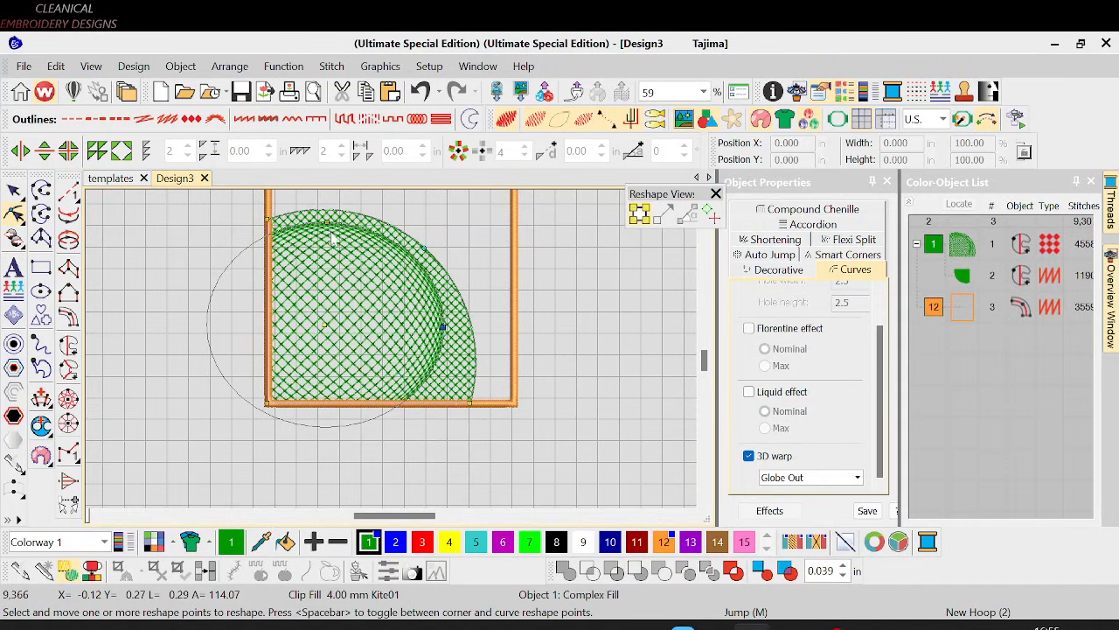
drag(327, 222, 327, 209)
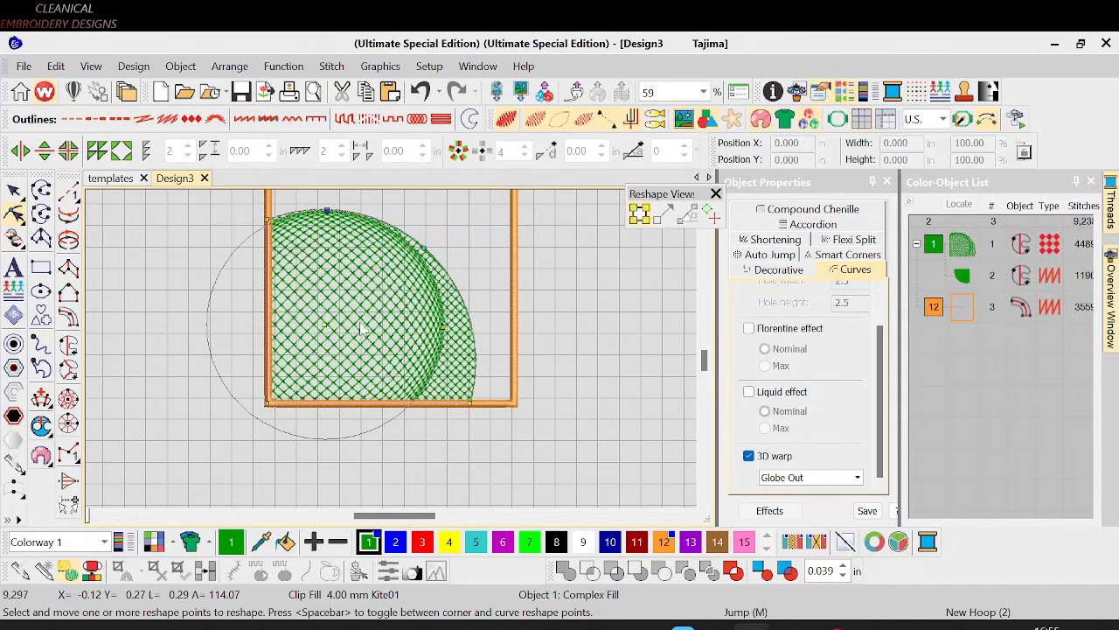
drag(324, 326, 328, 339)
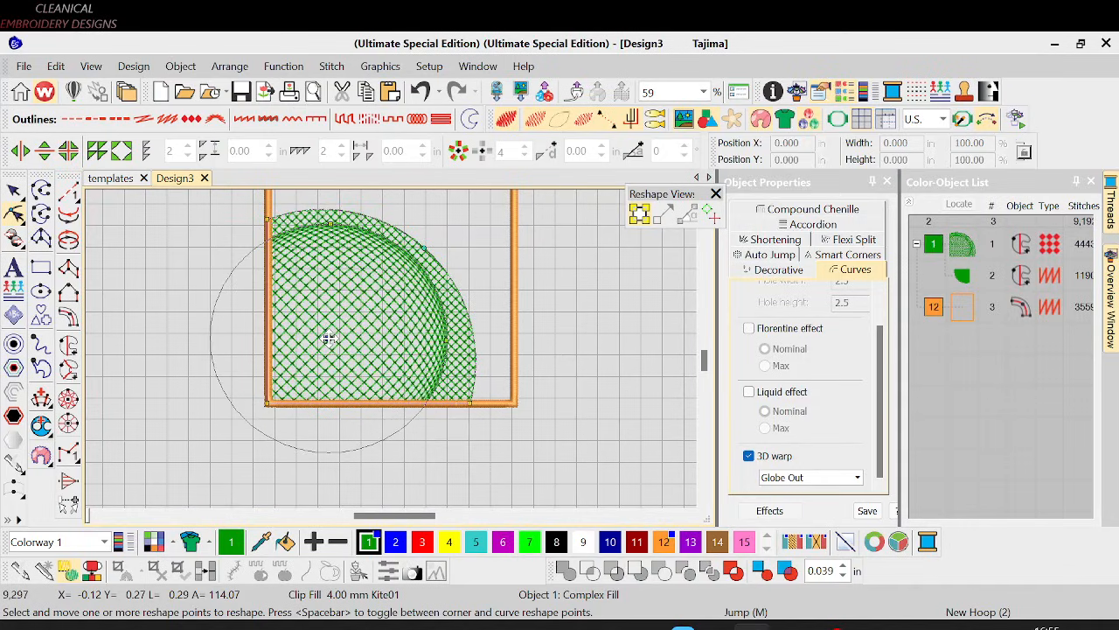
scroll(404, 337, up, 2)
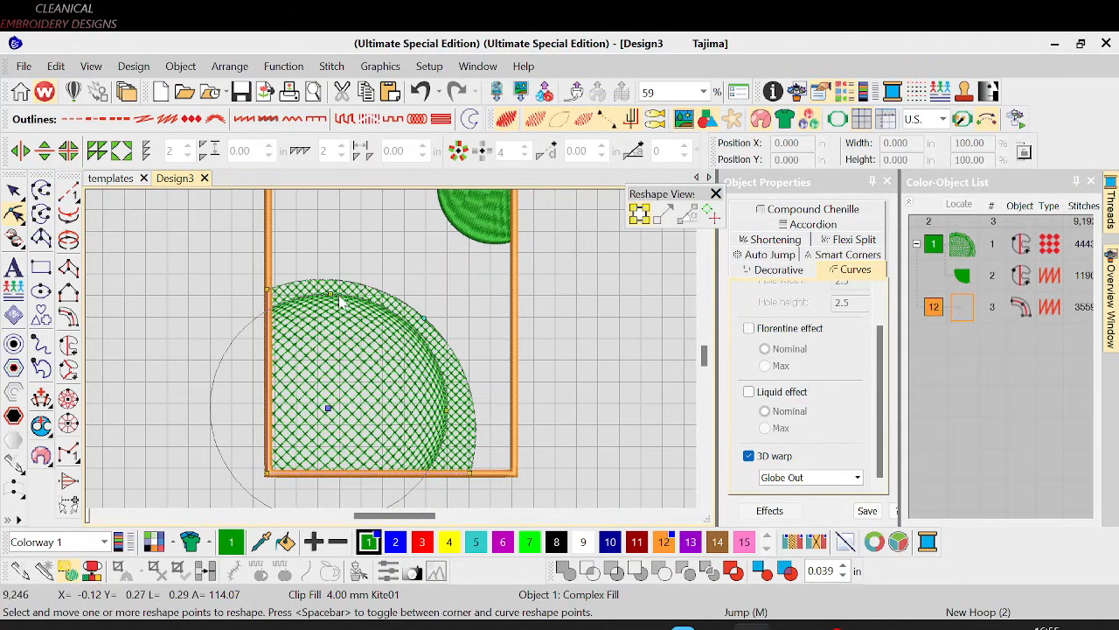
drag(329, 295, 328, 285)
Step: Nudge the 3D warp guide's centre down and right, widen the guide slightly toward the outer curve, and finish reshaping
scroll(345, 374, down, 2)
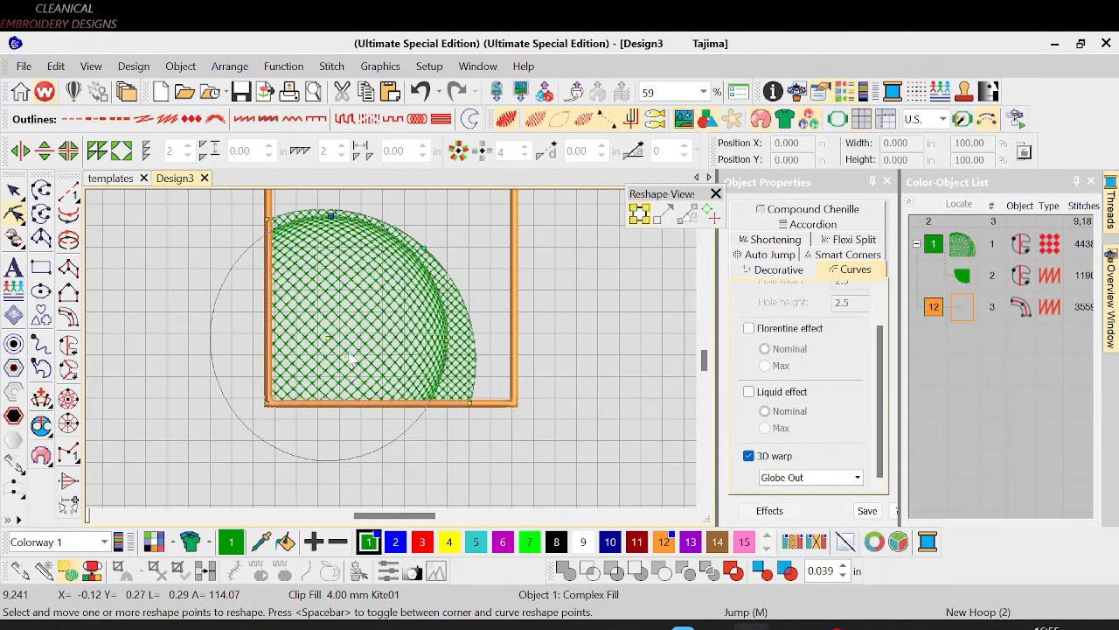
drag(328, 340, 334, 346)
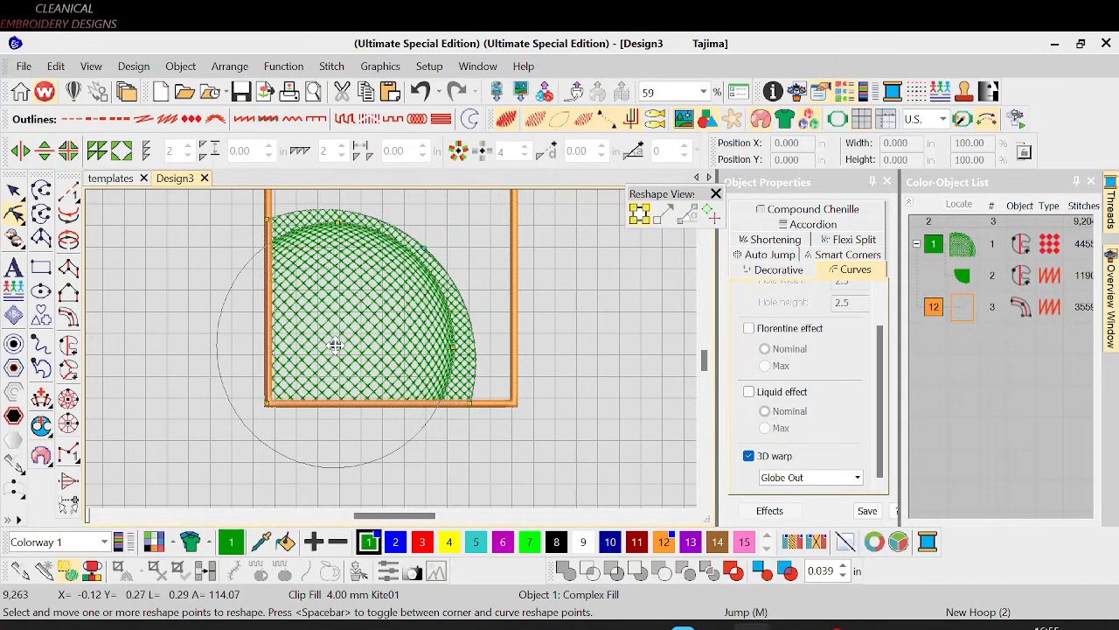
drag(335, 346, 331, 346)
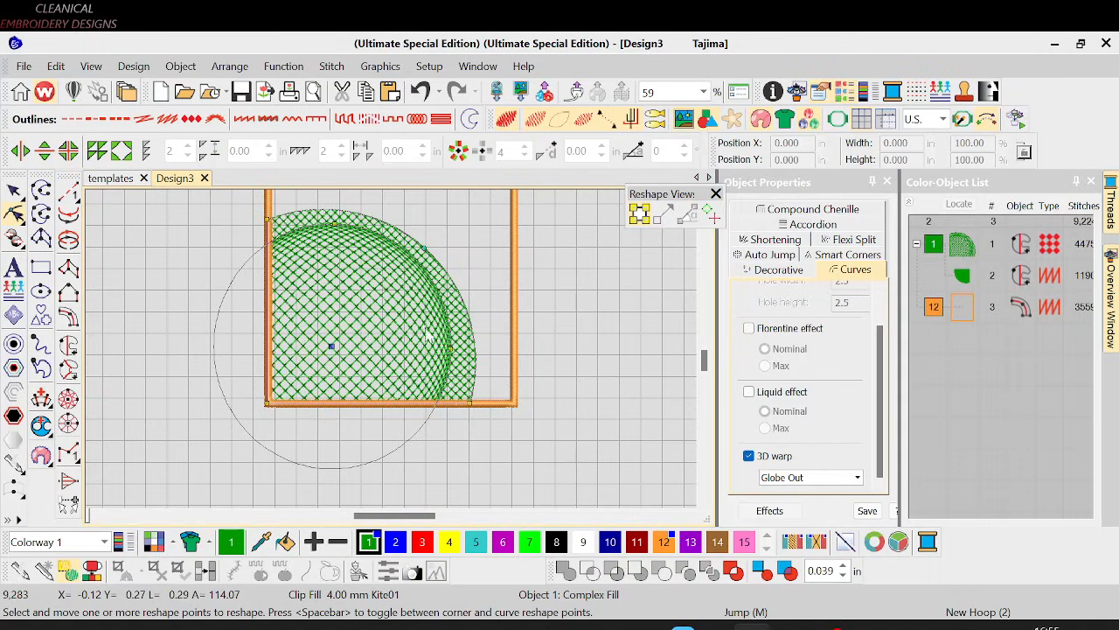
drag(450, 348, 455, 347)
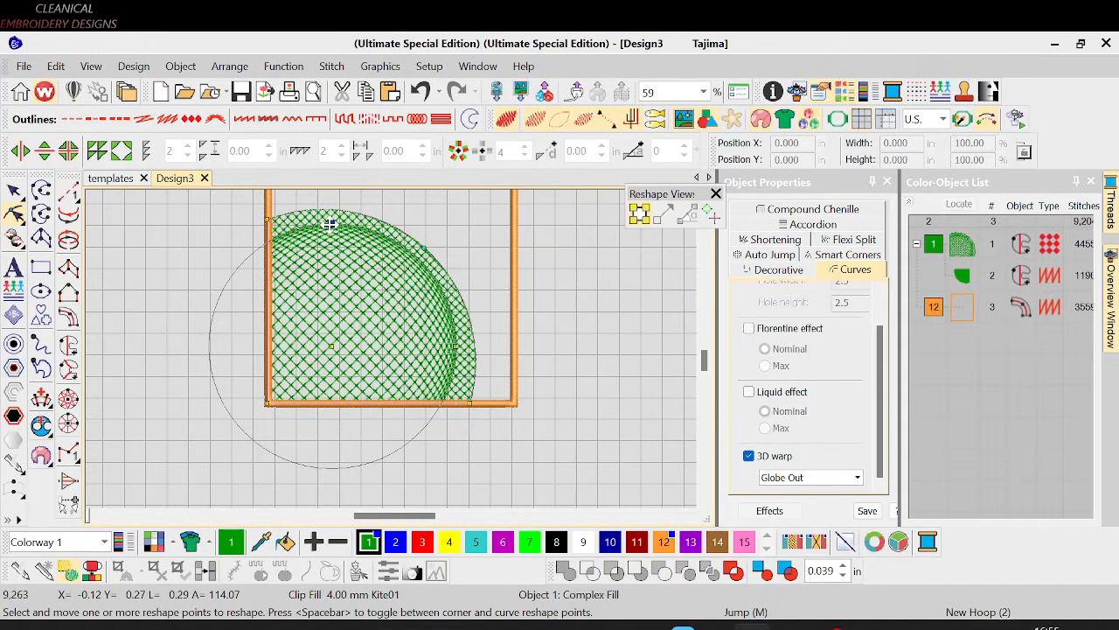
drag(331, 225, 333, 226)
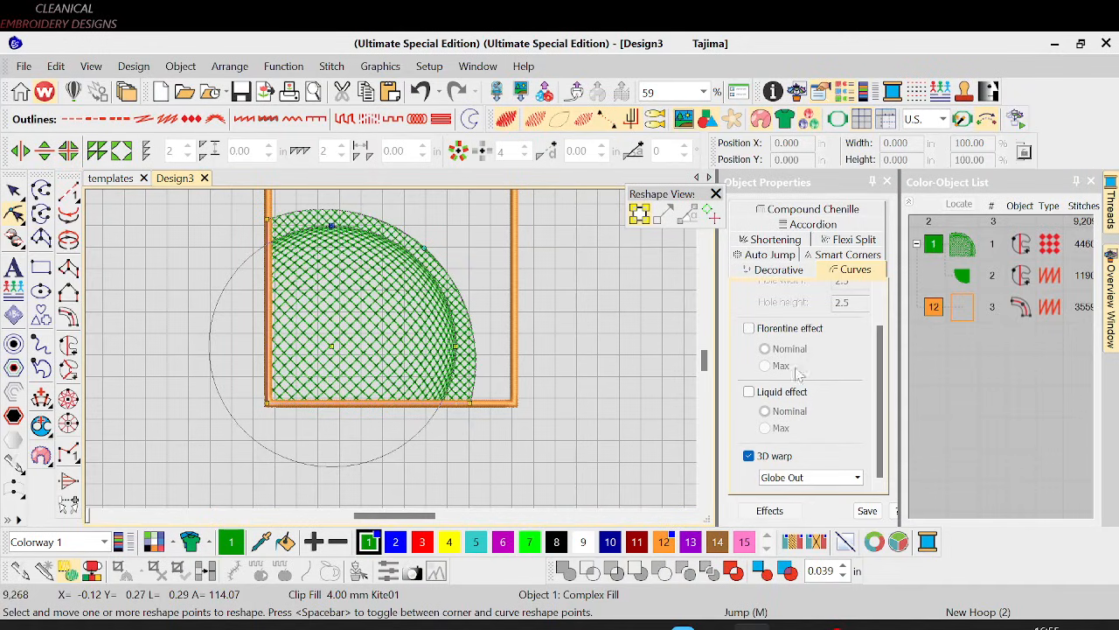
key(Escape)
scroll(581, 382, down, 1)
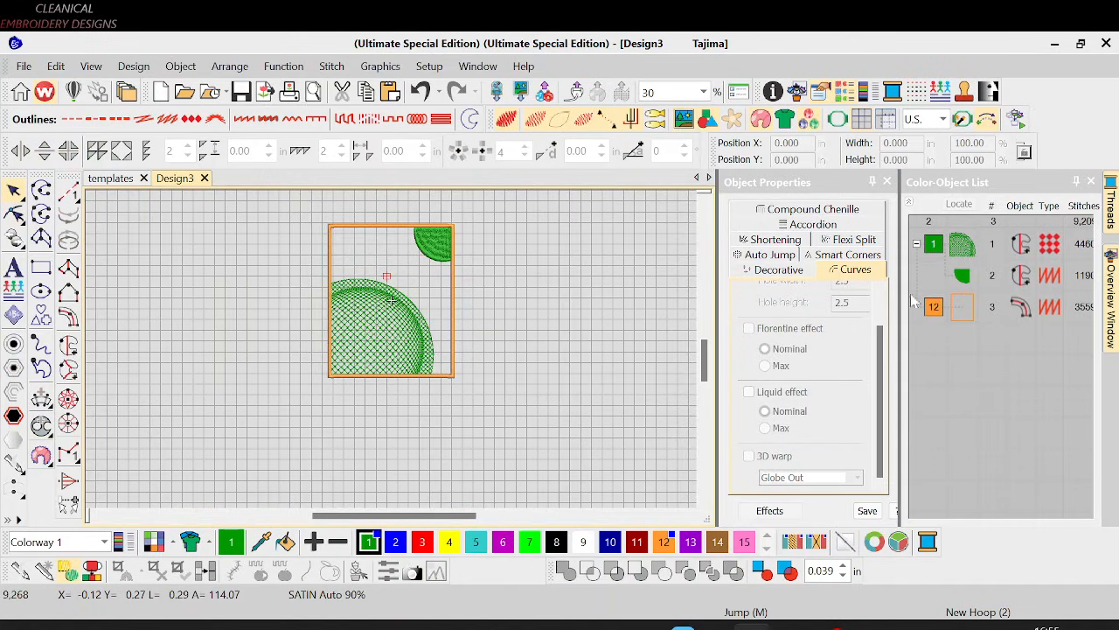
Step: Recolor the large quarter circle with the orange palette colour 12 used by the border
click(971, 249)
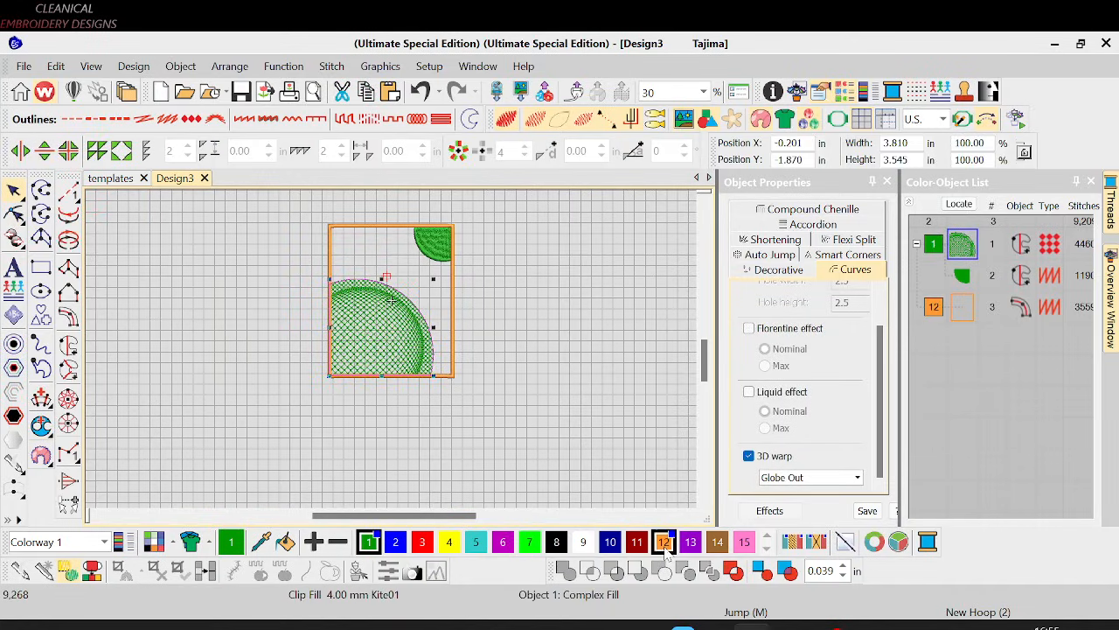
click(665, 544)
click(552, 357)
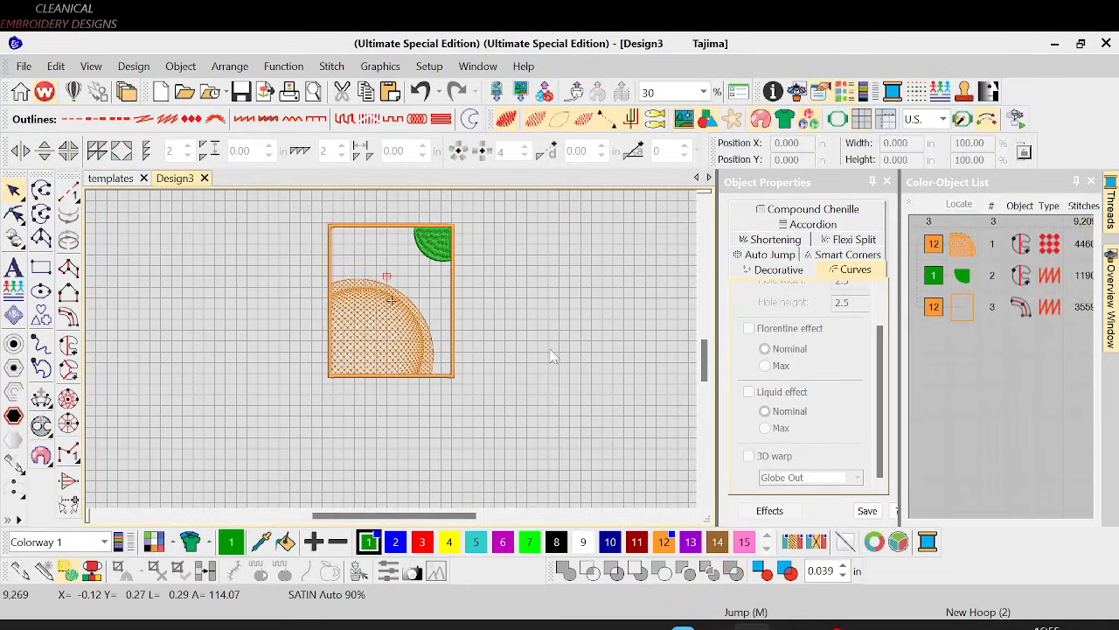
Step: Compare the mesh with the pocket in the reference TikTok video and raise the top of the large quarter circle's warp guide slightly
scroll(552, 357, up, 1)
key(alt+Tab)
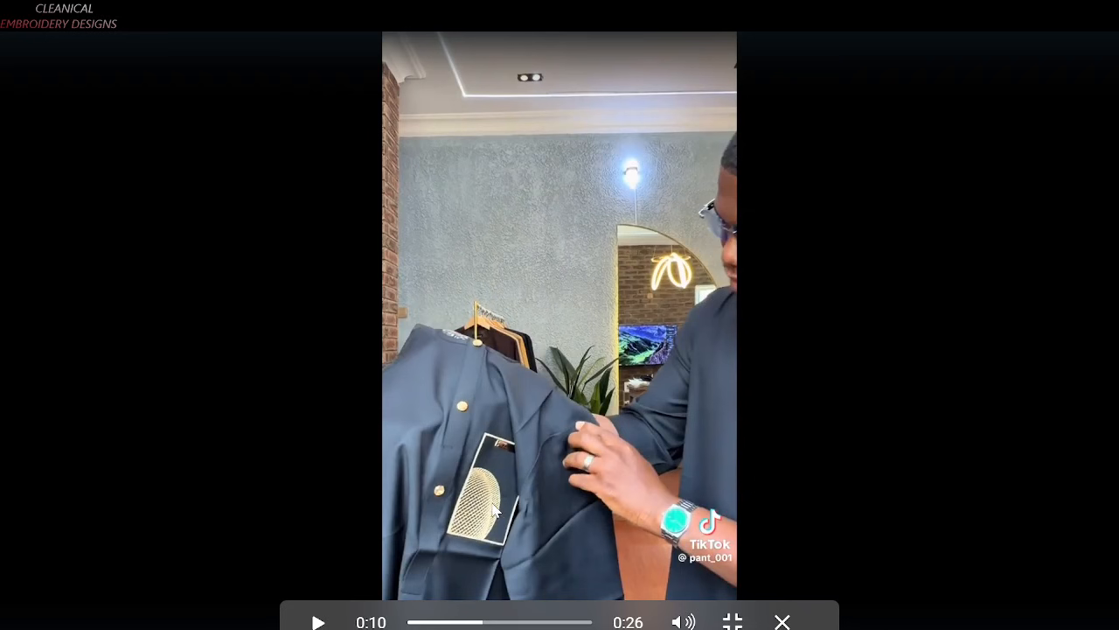
key(alt+Tab)
click(454, 393)
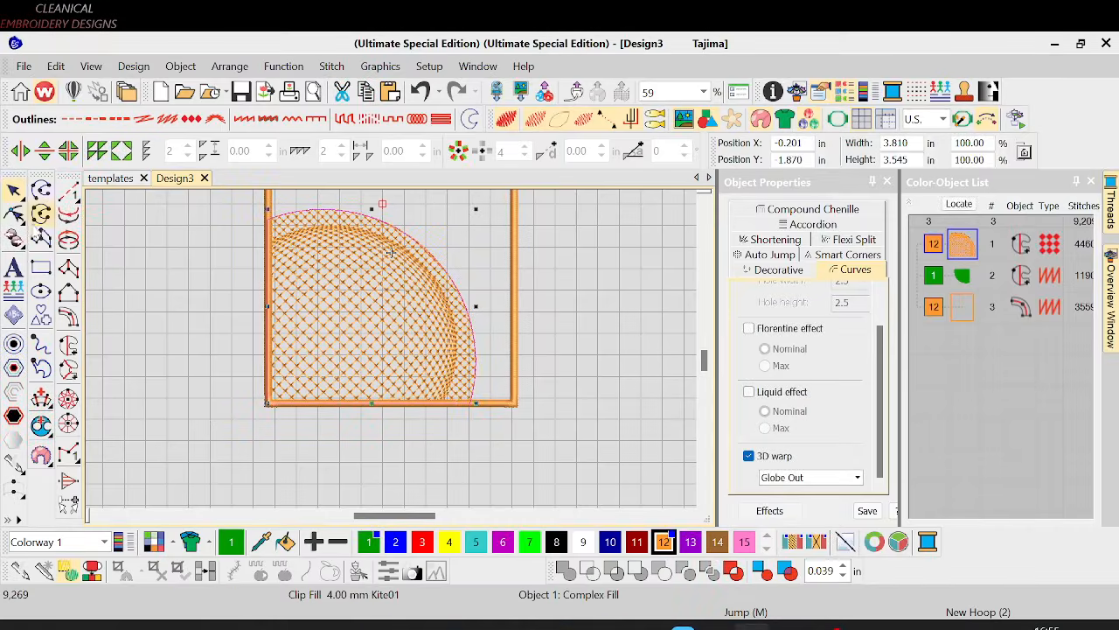
click(14, 213)
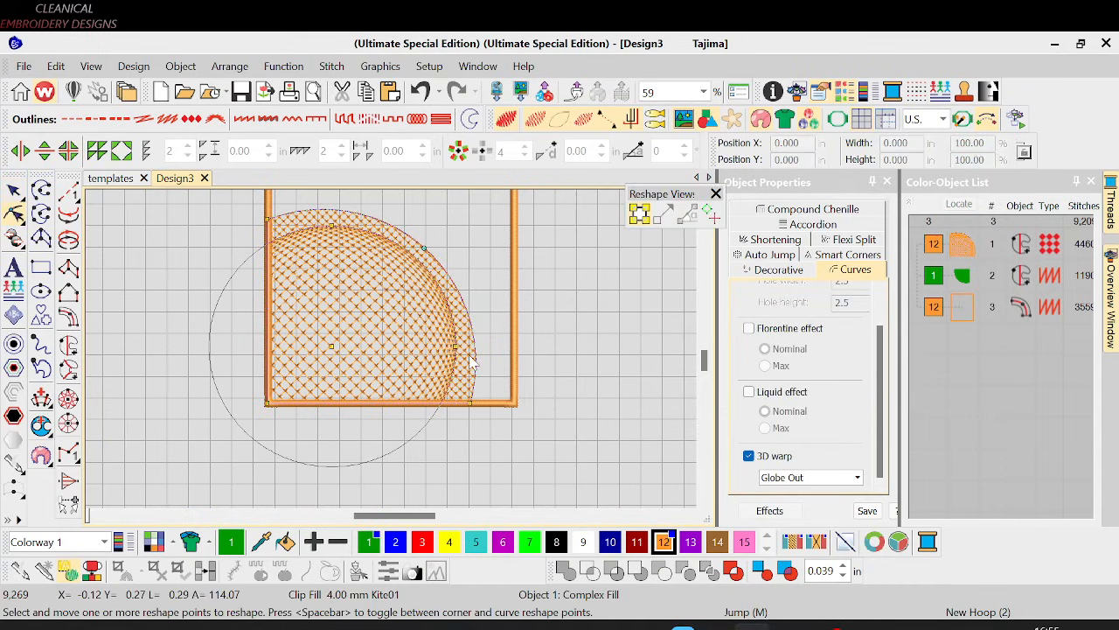
drag(455, 348, 462, 346)
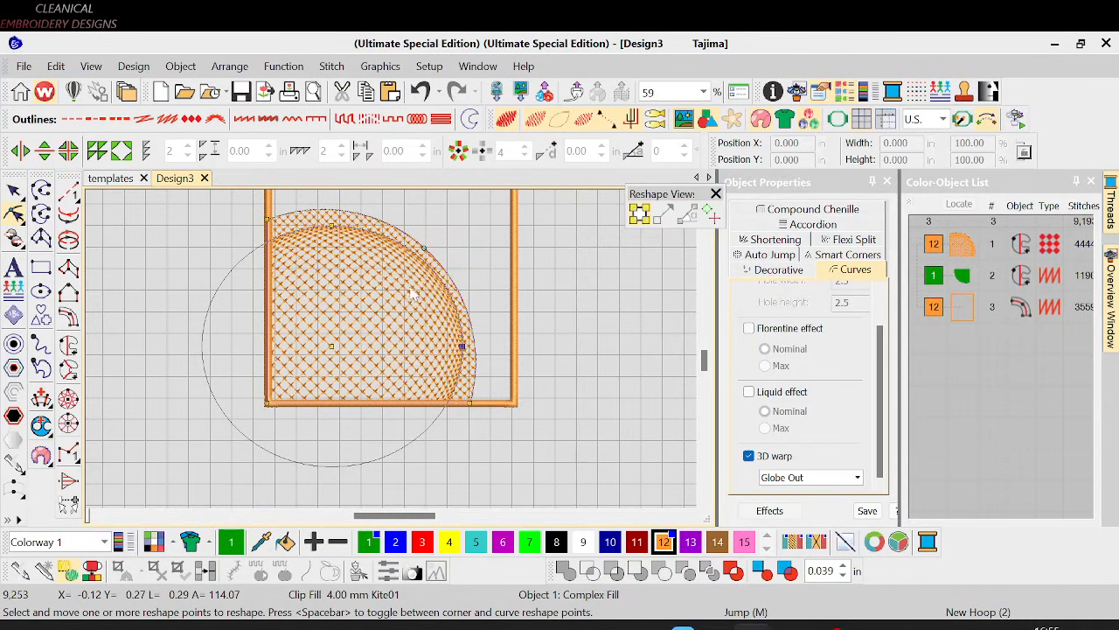
drag(462, 346, 456, 348)
mouse_move(333, 226)
mouse_down()
mouse_move(300, 221)
mouse_move(333, 221)
mouse_up()
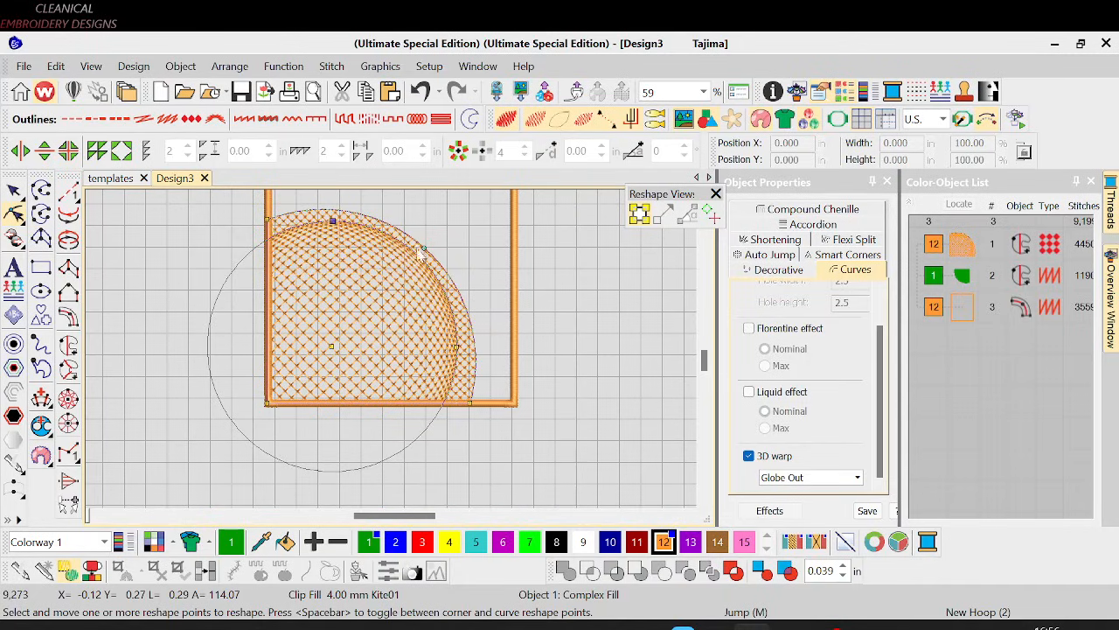
Step: Bulge the large quarter circle's outer curve slightly to about 3.86 by 3.60 in and enlarge and re-centre its warp guide to follow
drag(433, 248, 440, 254)
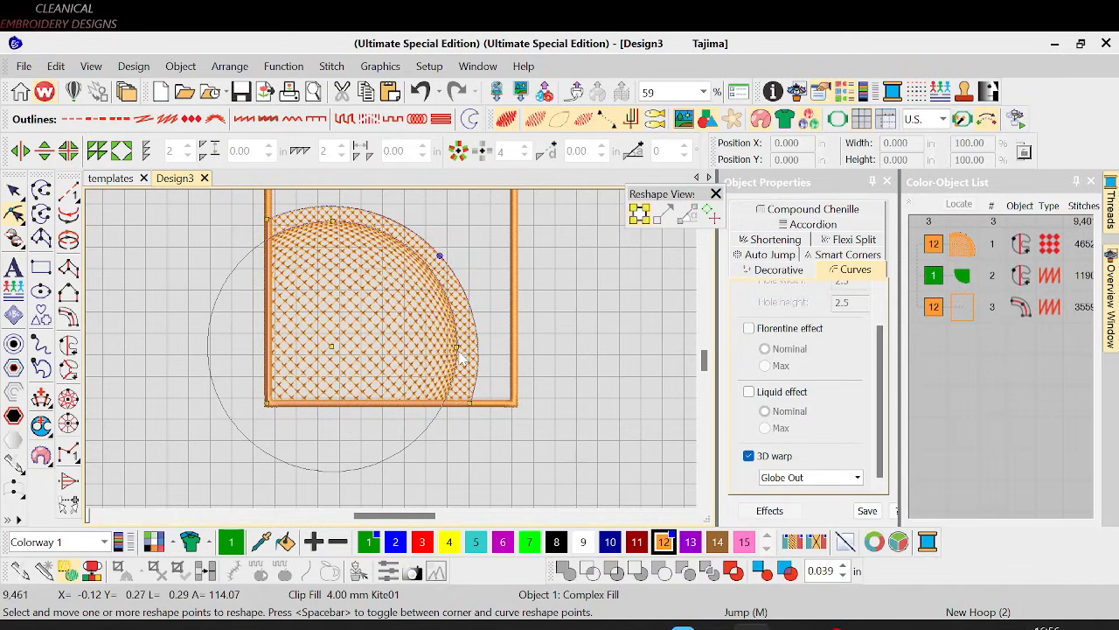
drag(458, 351, 462, 347)
drag(336, 351, 336, 350)
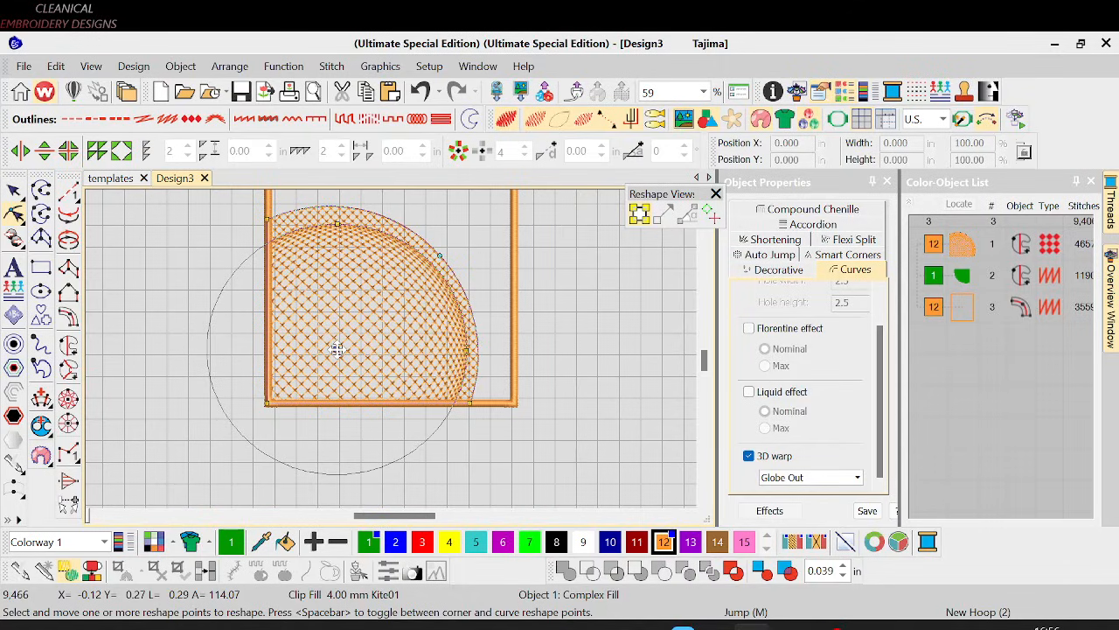
drag(336, 216, 337, 218)
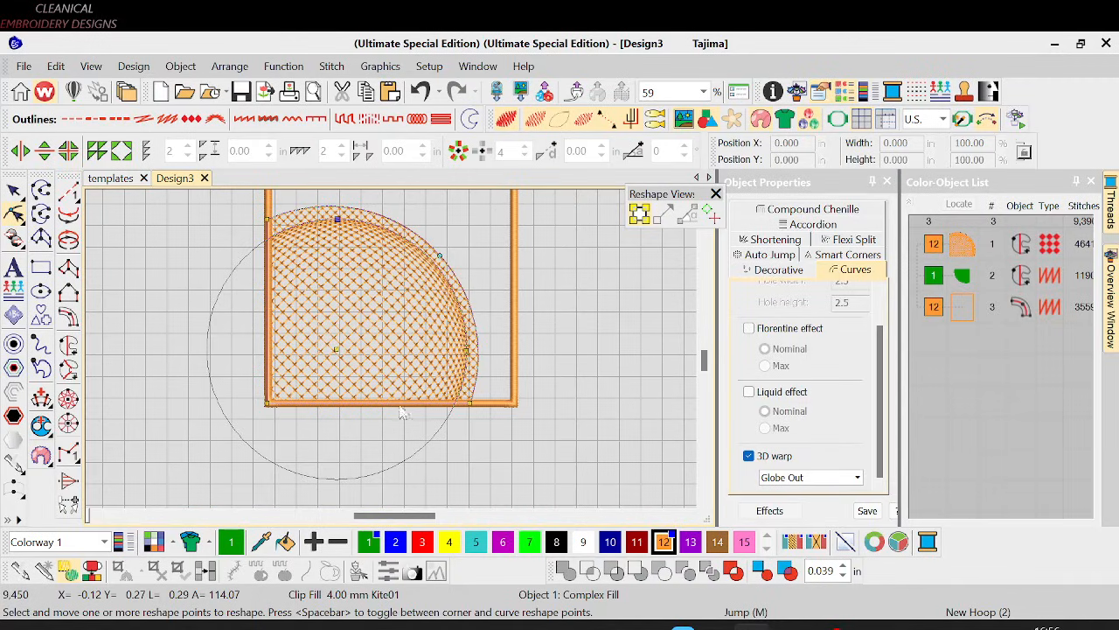
drag(337, 350, 337, 350)
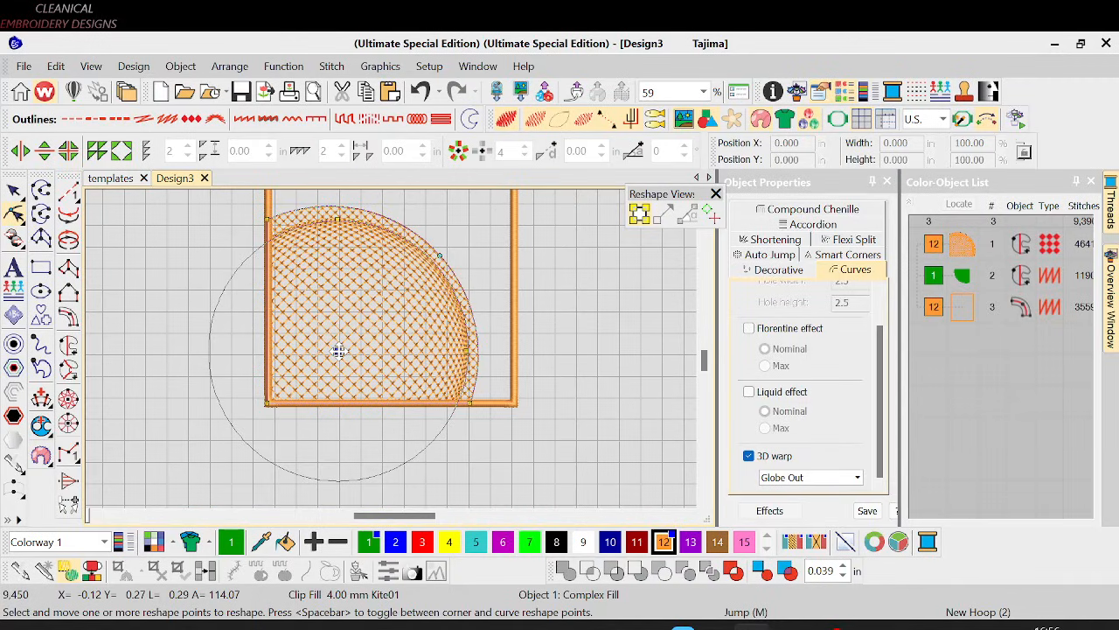
key(Escape)
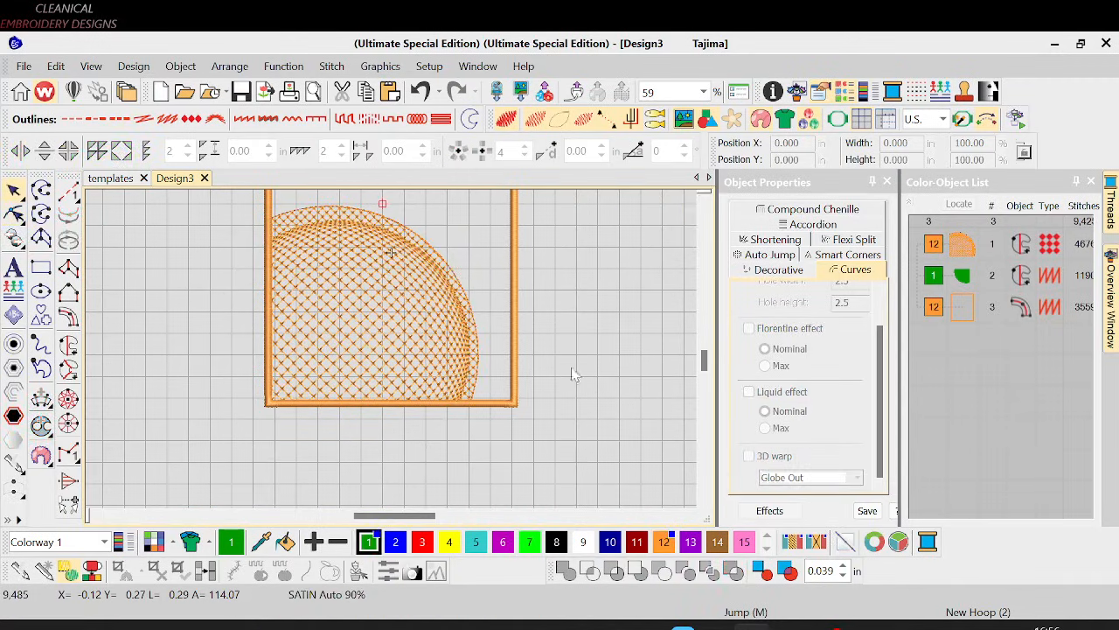
Step: Scale the large quarter circle narrower and taller, to about 3.46 in wide by 3.99 in high
key(minus)
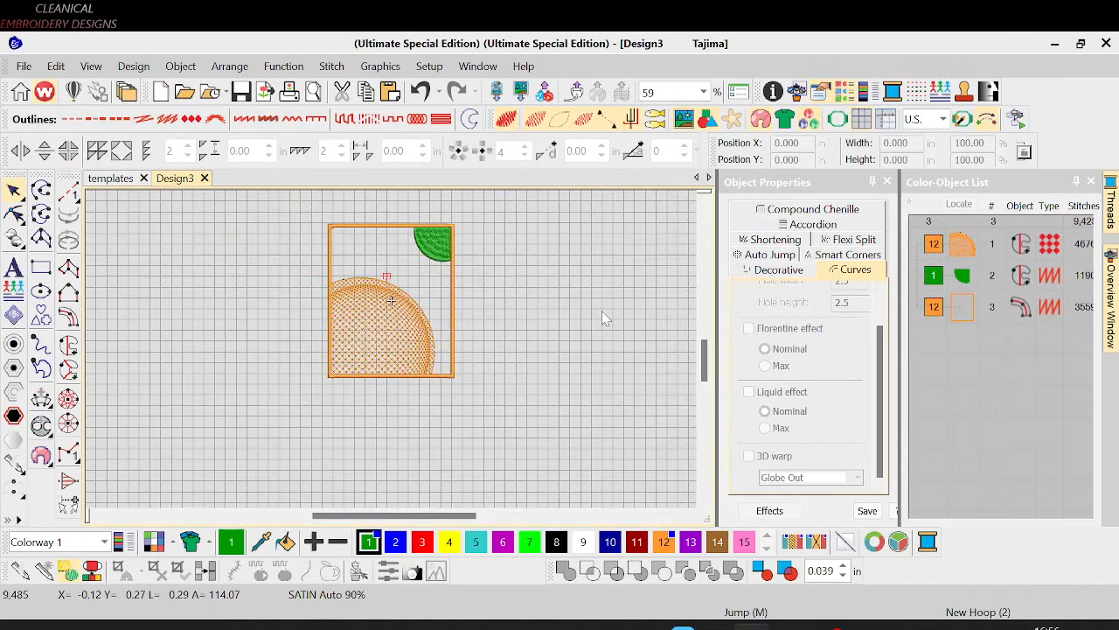
key(plus)
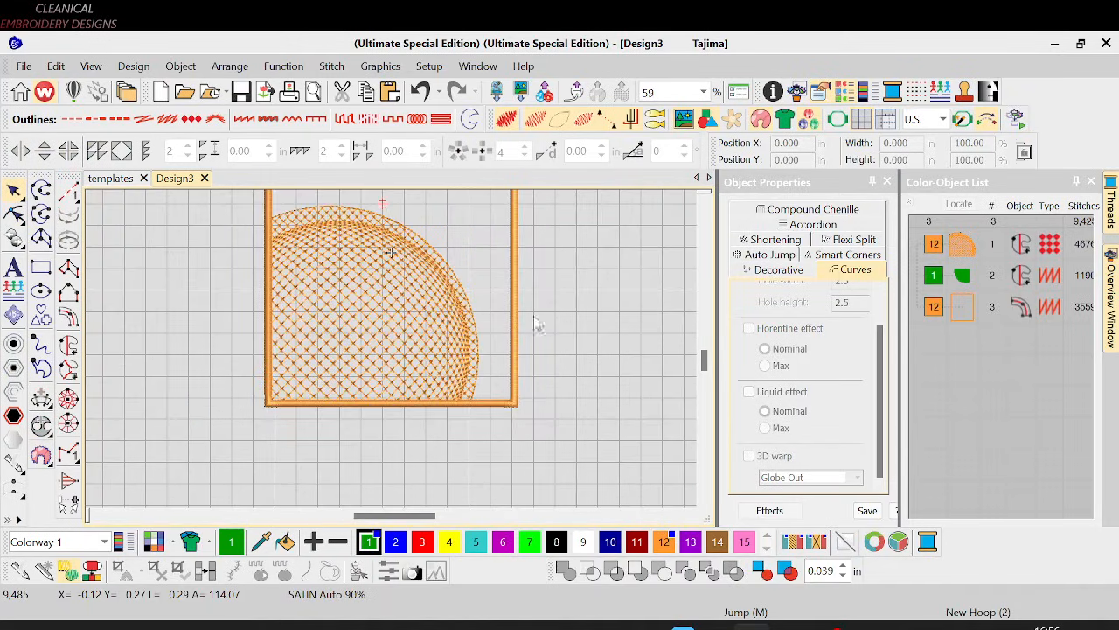
key(minus)
drag(272, 262, 475, 443)
key(plus)
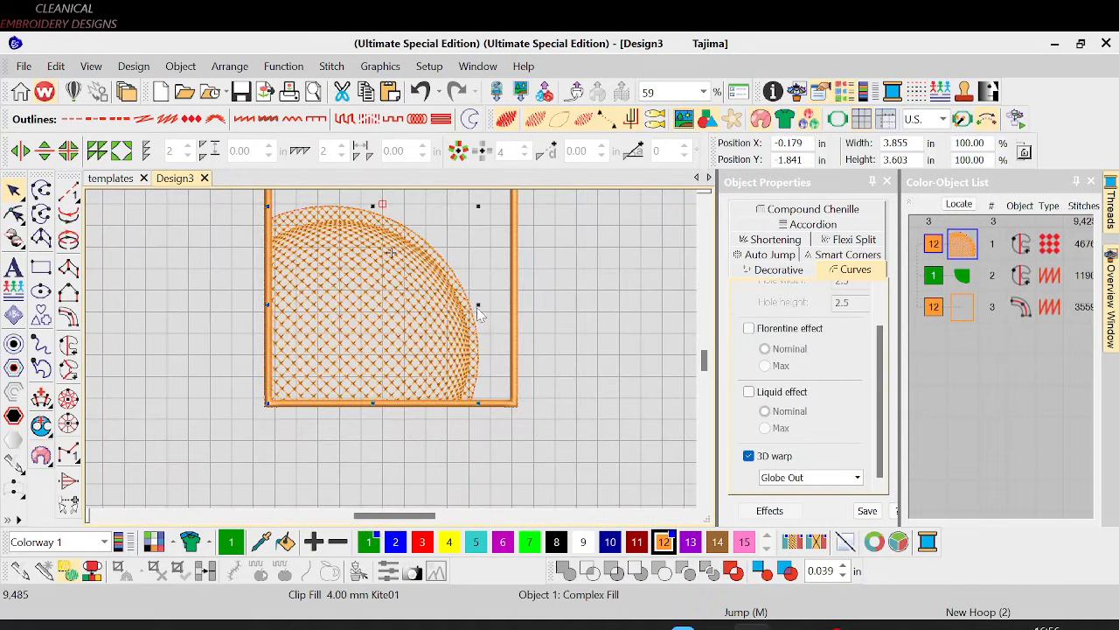
mouse_move(478, 305)
mouse_down()
mouse_move(447, 304)
mouse_move(457, 306)
mouse_up()
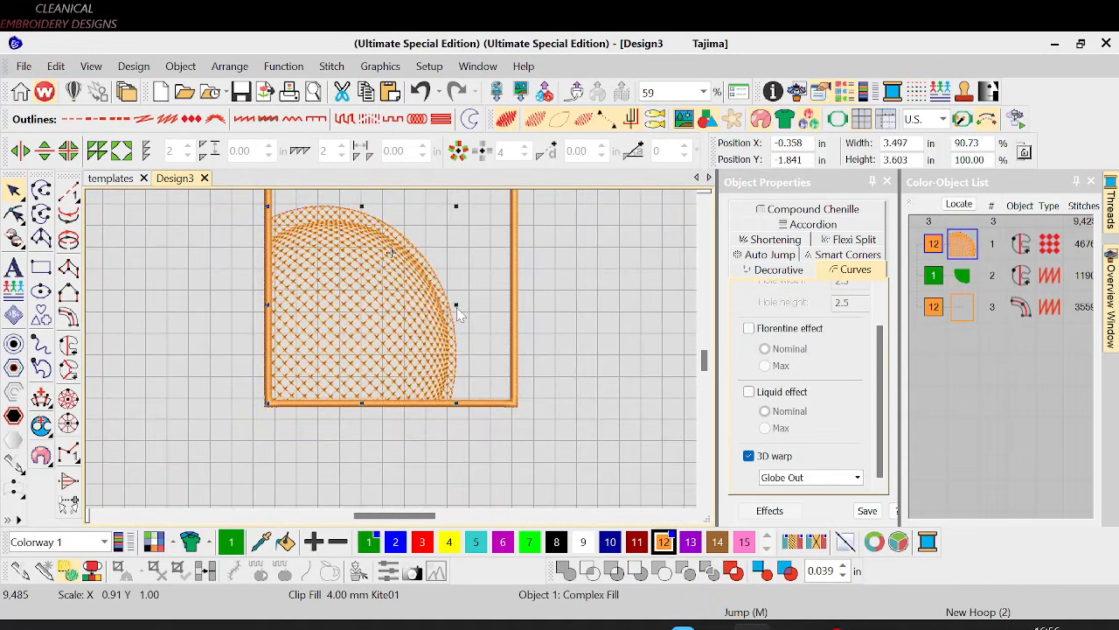
scroll(453, 307, up, 1)
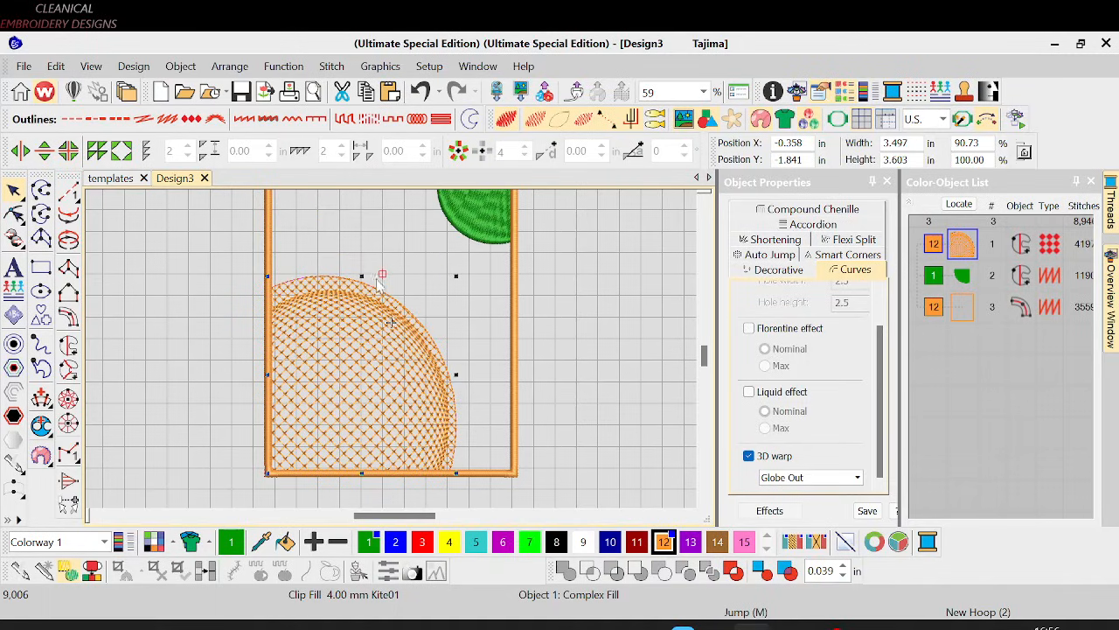
drag(362, 277, 362, 254)
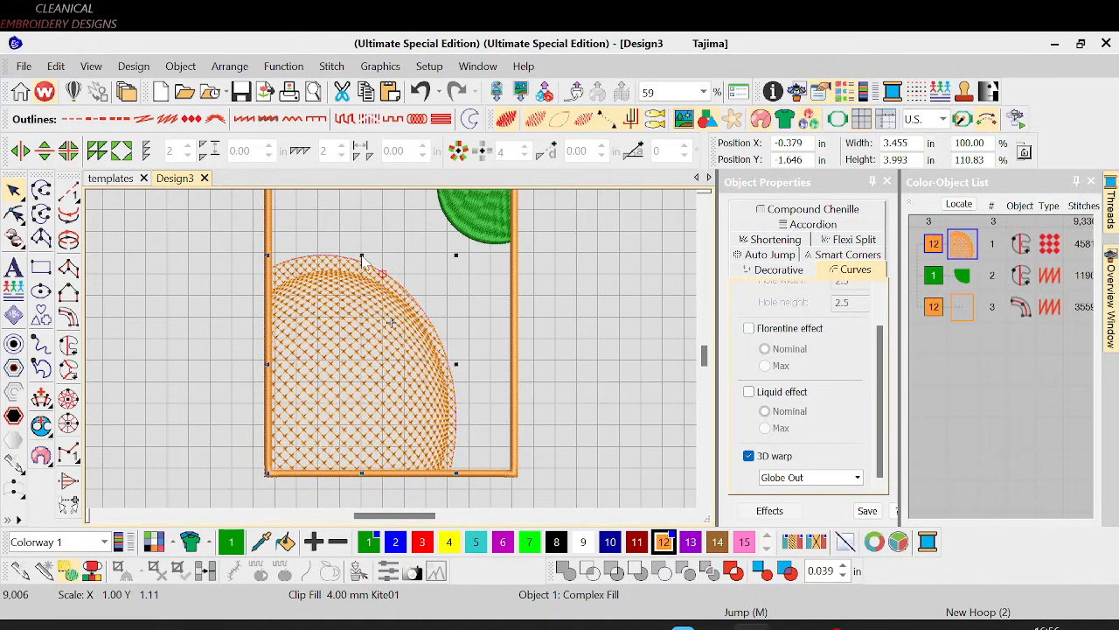
Step: Lower the peak of the large quarter circle's outer curve slightly with a reshape point and finish reshaping
double_click(314, 262)
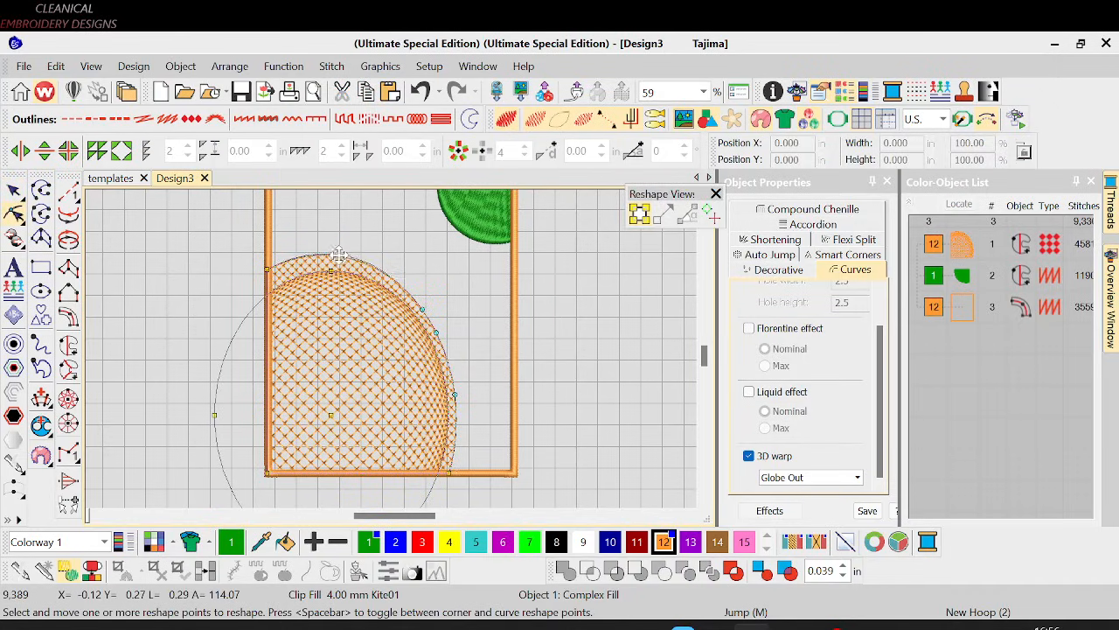
click(325, 257)
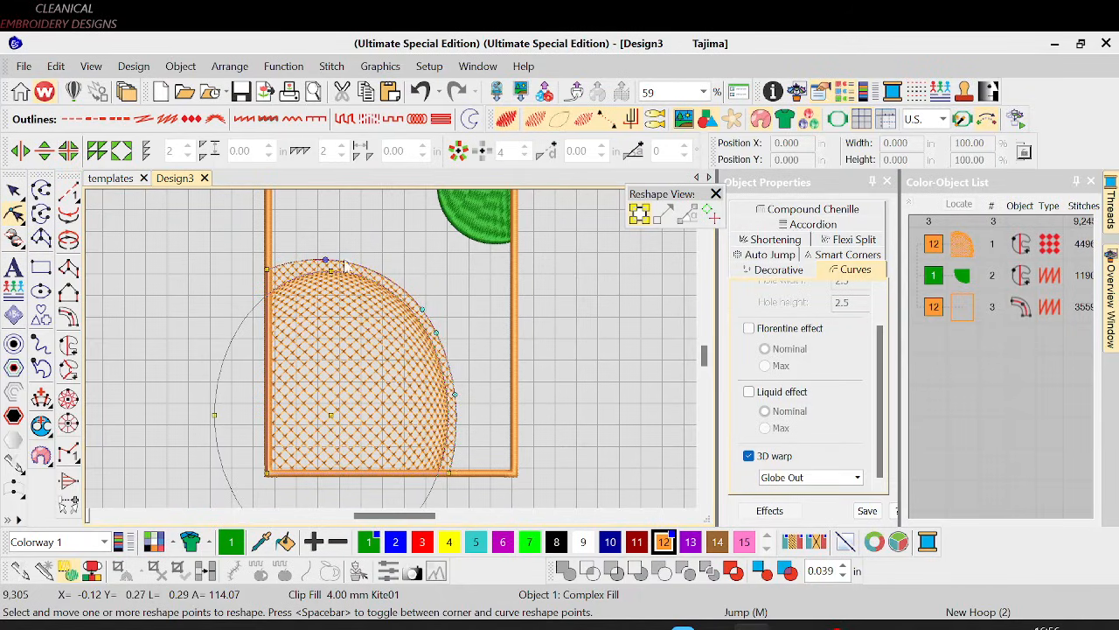
click(648, 398)
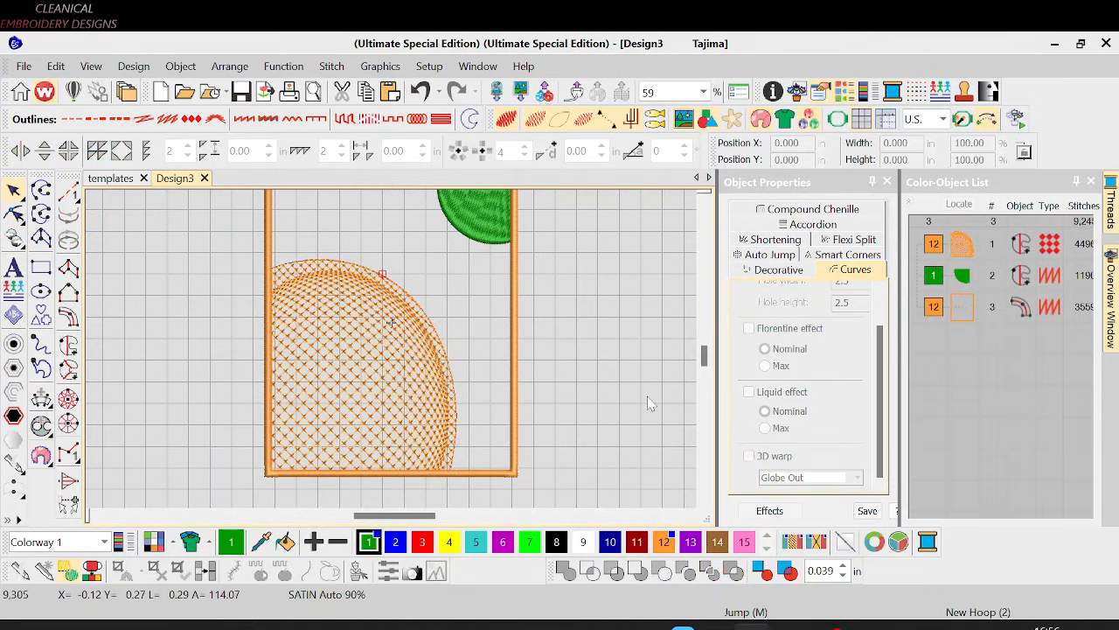
key(shift+z)
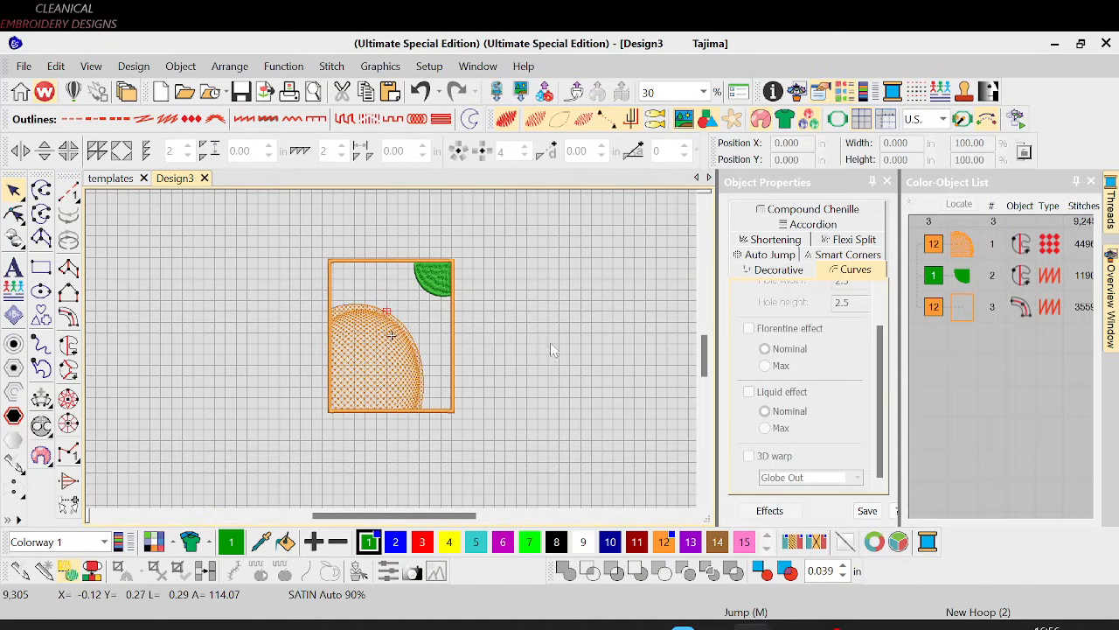
Step: Change the small corner quarter circle from Satin to a Motif Fill with the Kite01 motif and apply a Globe Out 3D warp
key(z)
click(485, 316)
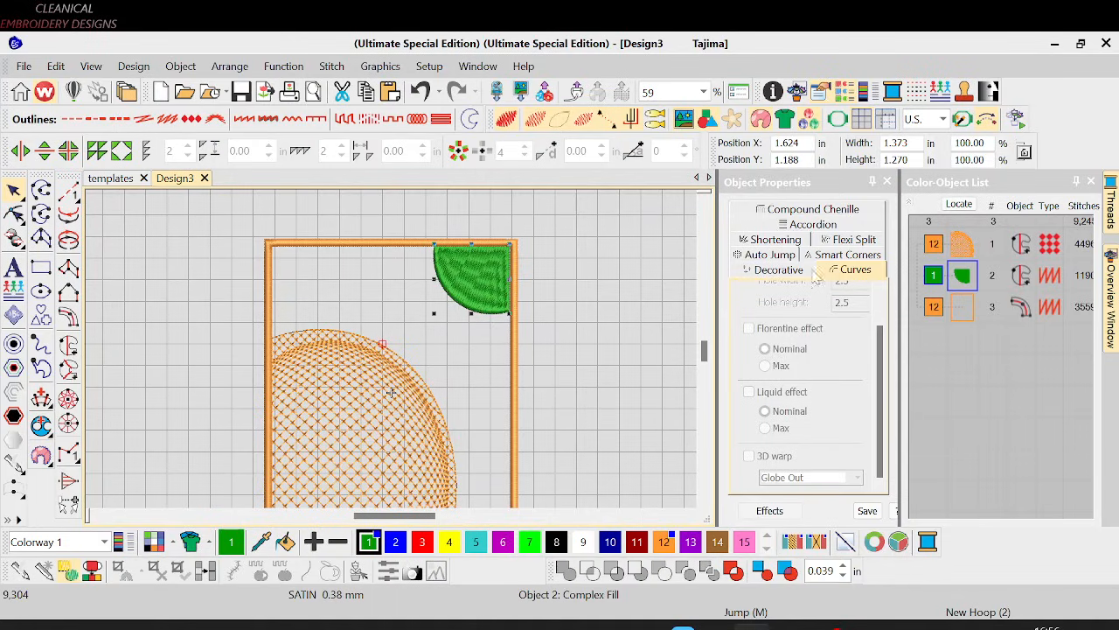
click(764, 512)
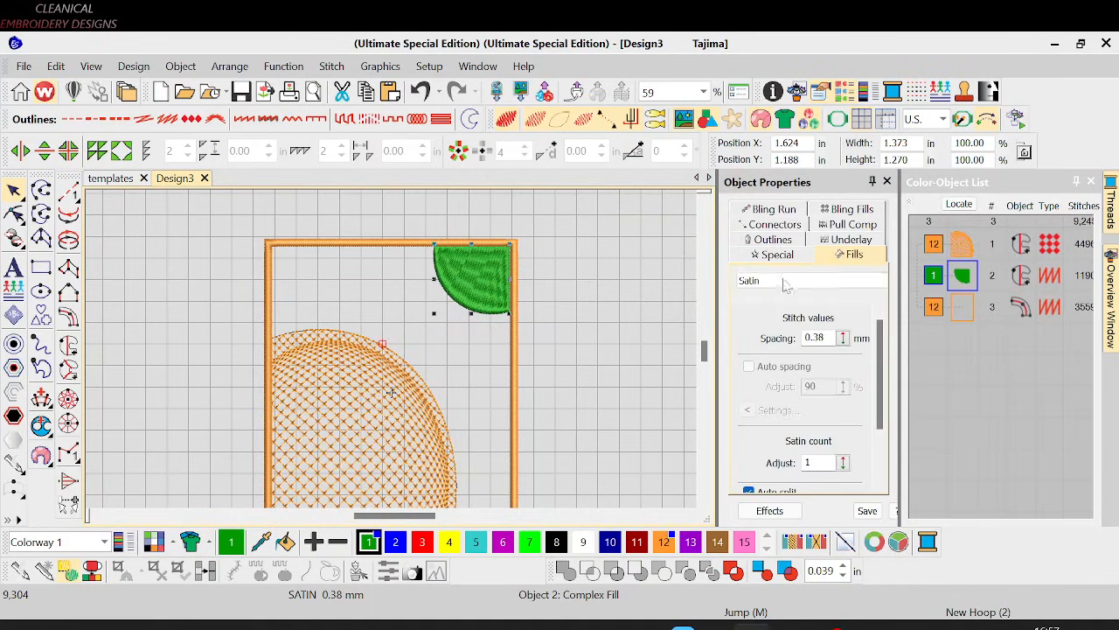
click(812, 280)
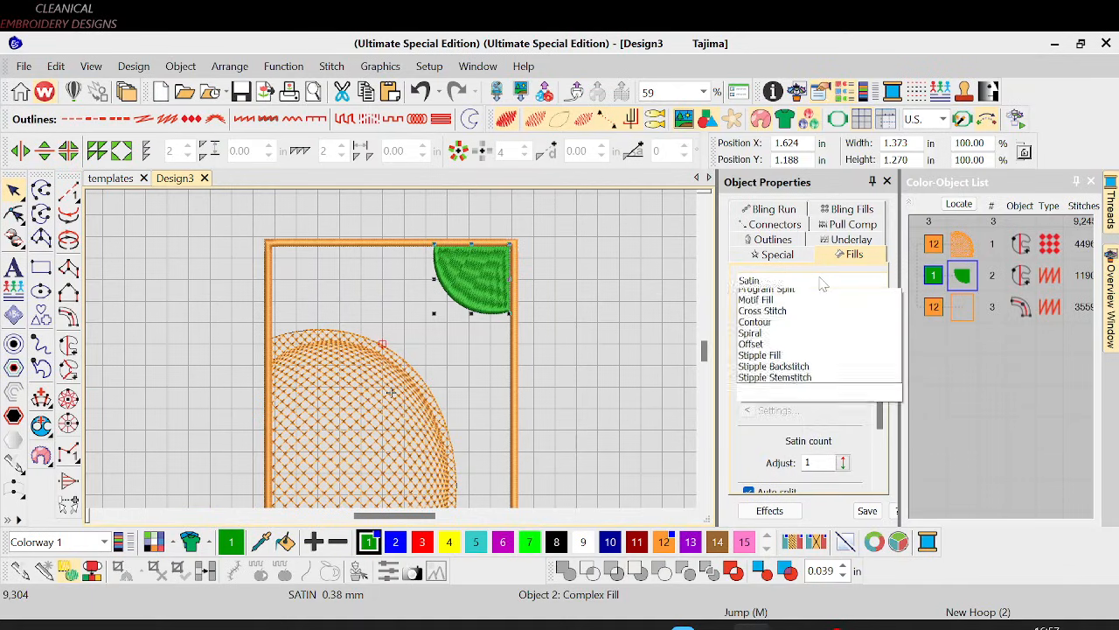
click(757, 407)
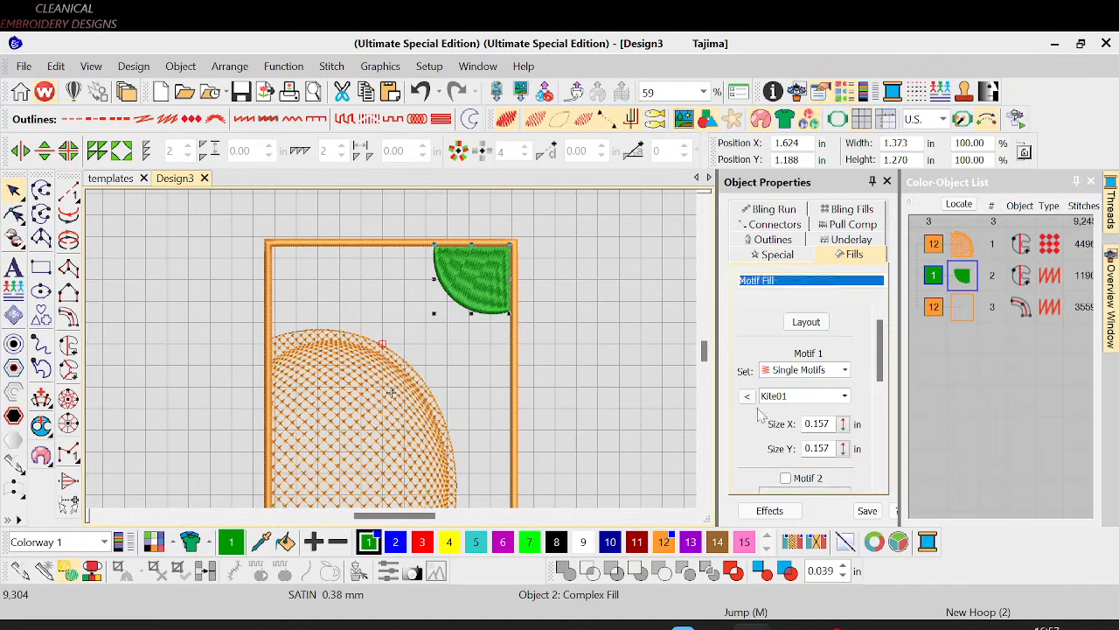
click(769, 511)
click(748, 455)
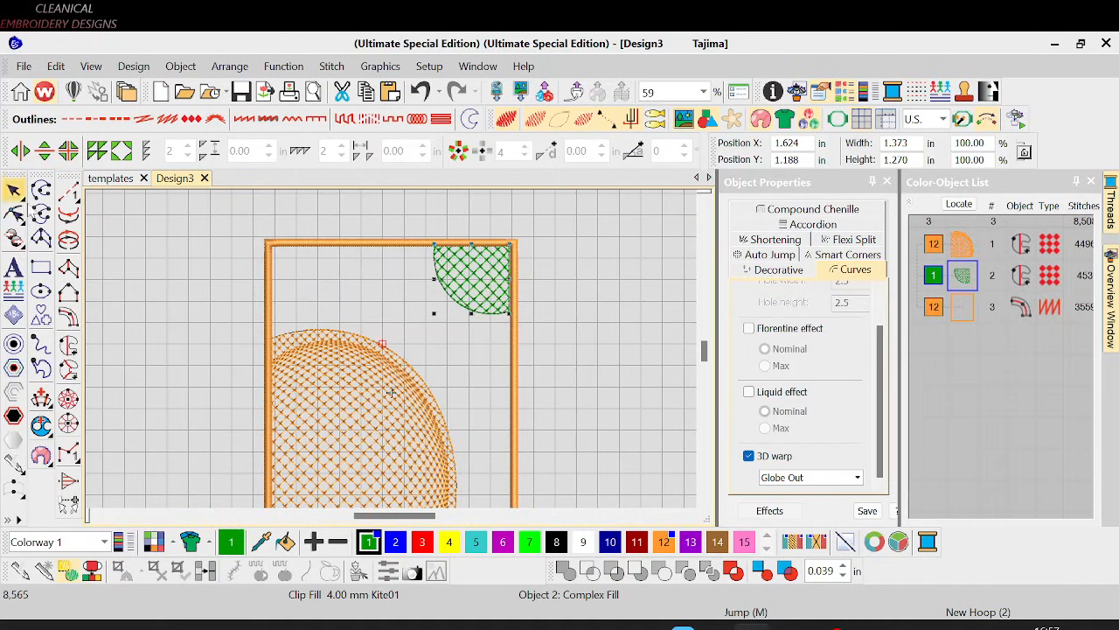
Step: Shrink the small quarter circle's warp guide slightly and shift its centre toward the pocket's upper-right corner
click(14, 213)
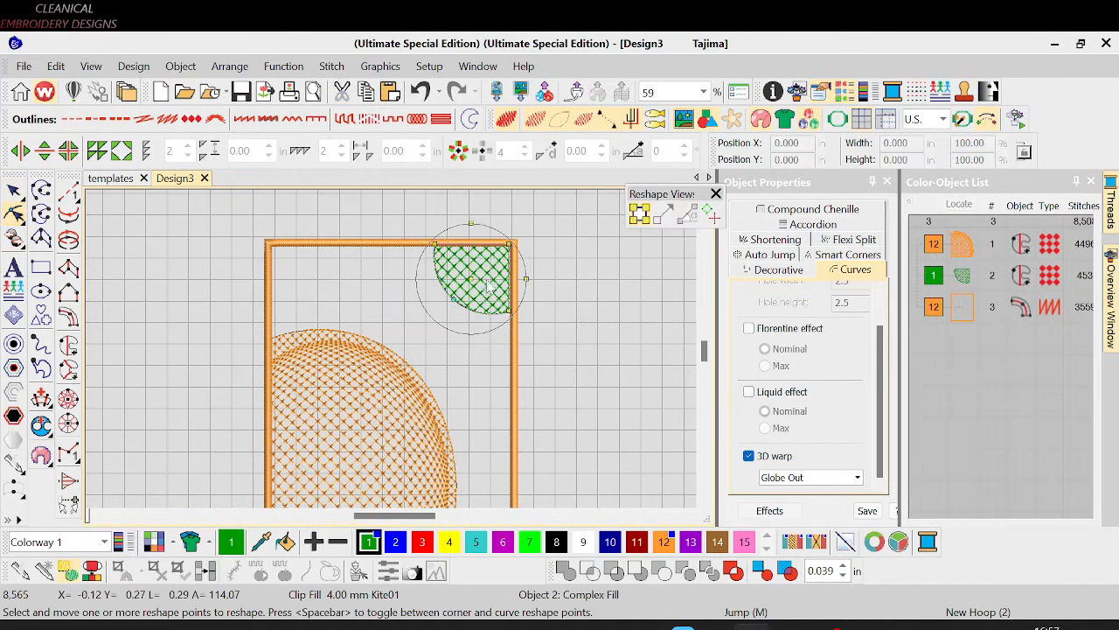
drag(524, 279, 519, 276)
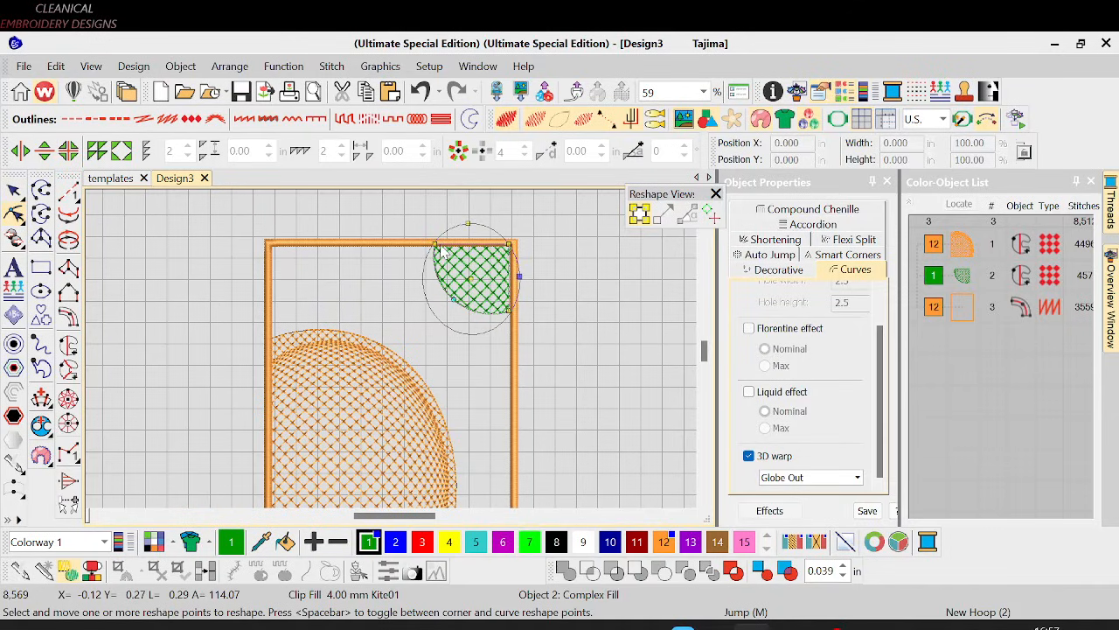
drag(469, 224, 470, 239)
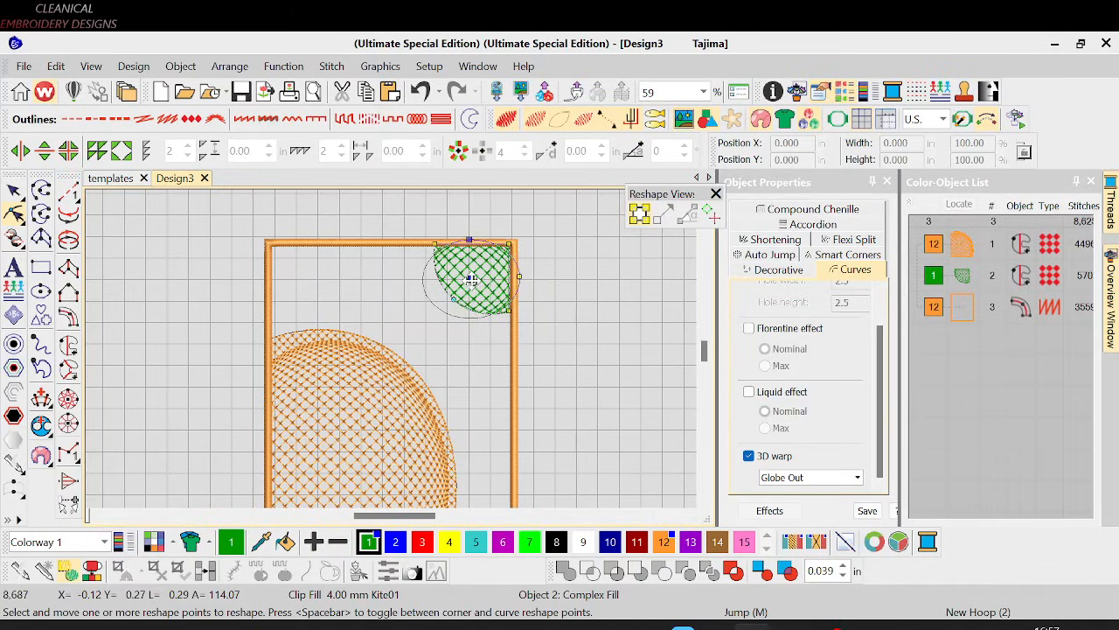
drag(518, 276, 479, 262)
click(999, 392)
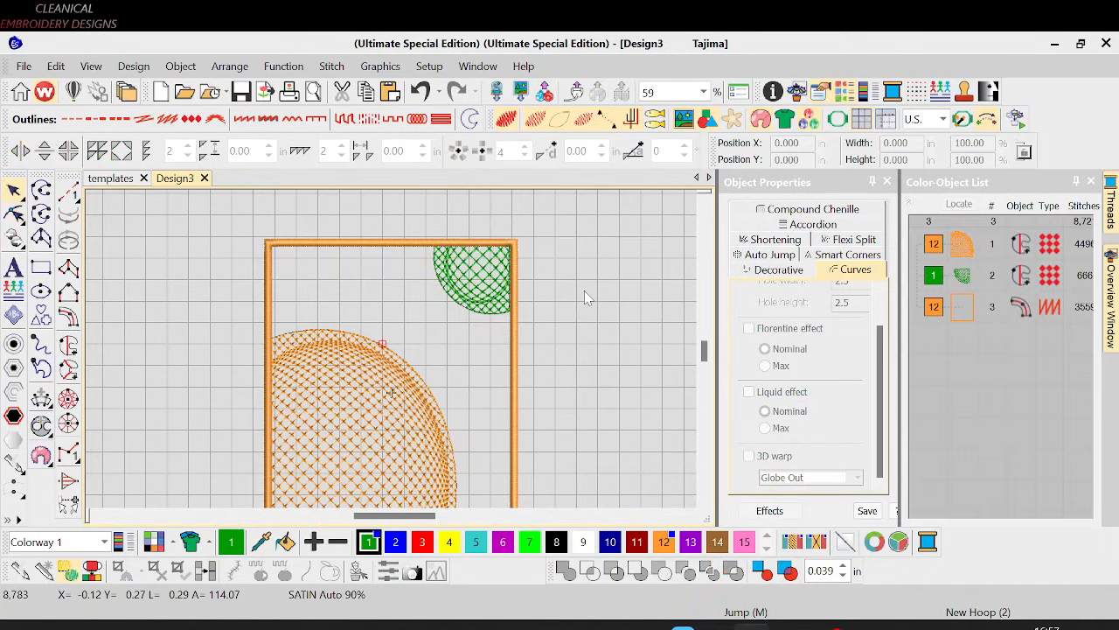
Step: Recolour the small quarter circle with thread color 12 to match the rest of the pocket
key(shift+z)
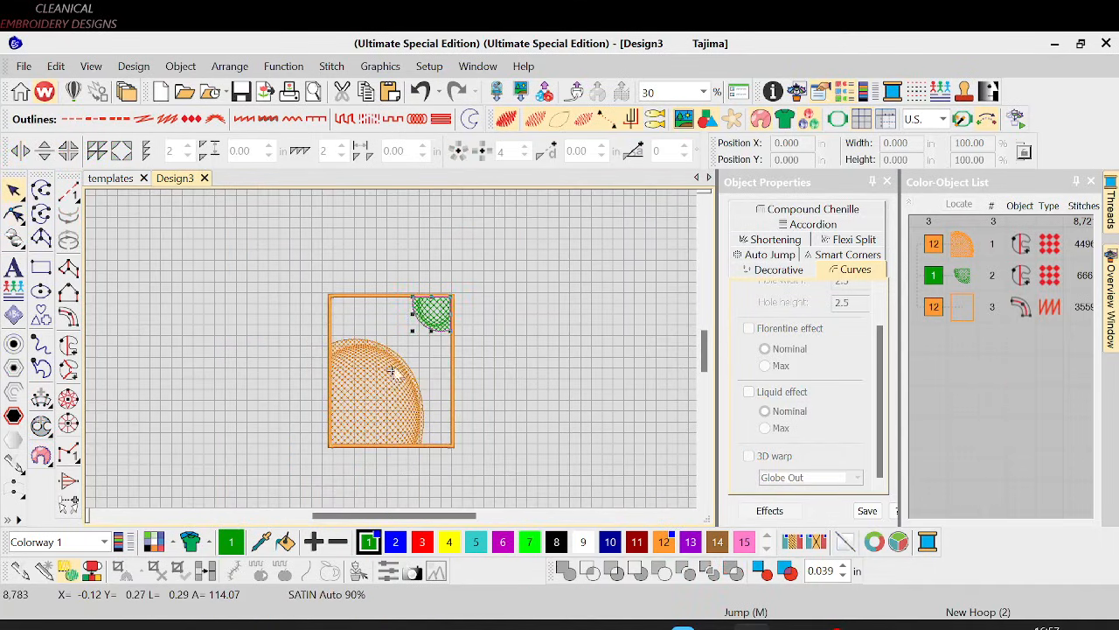
click(432, 315)
click(668, 549)
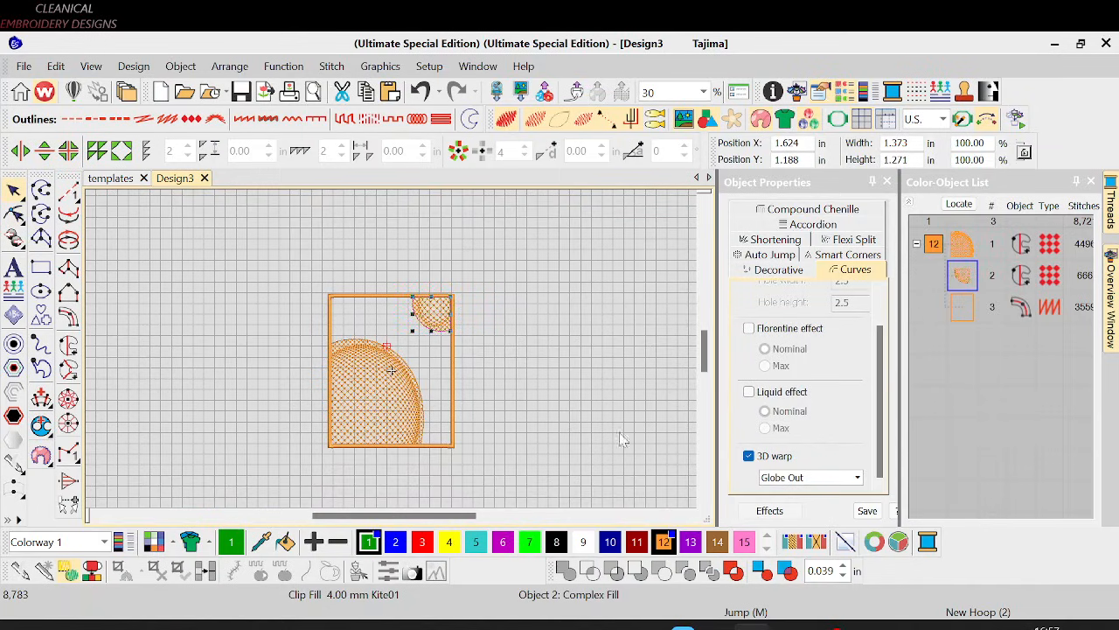
click(503, 366)
key(z)
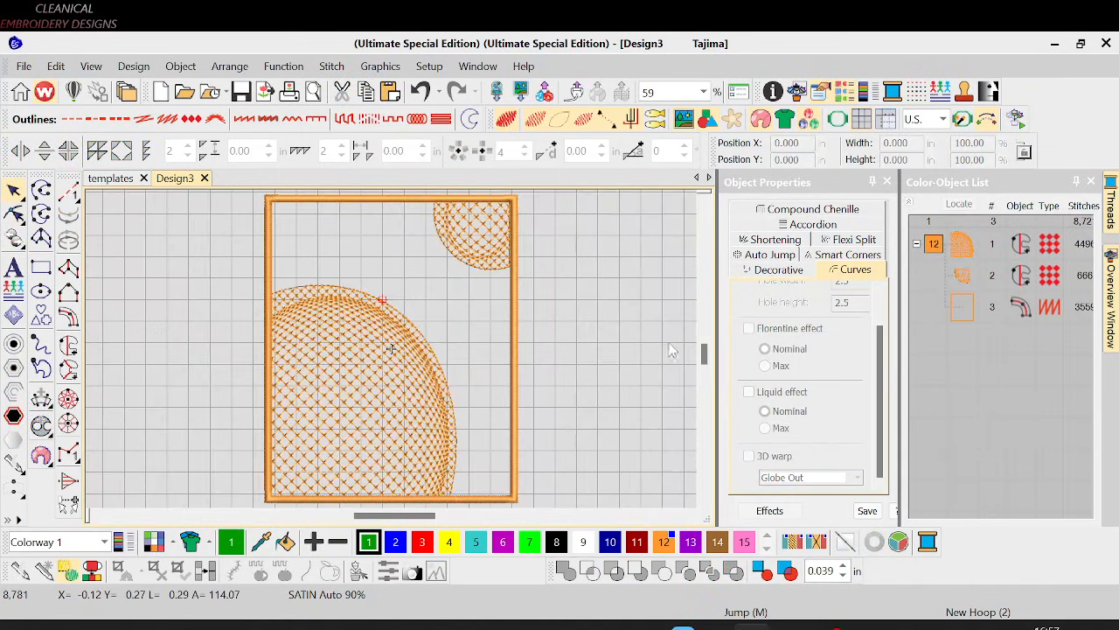
Step: Duplicate the whole pocket design and place the copy about 7.70 in to the left of the original
key(shift+z)
drag(532, 225, 273, 444)
key(ctrl+d)
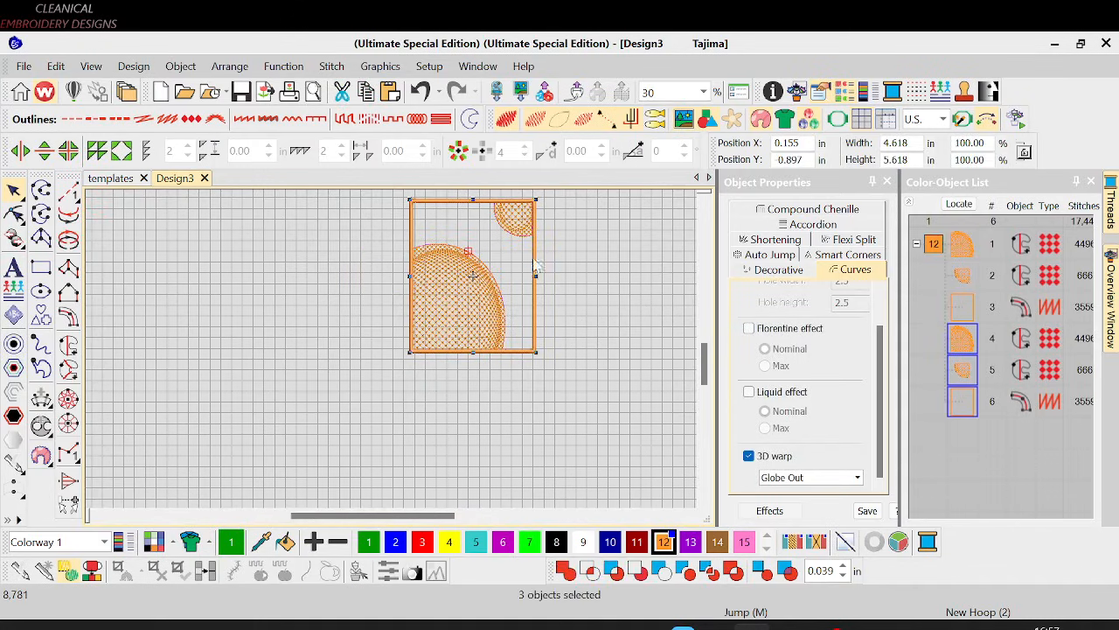
drag(483, 294, 273, 304)
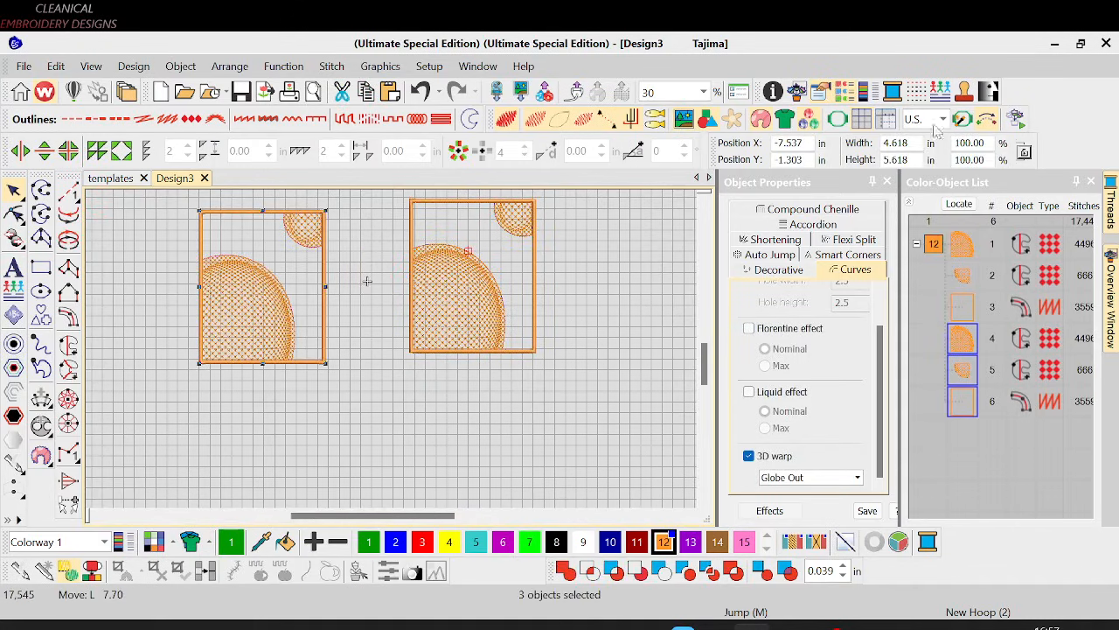
Step: Resize the duplicated pocket to 6 in wide by 7 in high
double_click(896, 143)
text(6)
key(Tab)
text(7)
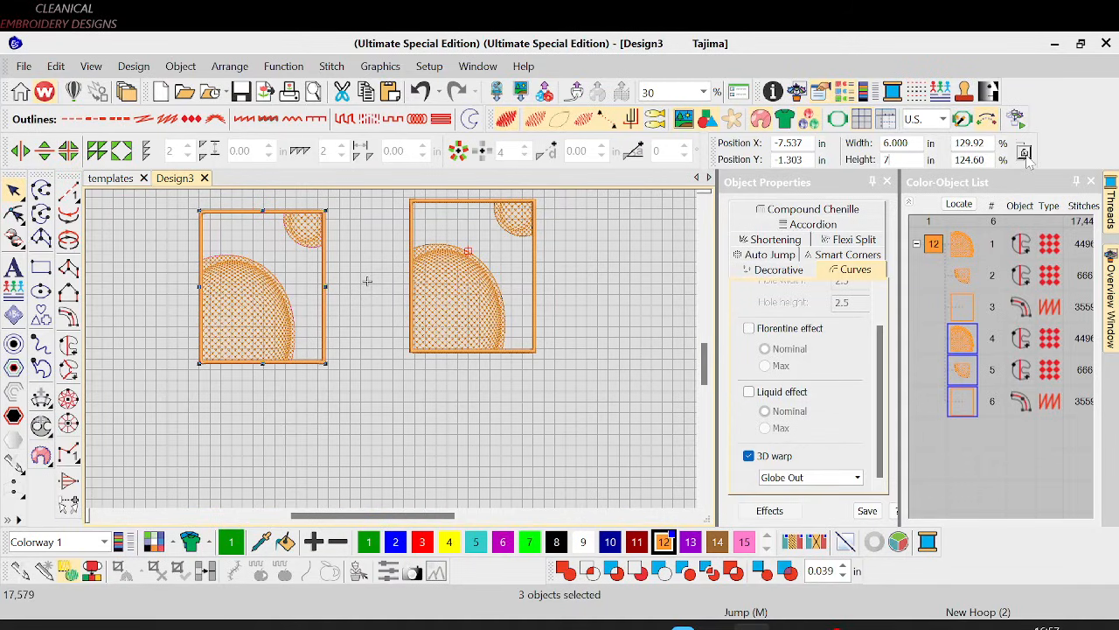
key(Return)
Step: Move the original smaller pocket closer to the enlarged copy so the two sit side by side
scroll(621, 350, up, 1)
drag(595, 243, 402, 432)
drag(506, 349, 472, 362)
click(599, 339)
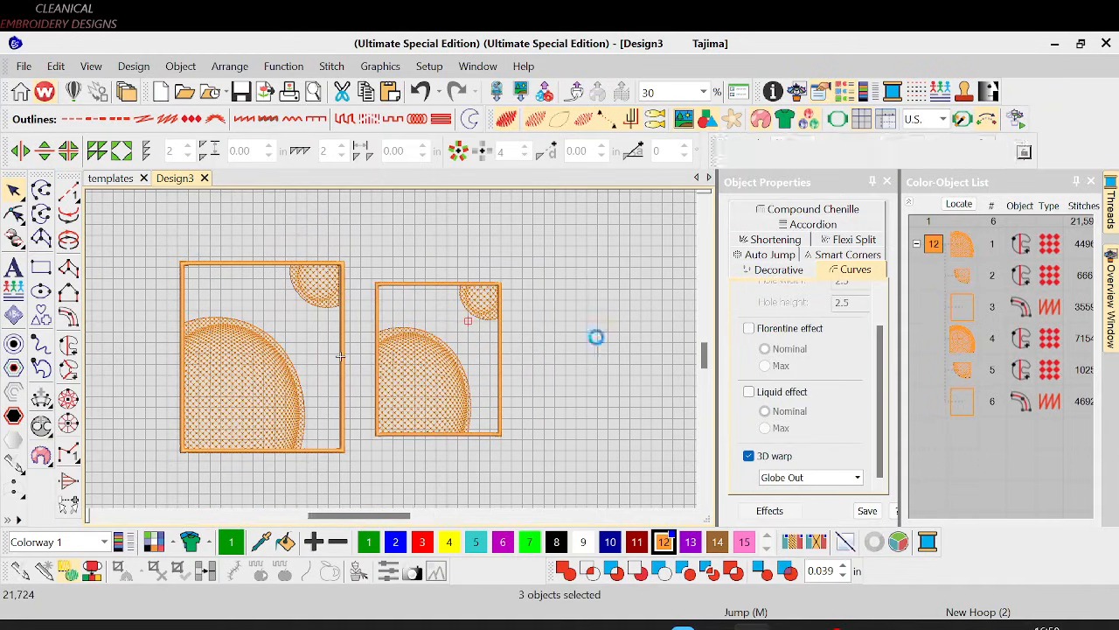
key(0)
key(shift+z)
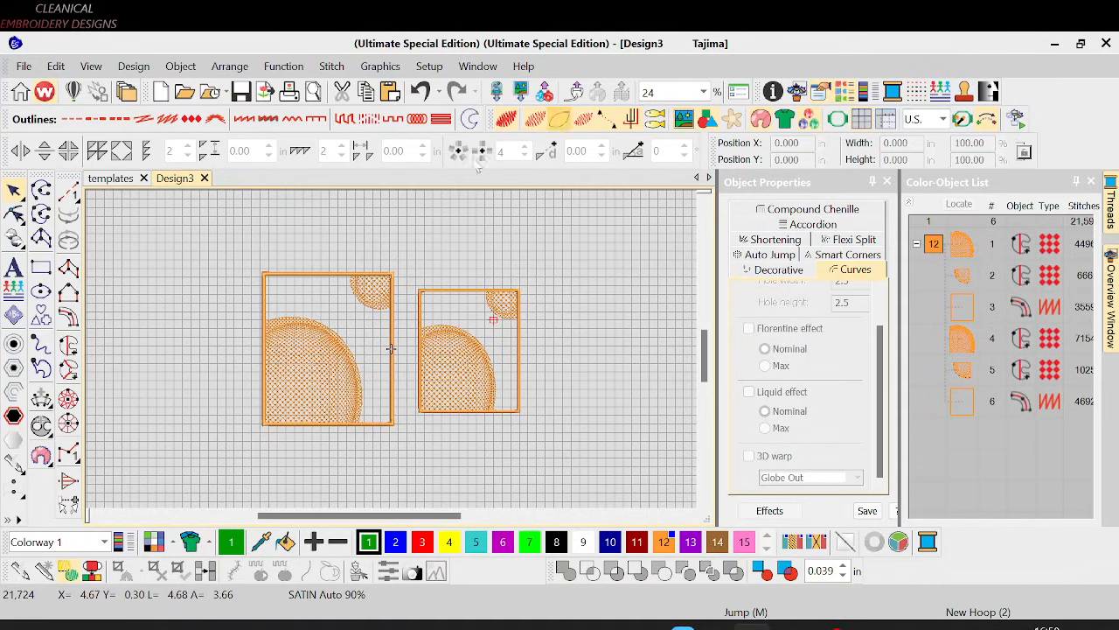
Step: Add a black background rectangle about 16.28 by 13.53 in behind both pockets and centre it around them
click(40, 268)
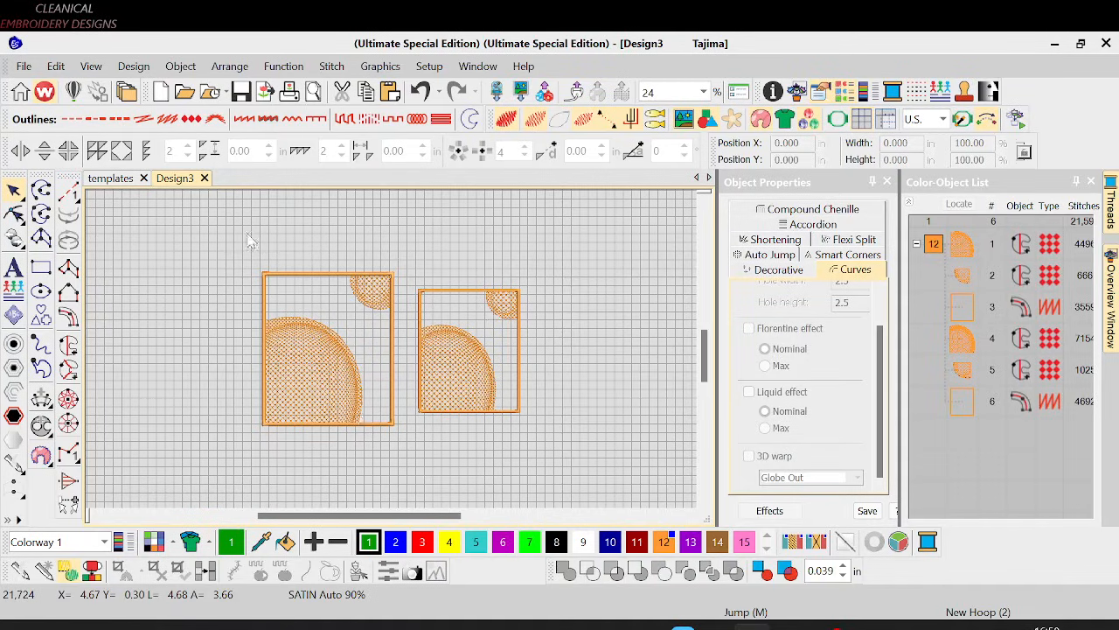
drag(218, 216, 461, 442)
key(Escape)
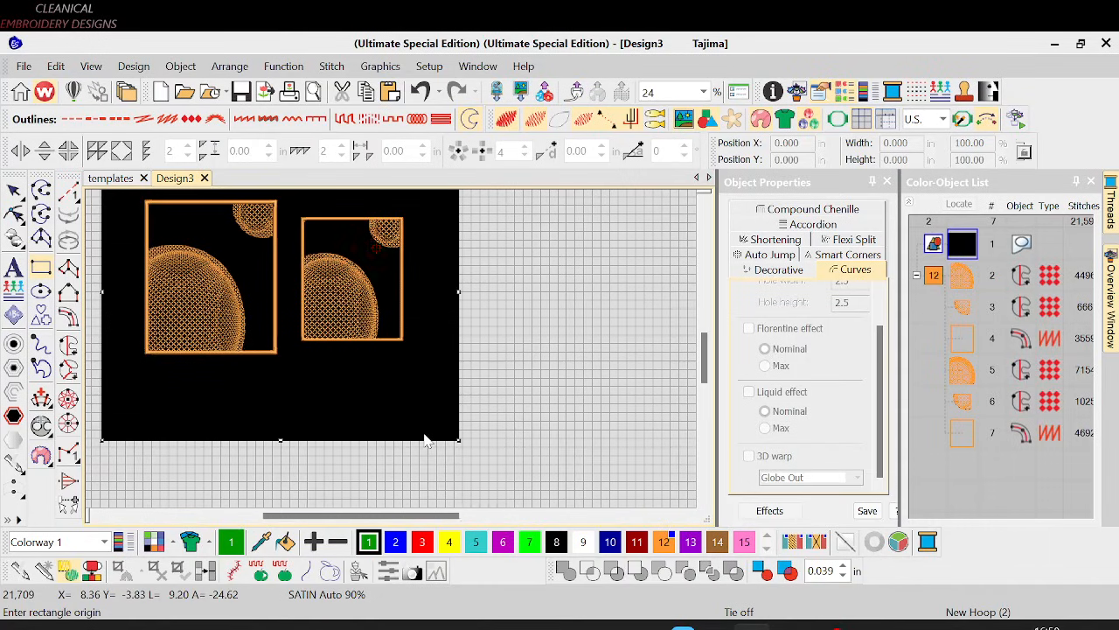
key(0)
drag(551, 484, 542, 473)
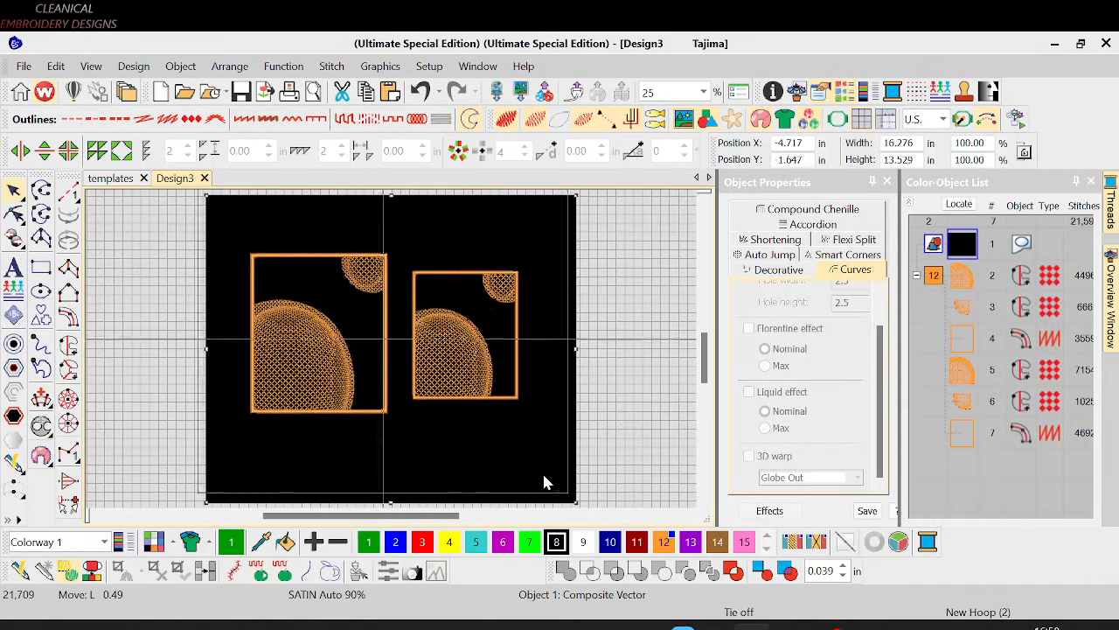
click(688, 341)
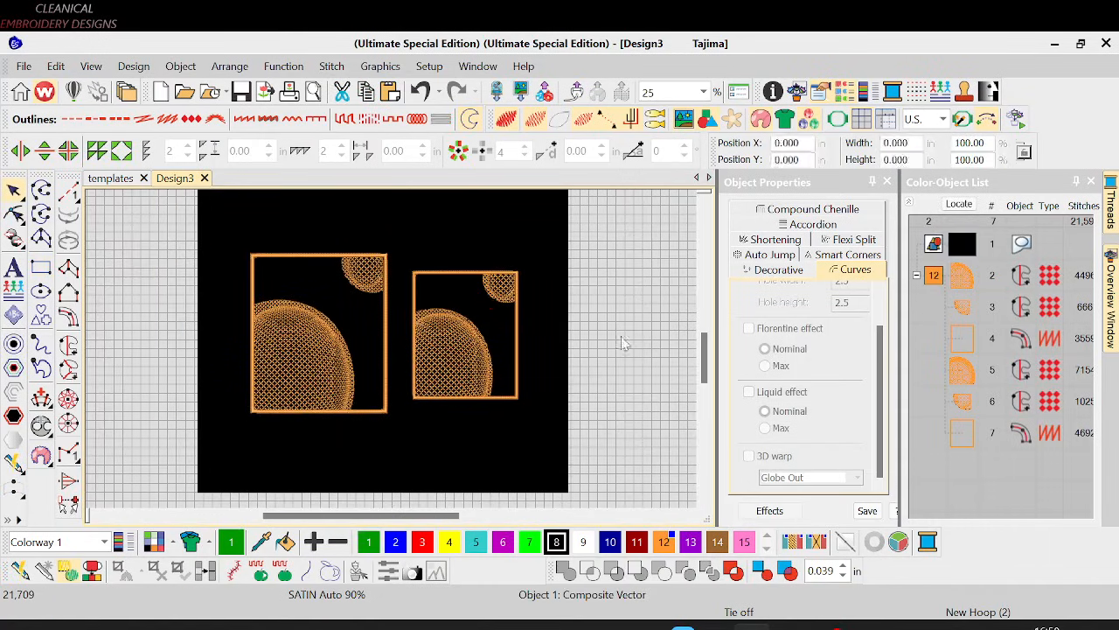
Step: Examine both pockets' meshes up close on the black background and compare them with the pocket in the reference TikTok video
click(345, 350)
key(z)
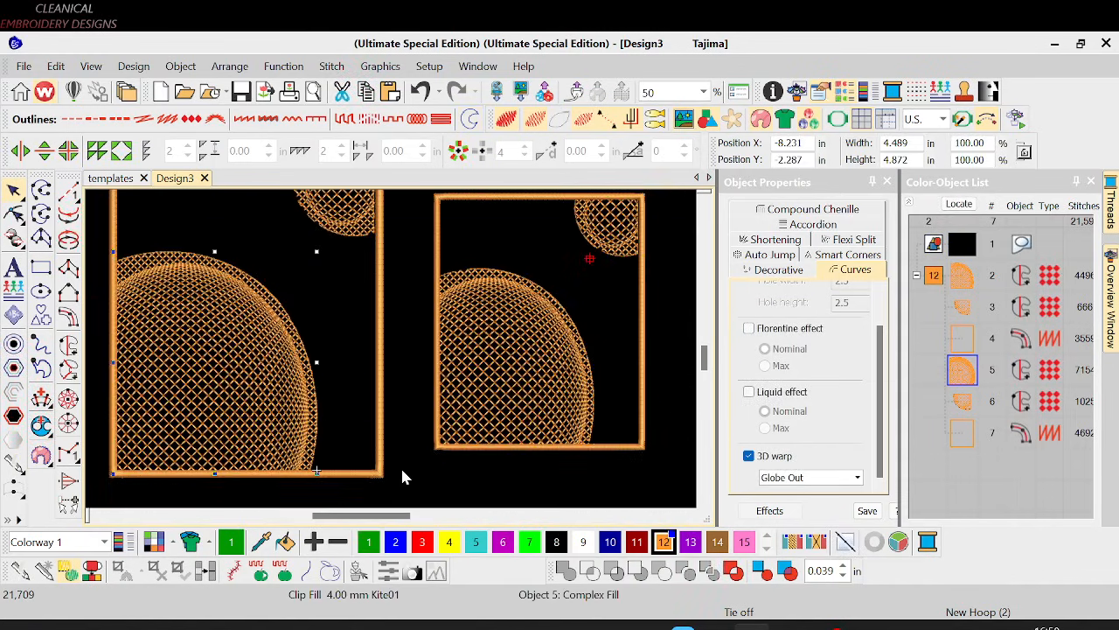
drag(405, 516, 393, 519)
key(shift+z)
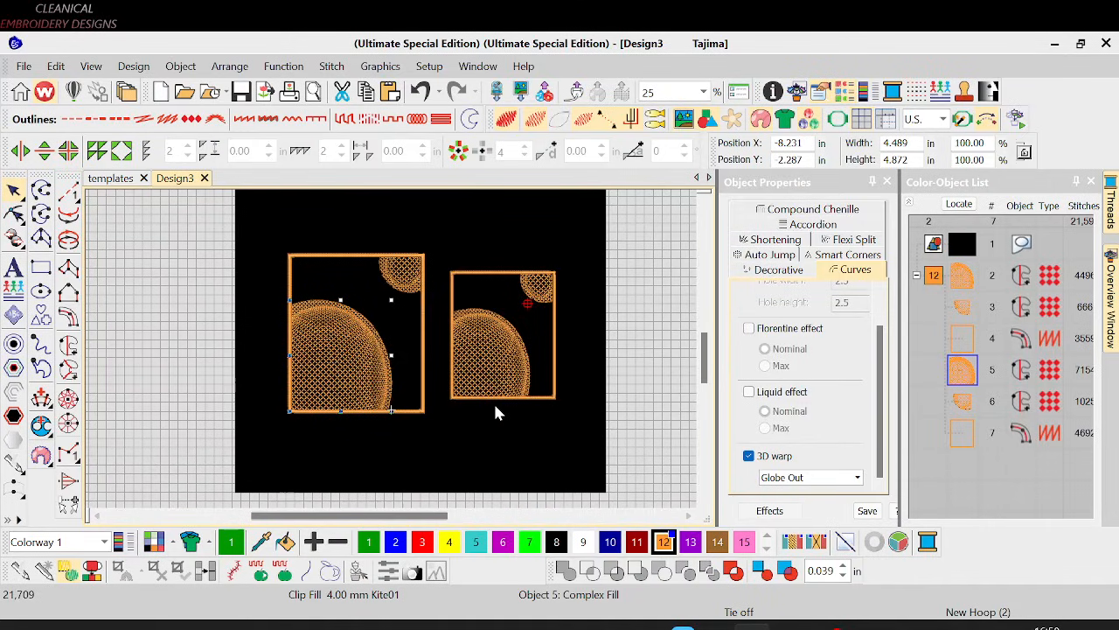
key(0)
click(627, 364)
key(z)
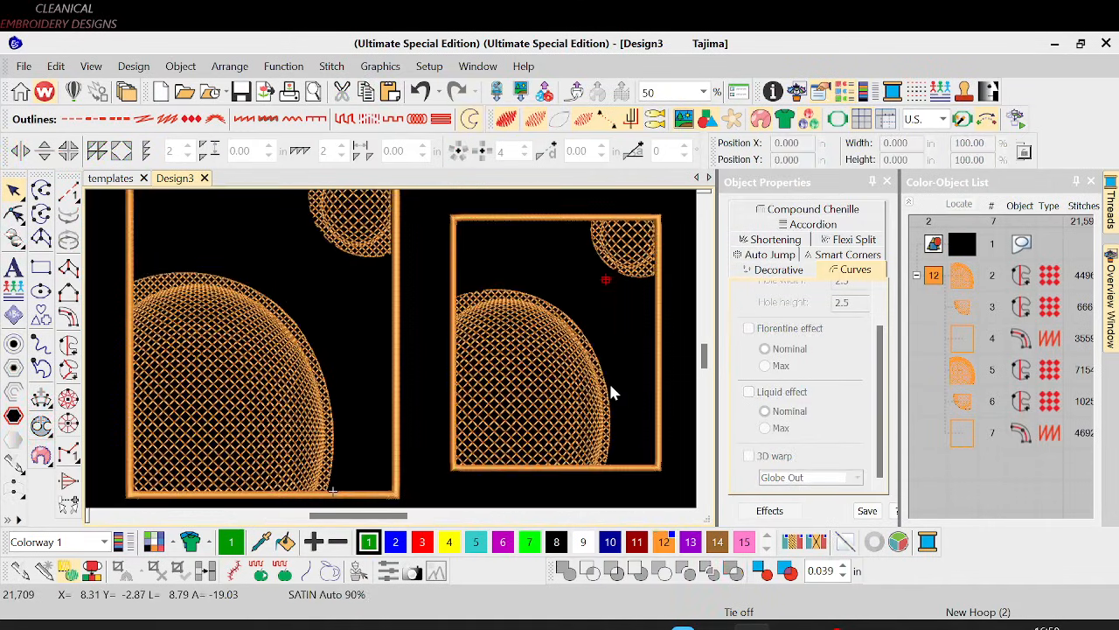
key(alt+Tab)
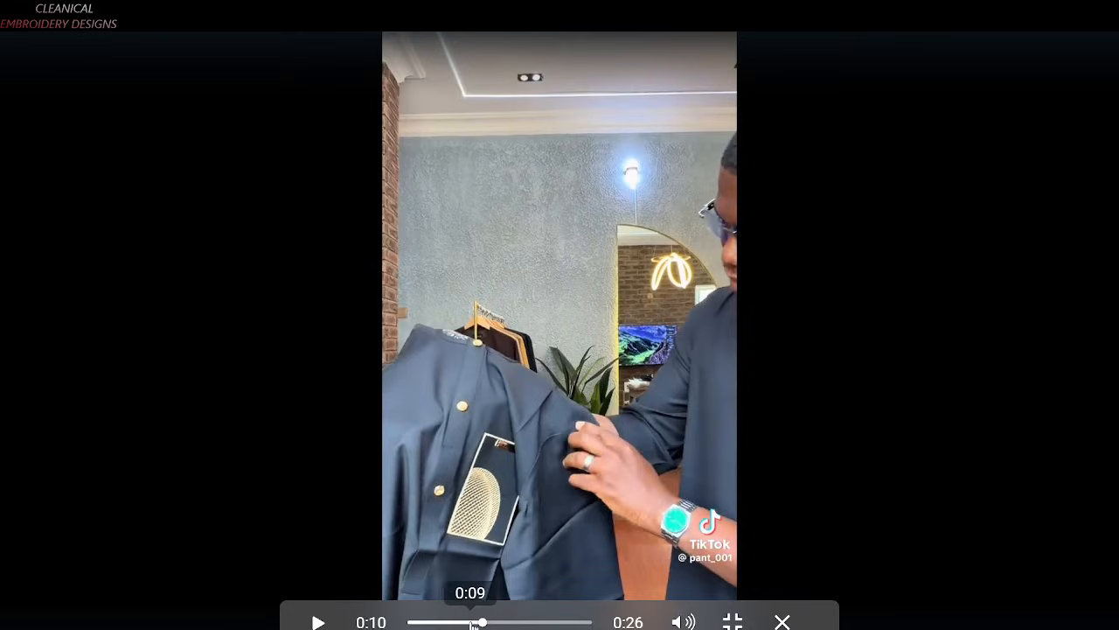
click(467, 622)
drag(517, 623, 483, 622)
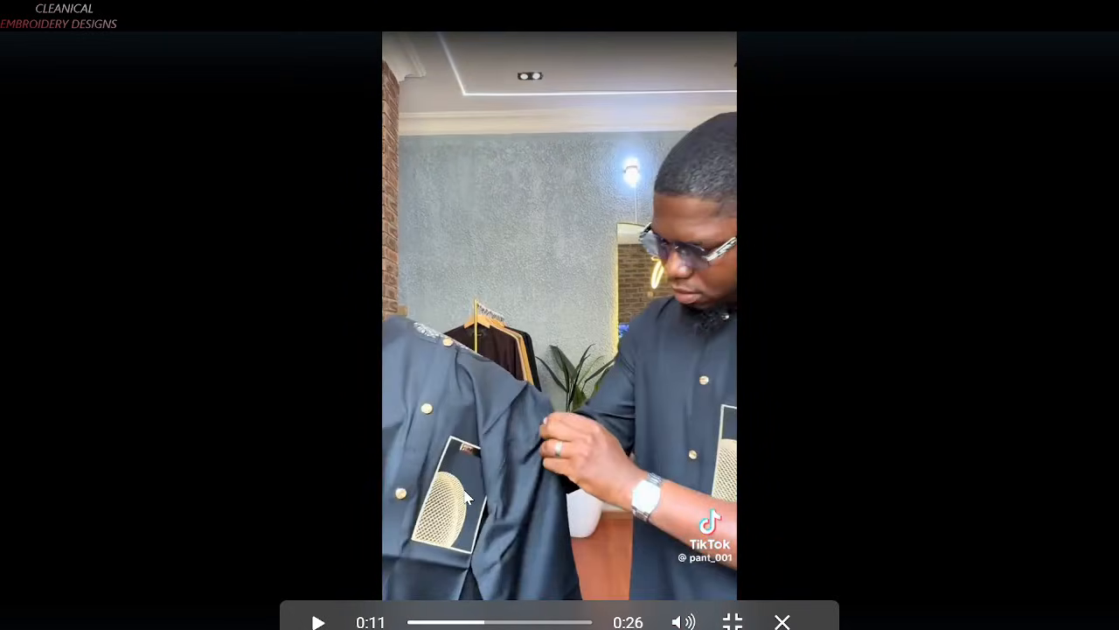
key(alt+Tab)
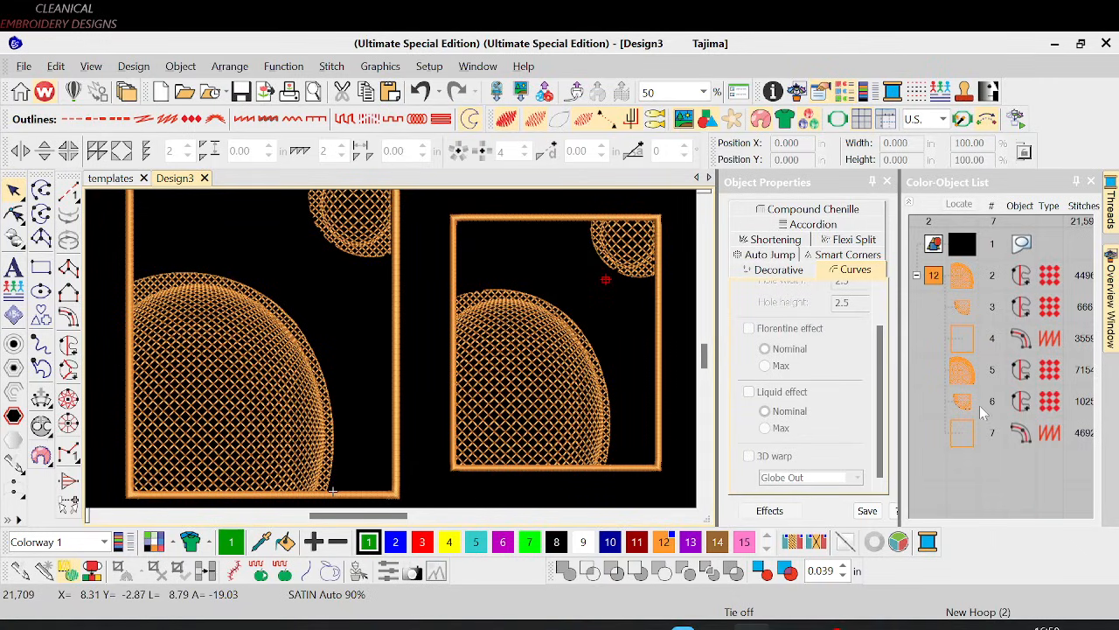
Step: Shift the warp guide of the larger pocket's large quarter circle slightly left and down
click(976, 380)
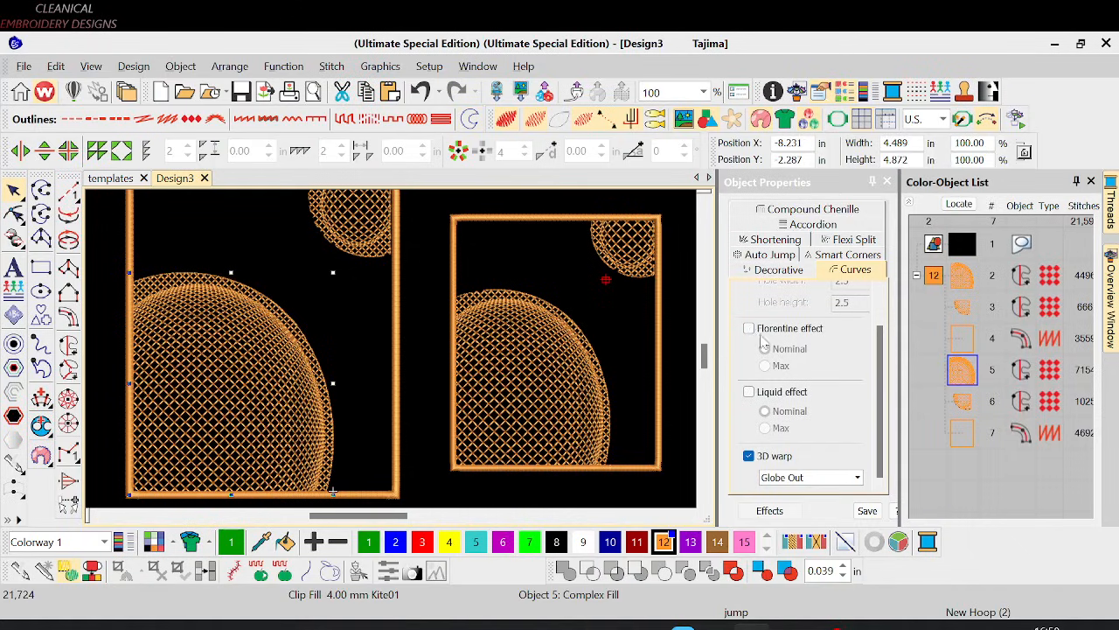
click(14, 214)
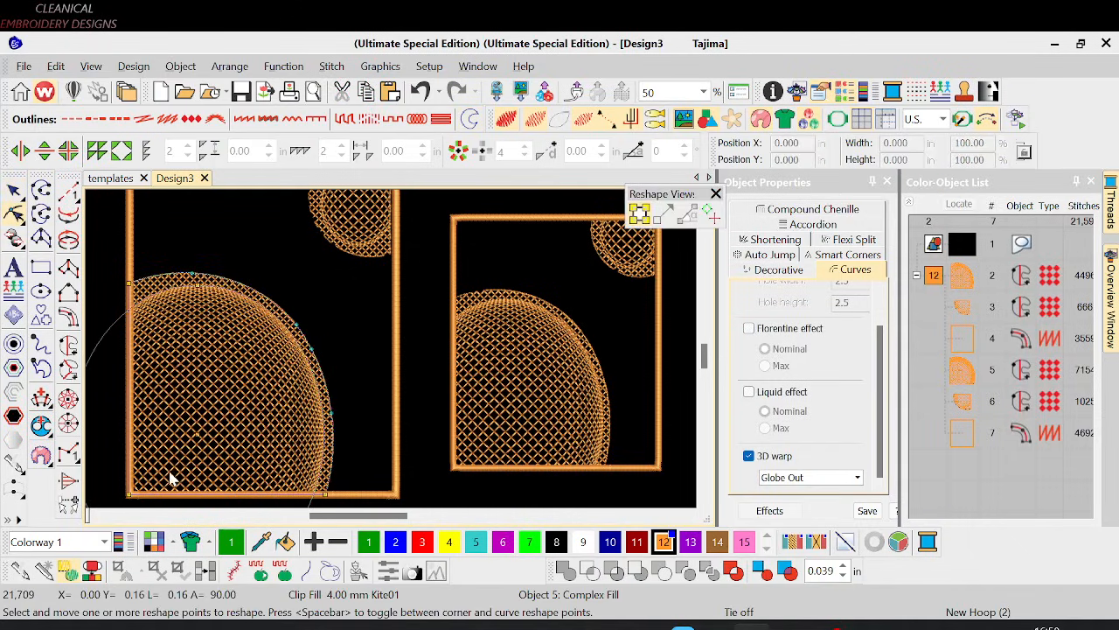
scroll(300, 463, down, 2)
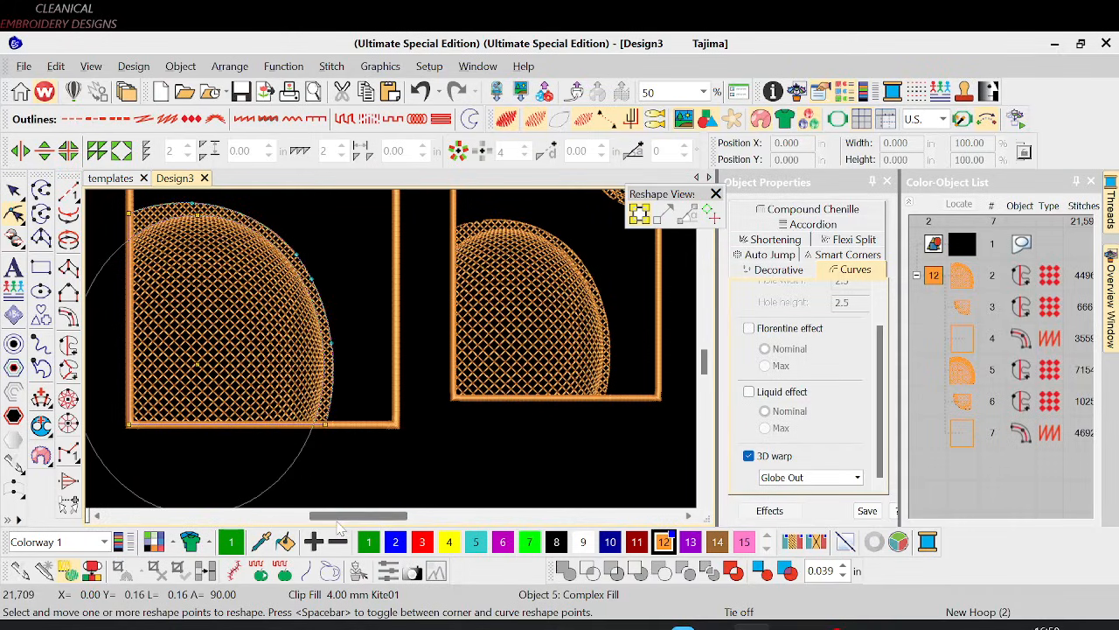
drag(339, 522, 335, 522)
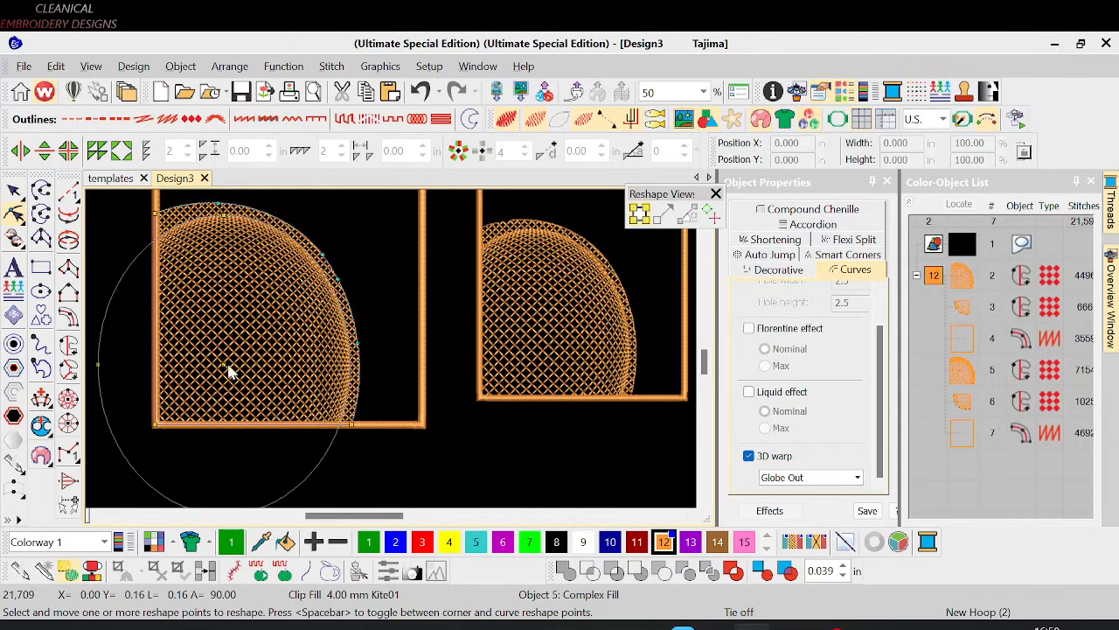
drag(220, 364, 217, 370)
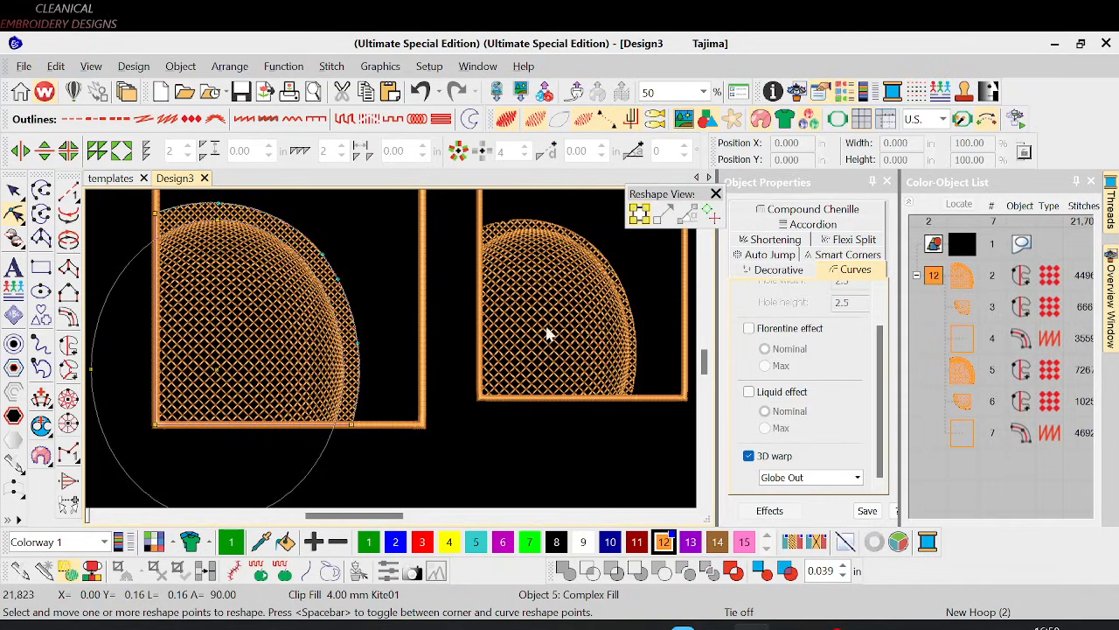
Step: Move the warp guide of the smaller pocket's large quarter circle slightly left and down to match the larger pocket
click(610, 267)
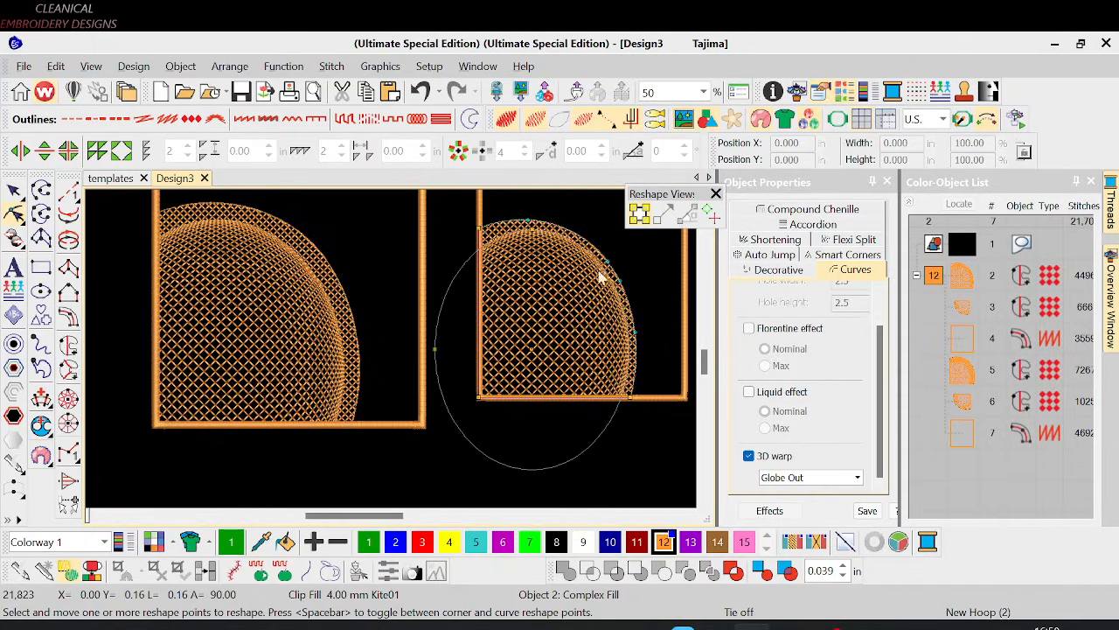
drag(530, 345, 521, 350)
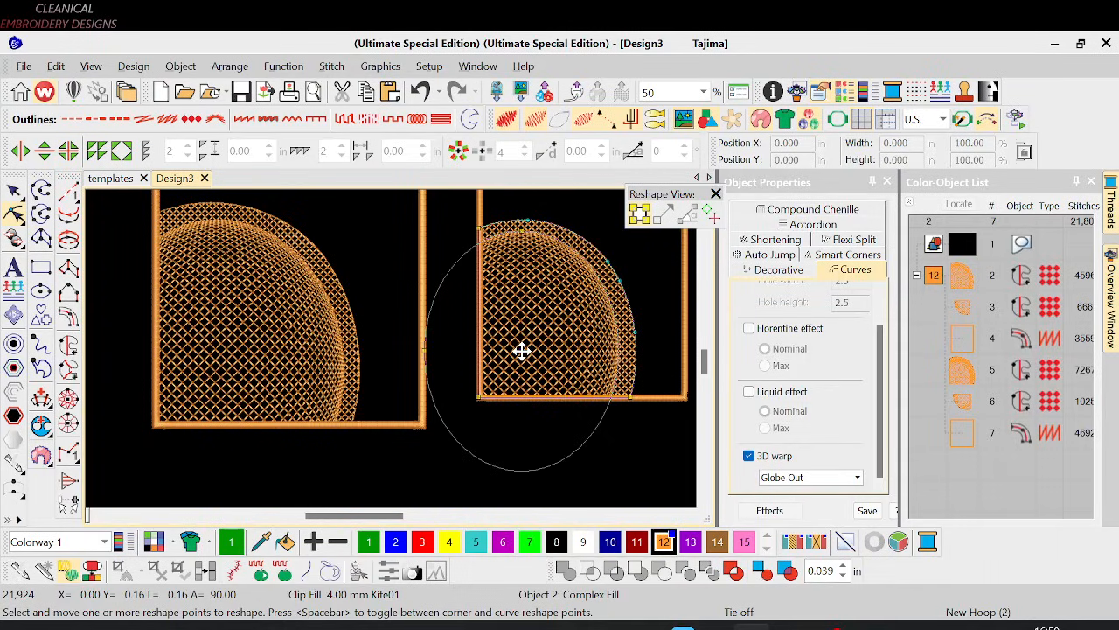
drag(521, 351, 526, 352)
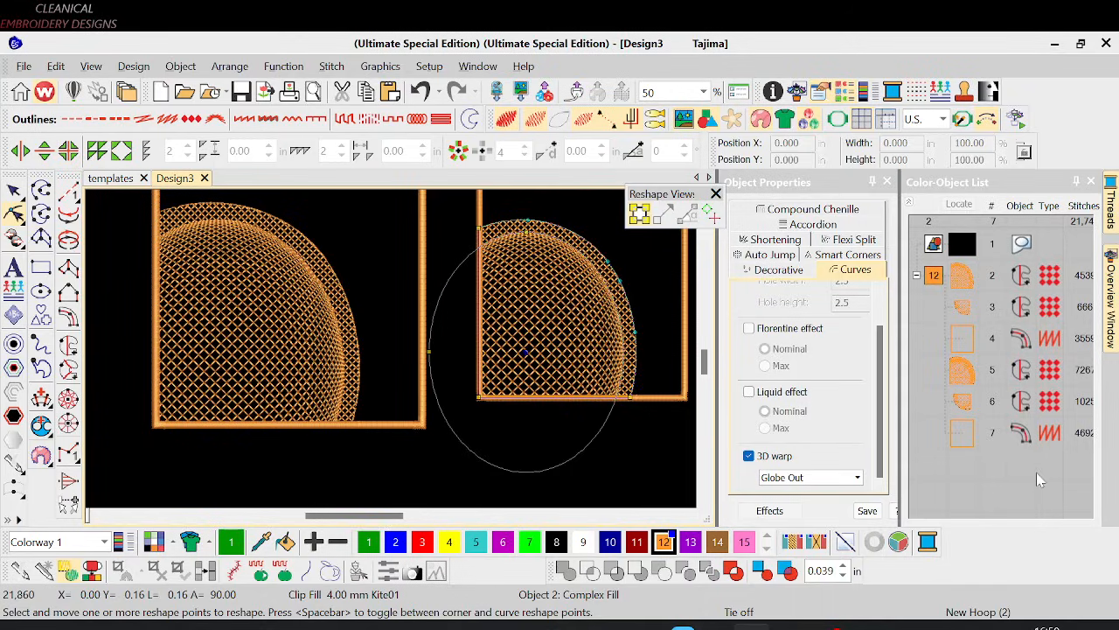
Step: Try dark blue and white for the background rectangle behind both pockets, then return it to black
key(Escape)
key(Escape)
key(shift+z)
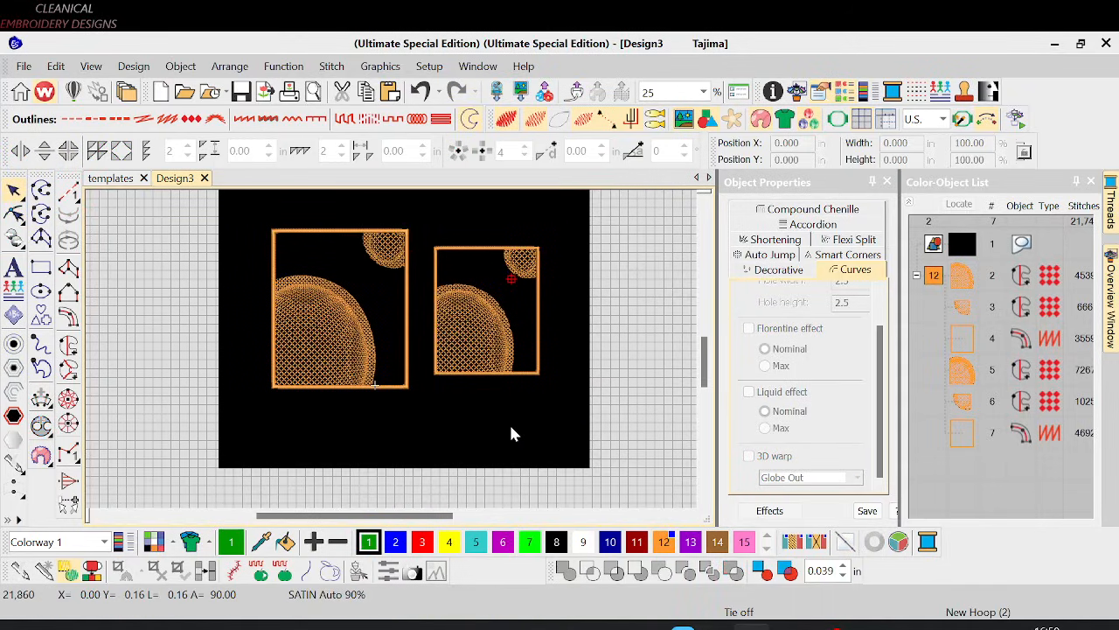
key(z)
click(586, 476)
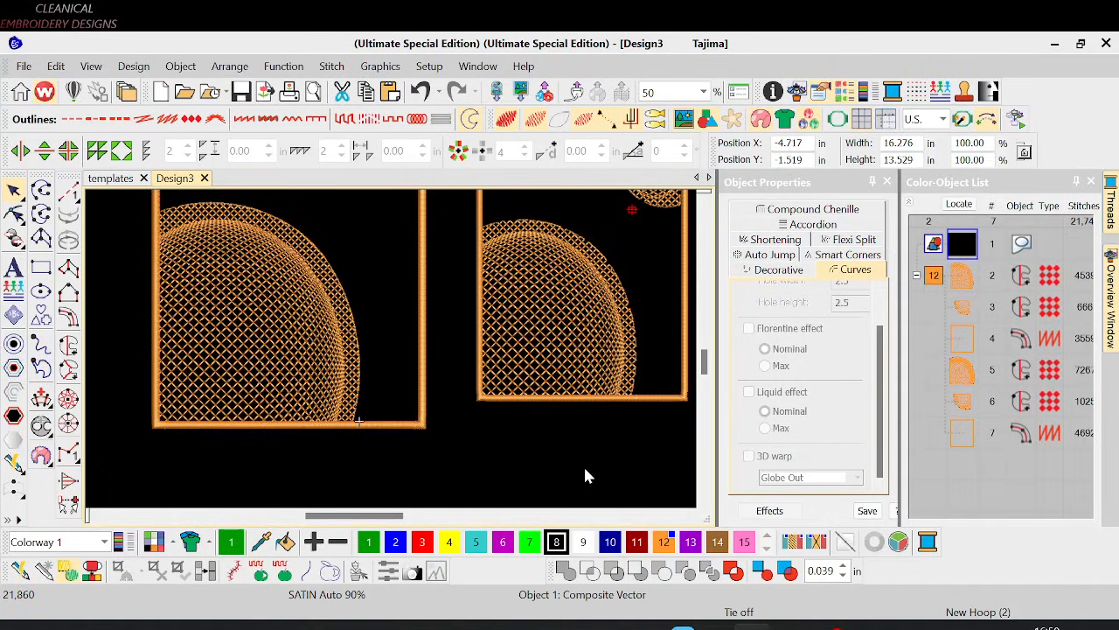
key(minus)
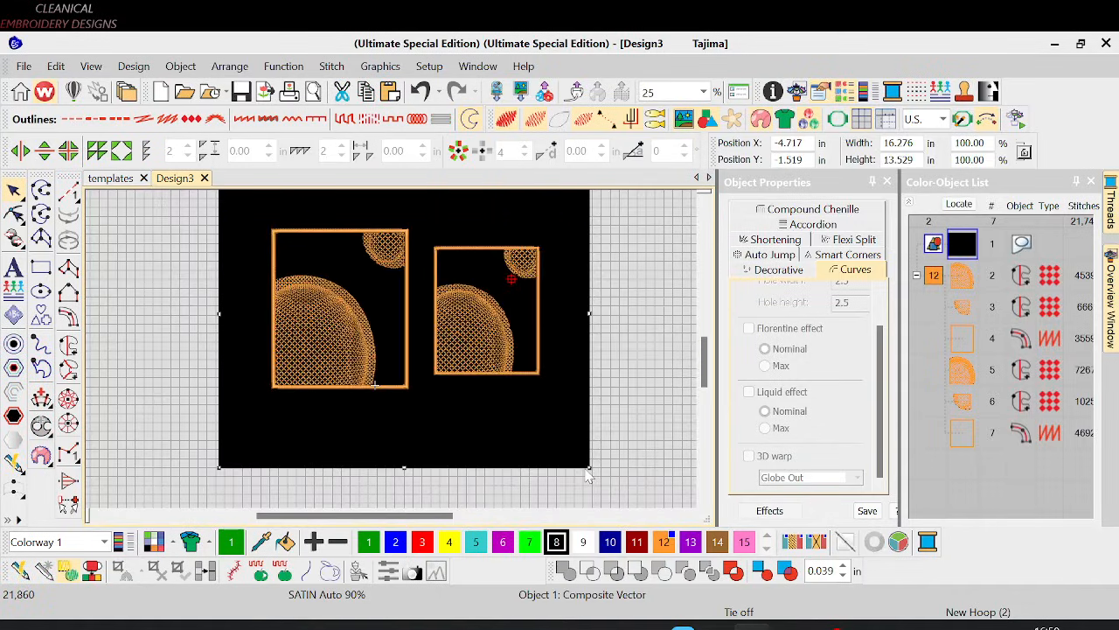
click(610, 542)
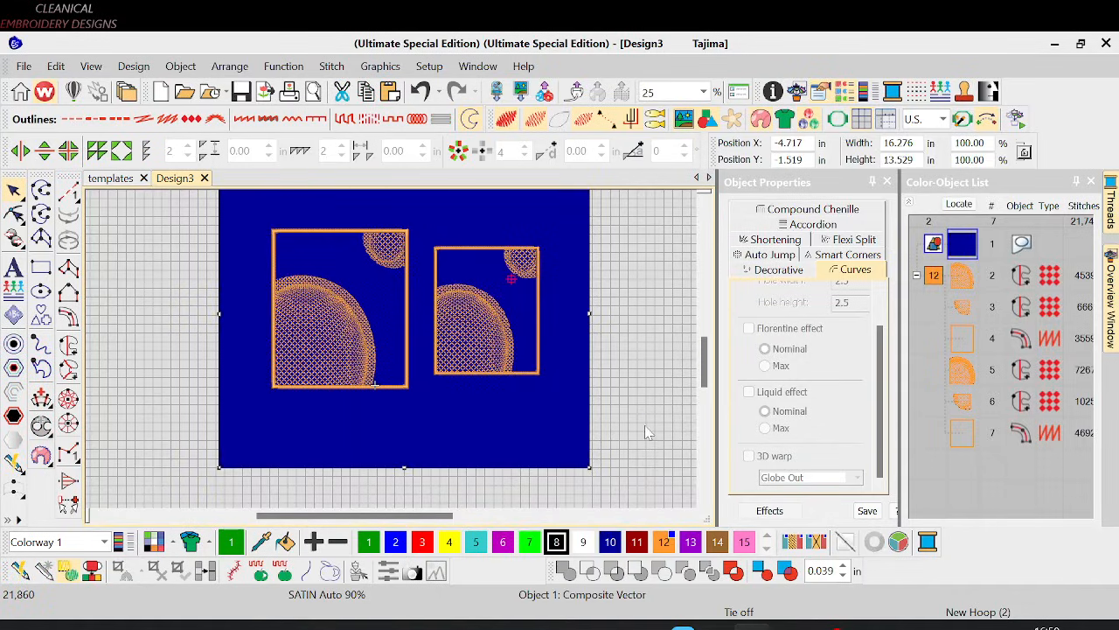
click(556, 542)
click(583, 543)
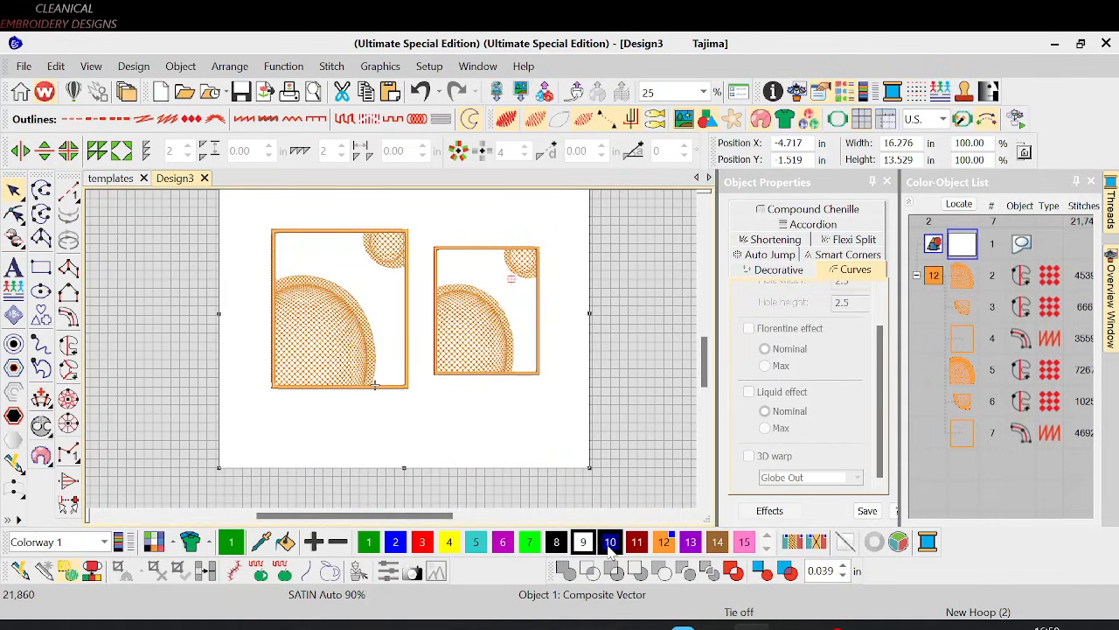
click(610, 543)
click(557, 544)
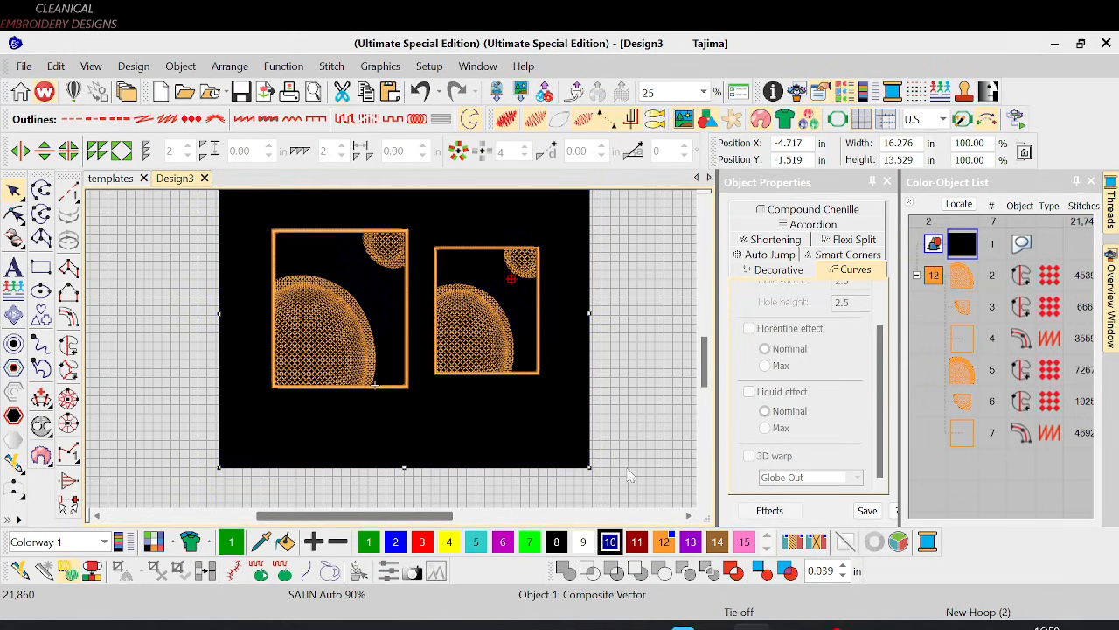
click(647, 454)
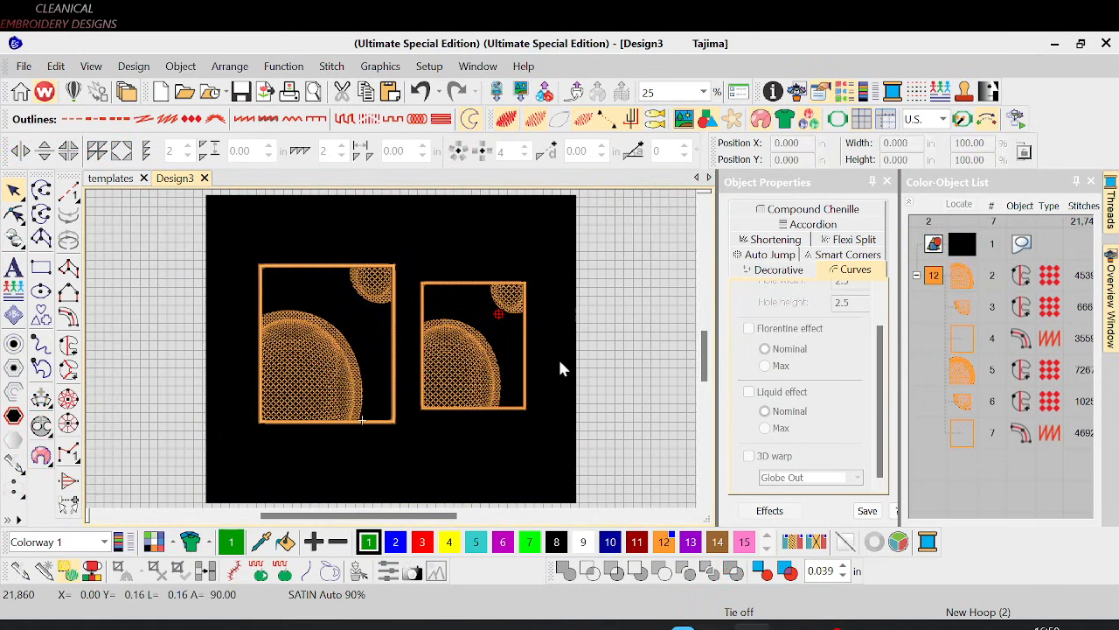
Step: Switch to File Explorer and search the Wilcom designs folder for "js pnt"
mouse_move(328, 625)
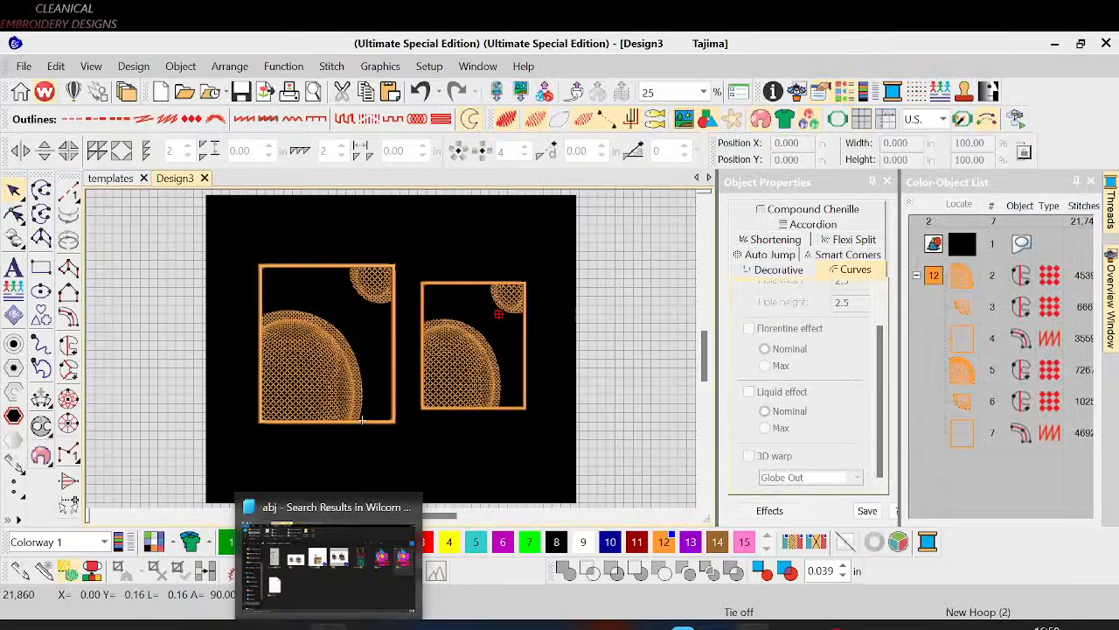
click(375, 595)
click(962, 173)
text(js pnt)
key(Return)
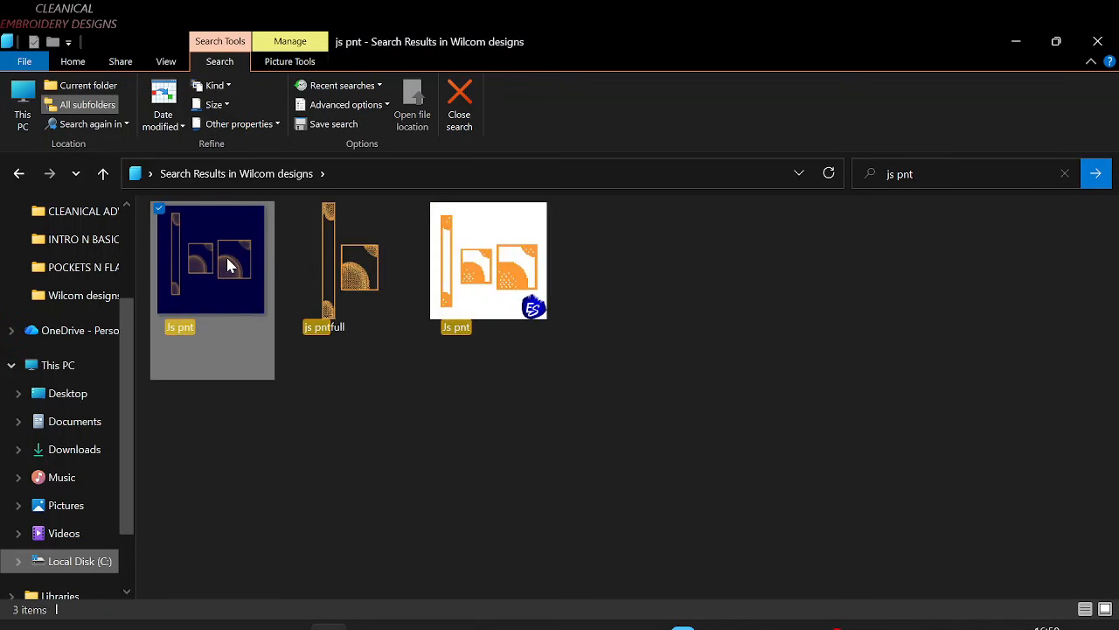
Step: Open the dark blue Js pnt image in Paint and examine its strip and two pockets, both whole and closer up
click(225, 257)
key(Return)
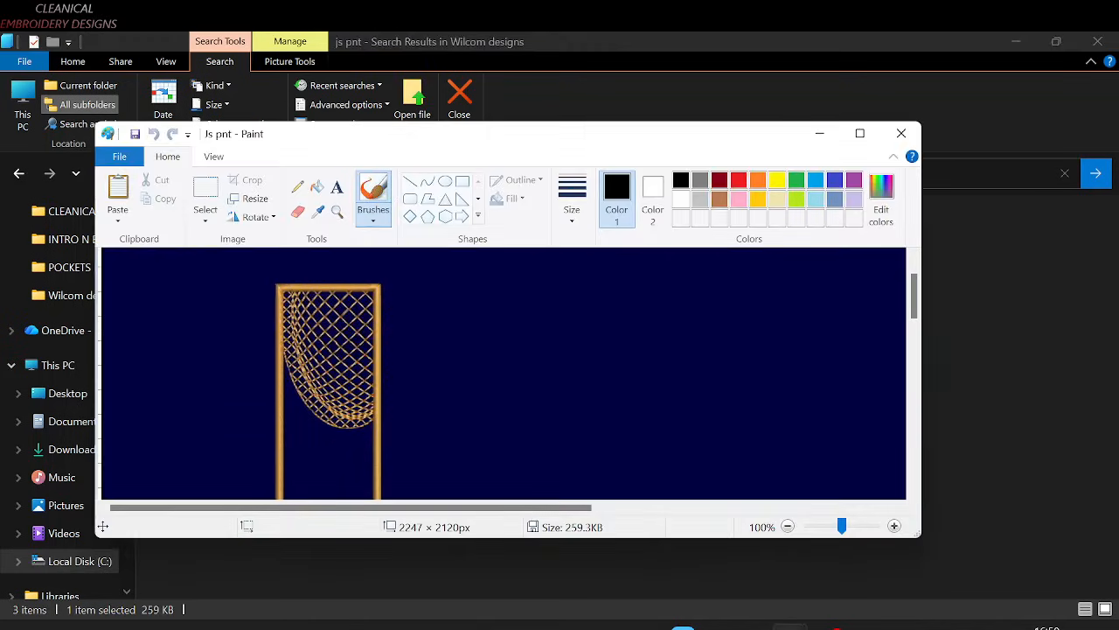
click(859, 133)
scroll(662, 303, down, 3)
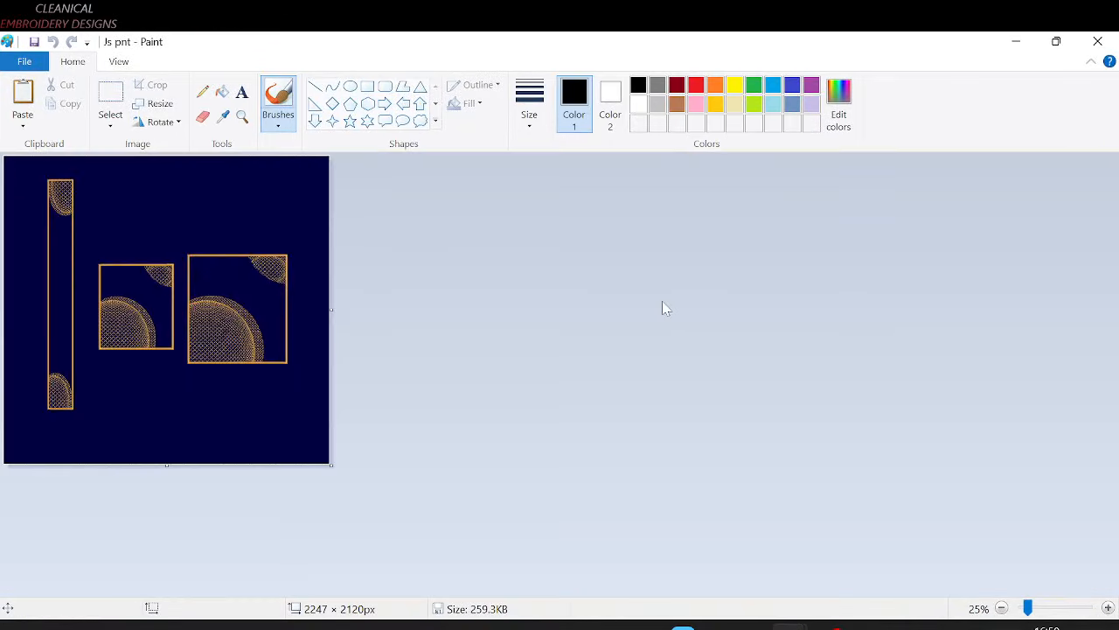
scroll(664, 307, up, 1)
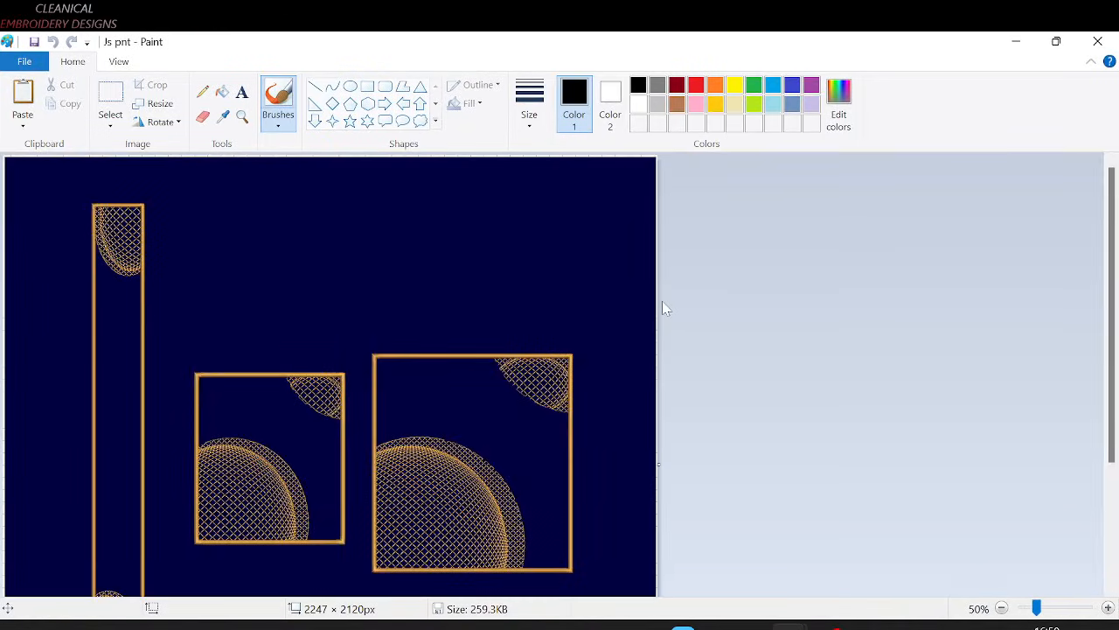
scroll(663, 306, down, 1)
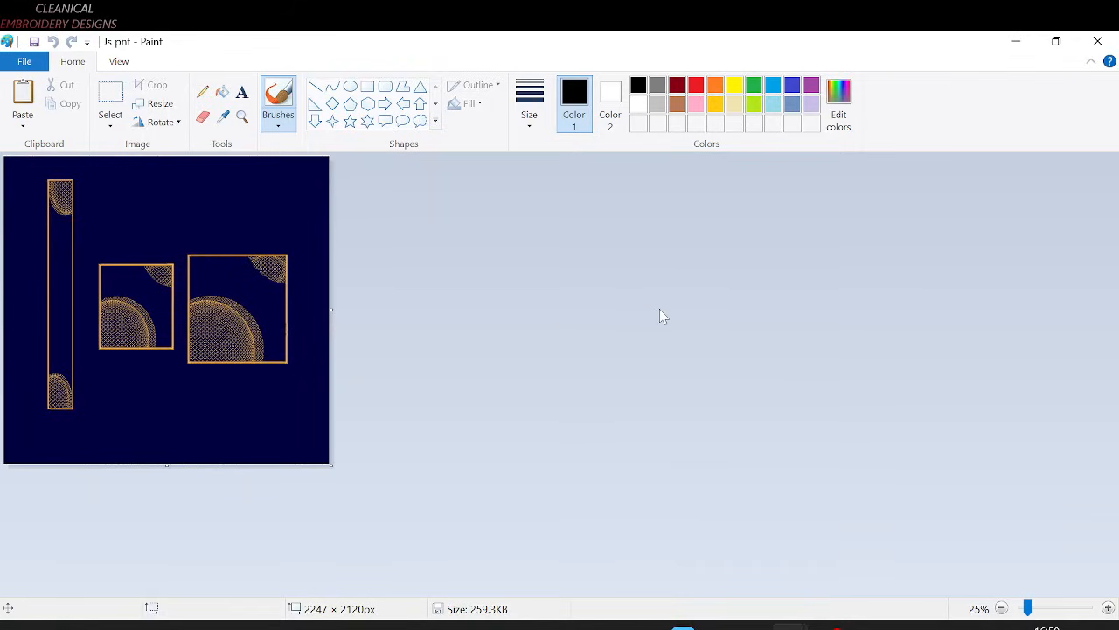
key(alt+Tab)
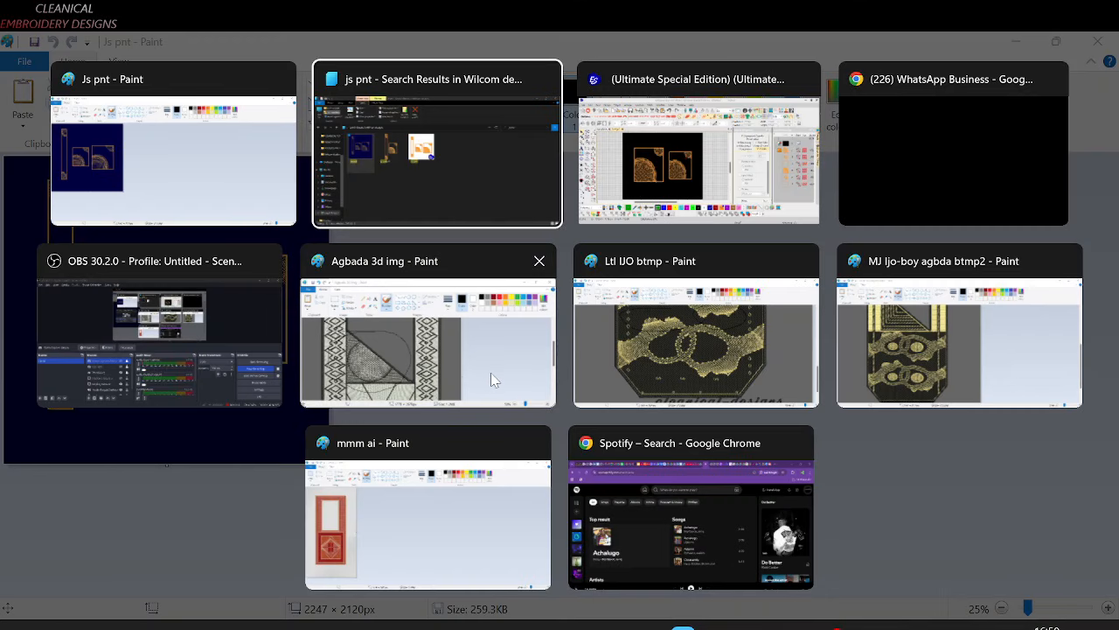
key(Tab)
key(alt+Tab)
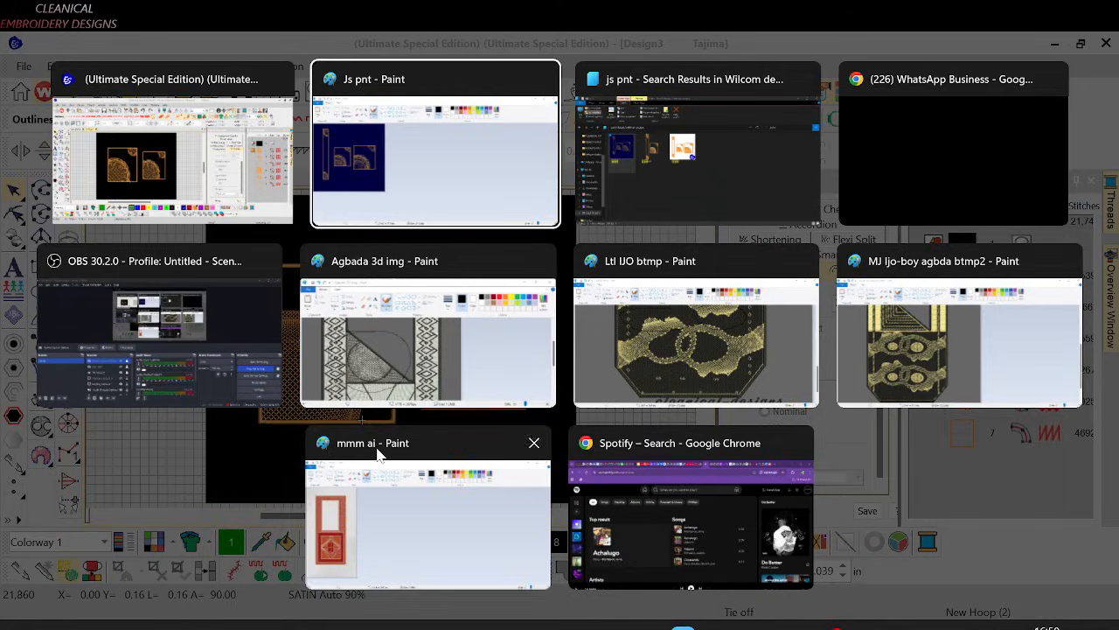
click(198, 365)
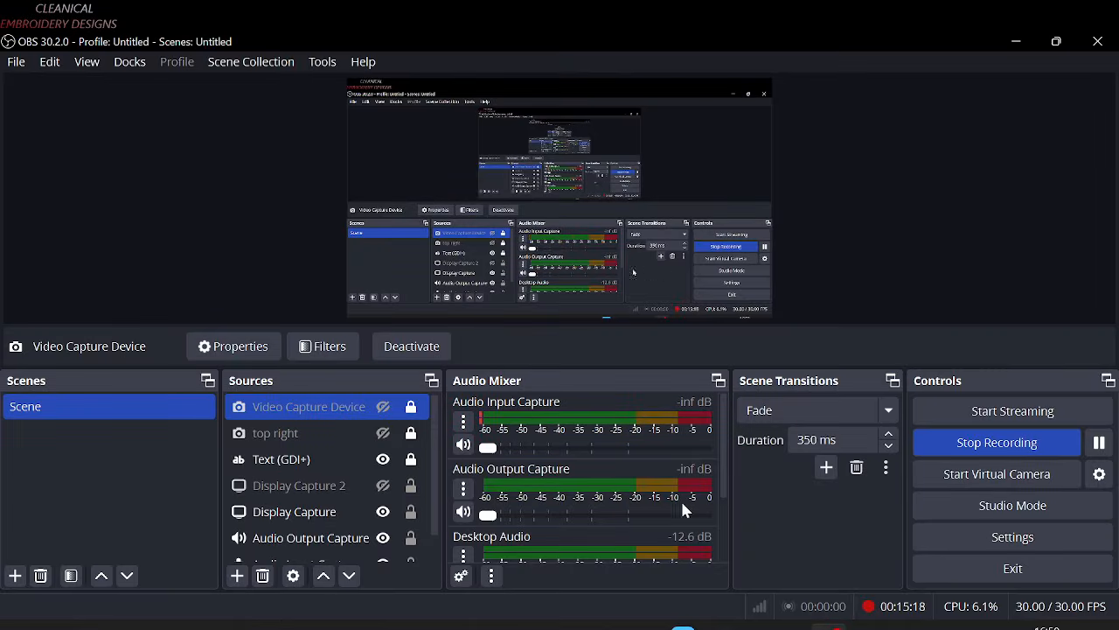